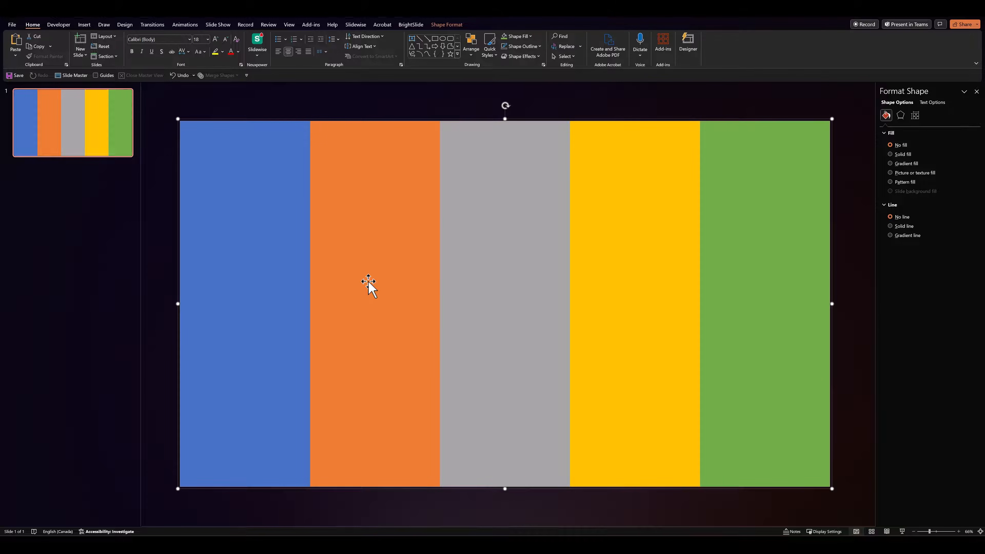
Draw a full-width rectangle about 4.04 cm tall along the slide's upper edge and fill it with dark blue-gray
left_click(348, 106)
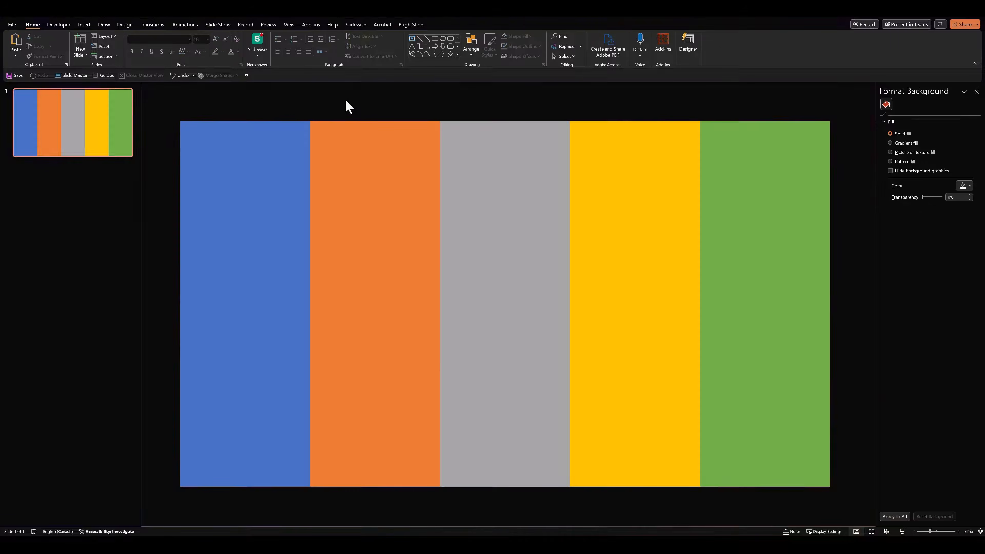
left_click(436, 44)
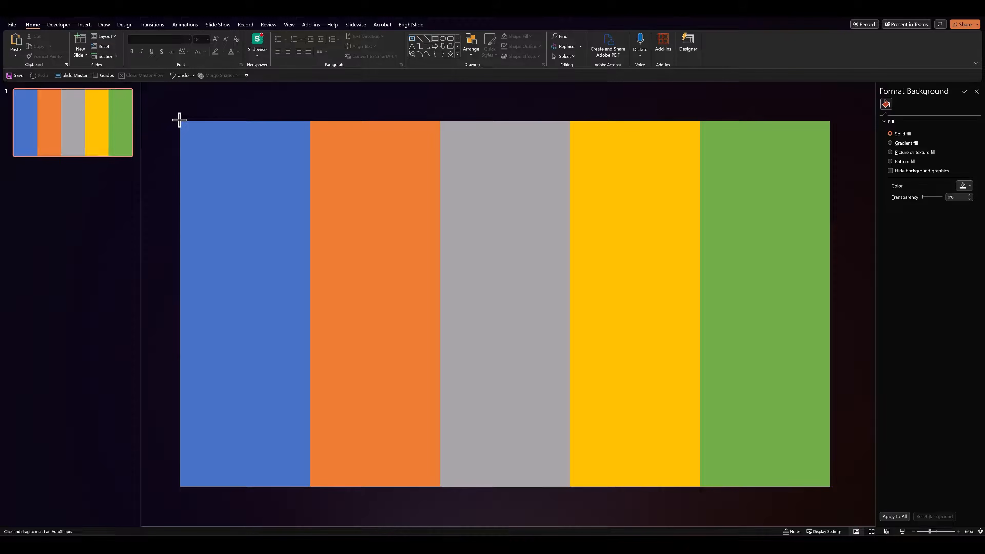
left_click_drag(179, 120, 828, 160)
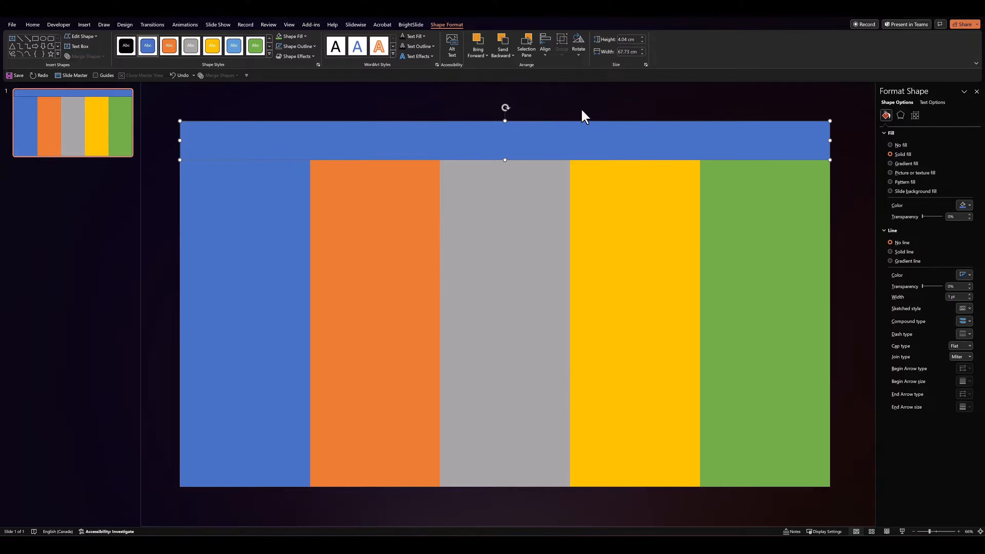
left_click(288, 38)
left_click(298, 57)
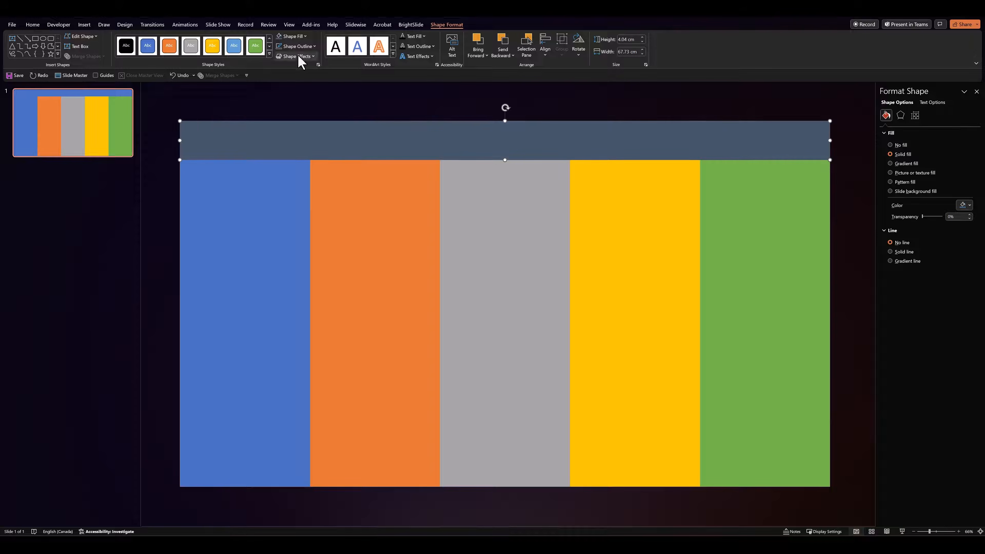
left_click(301, 105)
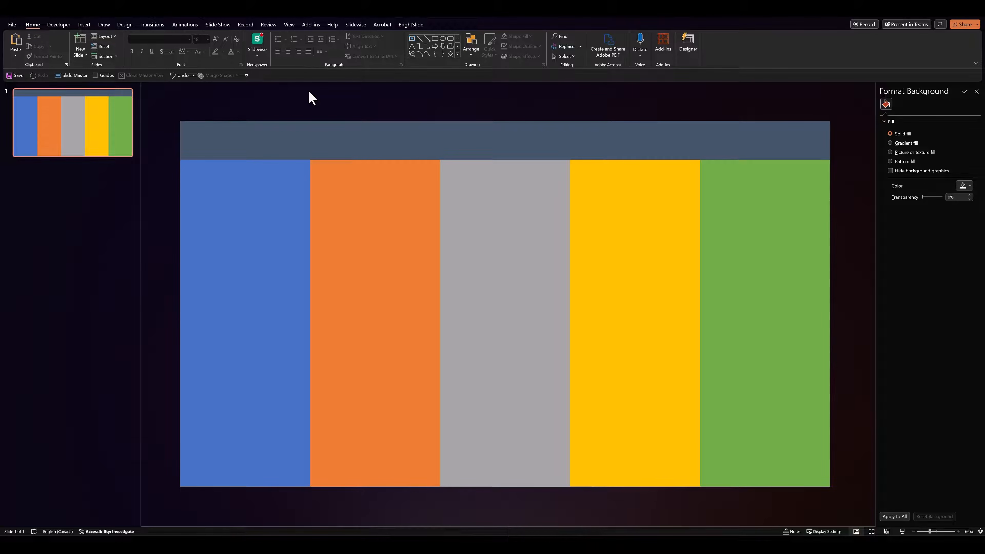
Paste the TRIBE letters and their icons, and centre the T and its icon horizontally on the blue column
key("ctrl+v")
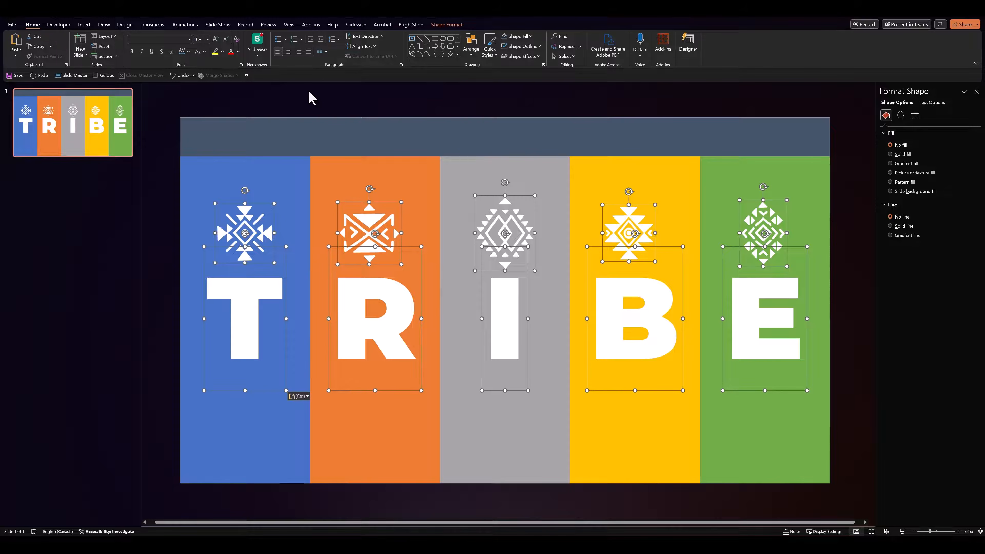
left_click(156, 220)
left_click_drag(156, 109, 341, 506)
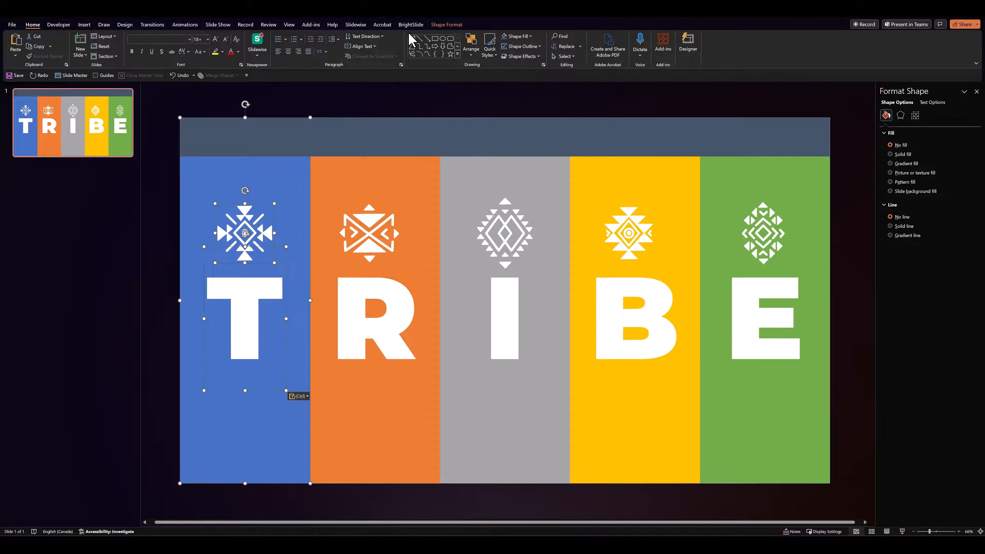
left_click(471, 45)
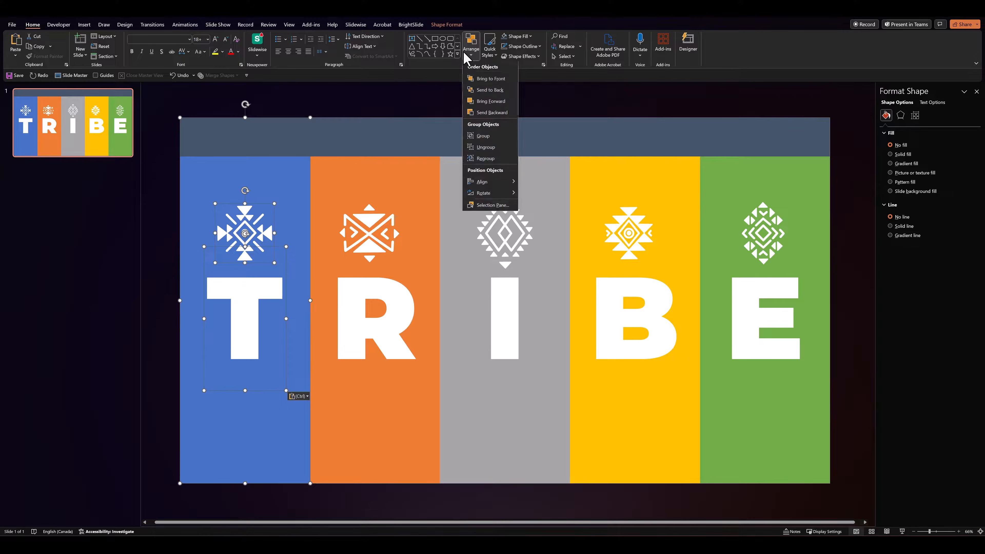
mouse_move(504, 183)
left_click(543, 194)
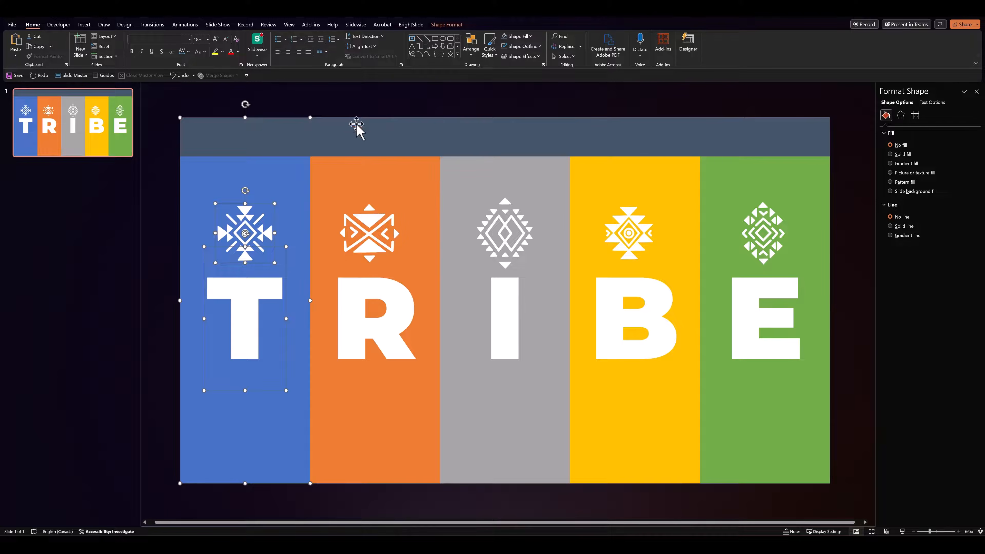
Centre the R and I with their icons horizontally on the orange and grey columns
left_click_drag(282, 98, 462, 505)
left_click(470, 52)
mouse_move(485, 182)
left_click(532, 194)
left_click_drag(426, 93, 597, 508)
left_click(471, 52)
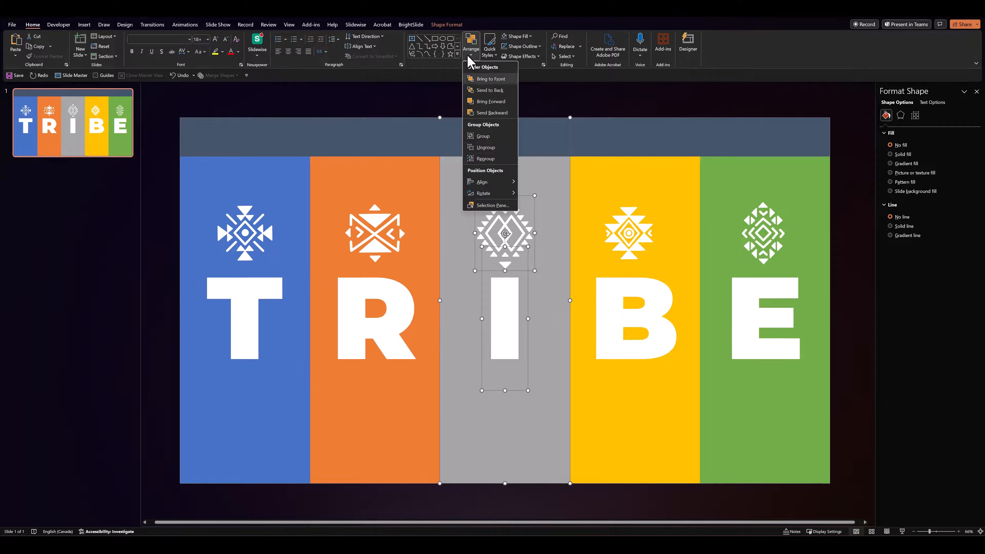
left_click(533, 194)
Centre the B and E with their icons horizontally on the yellow and green columns
left_click_drag(548, 97, 716, 498)
left_click(471, 53)
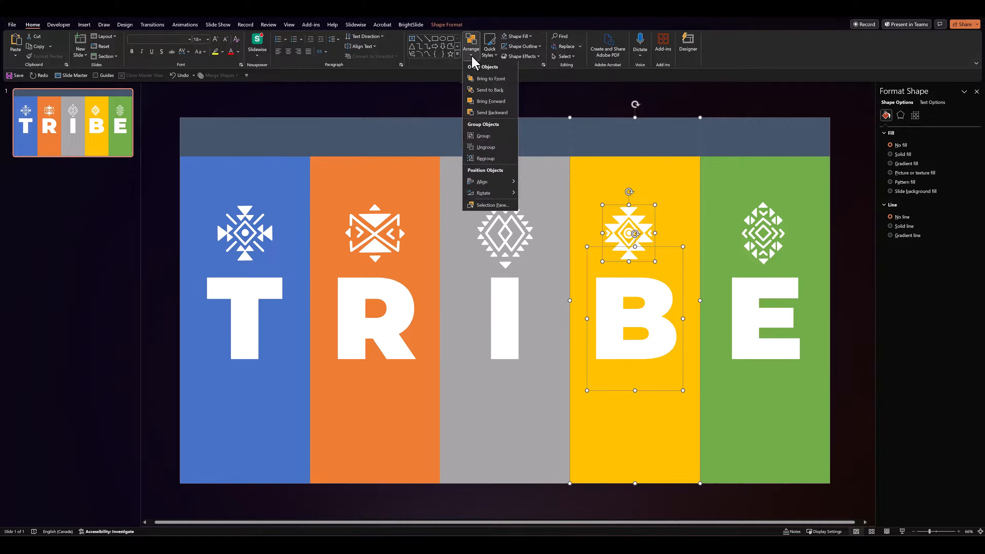
left_click(534, 194)
left_click_drag(682, 110, 845, 503)
left_click(471, 53)
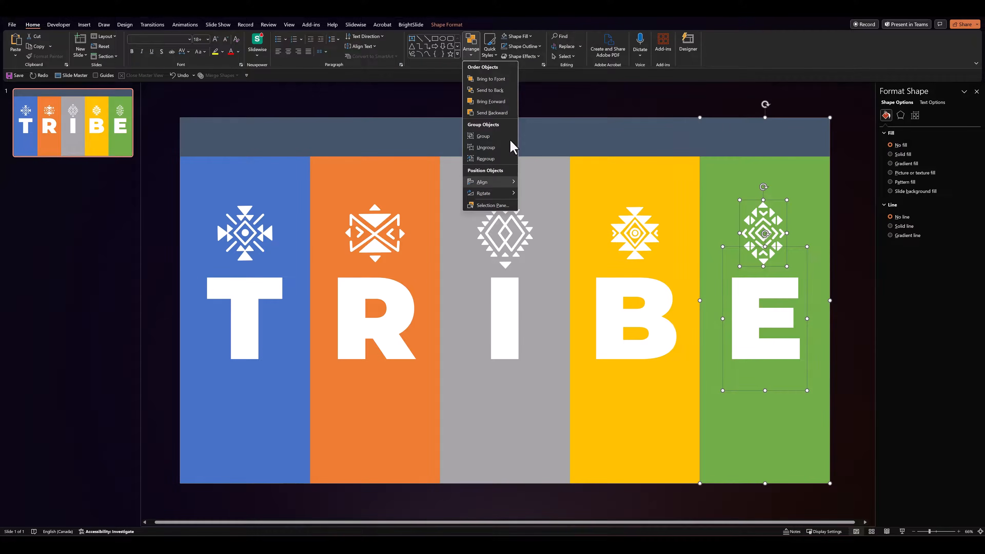
left_click(534, 194)
left_click(574, 108)
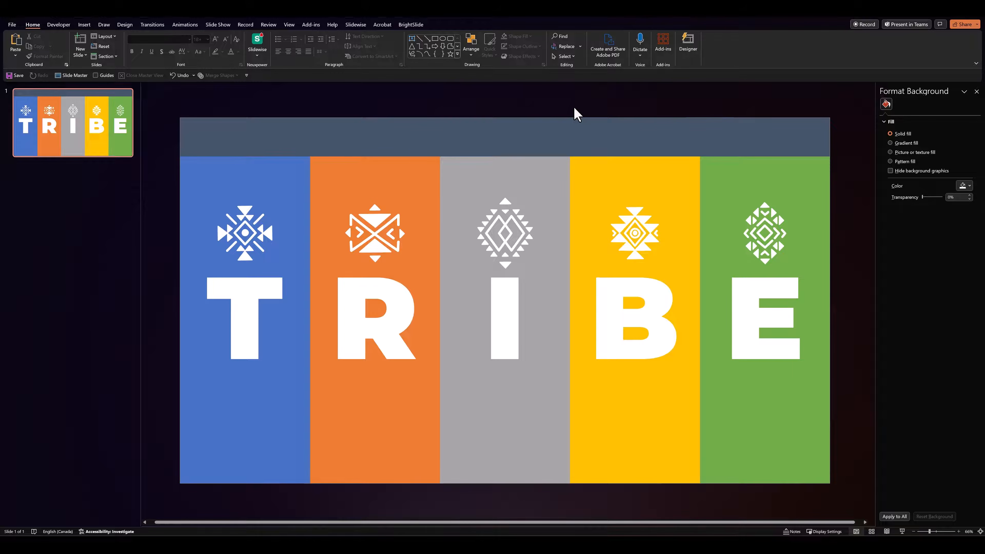
Show the list of slide objects and hide the five icon graphics and the dark header rectangle, Rectangle 9
left_click(508, 128)
left_click(565, 56)
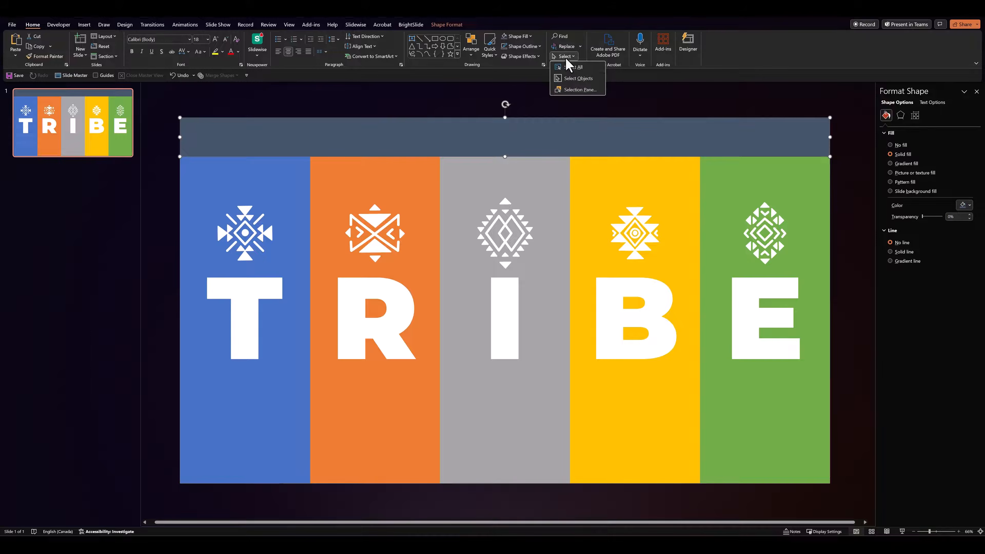
left_click(569, 90)
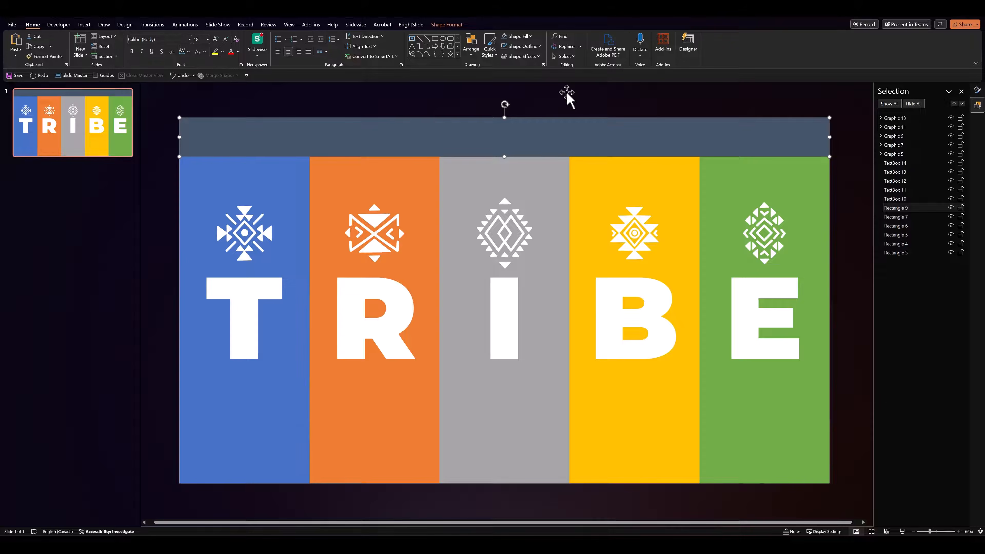
left_click_drag(151, 191, 833, 388)
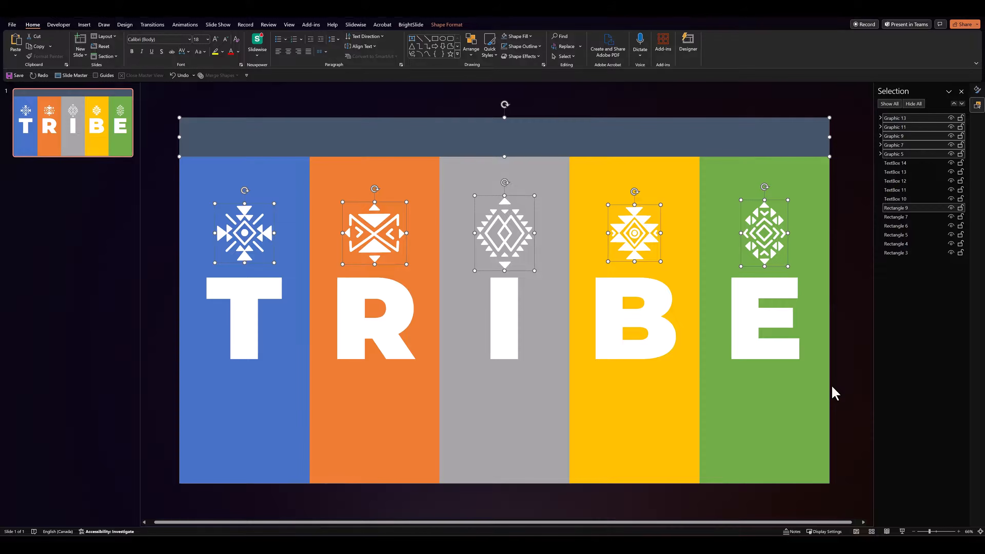
left_click(951, 153)
left_click(951, 144)
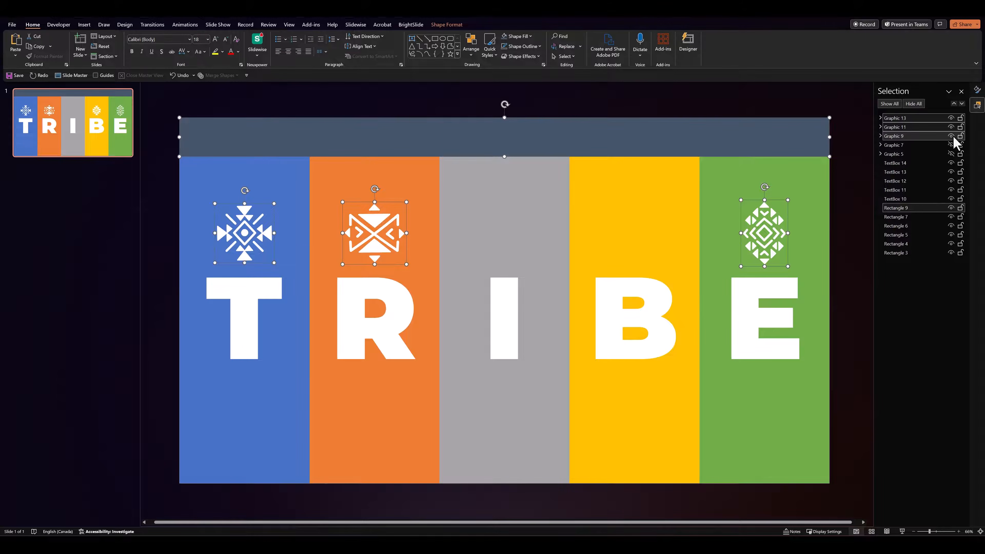
left_click(951, 135)
left_click(951, 127)
left_click(951, 118)
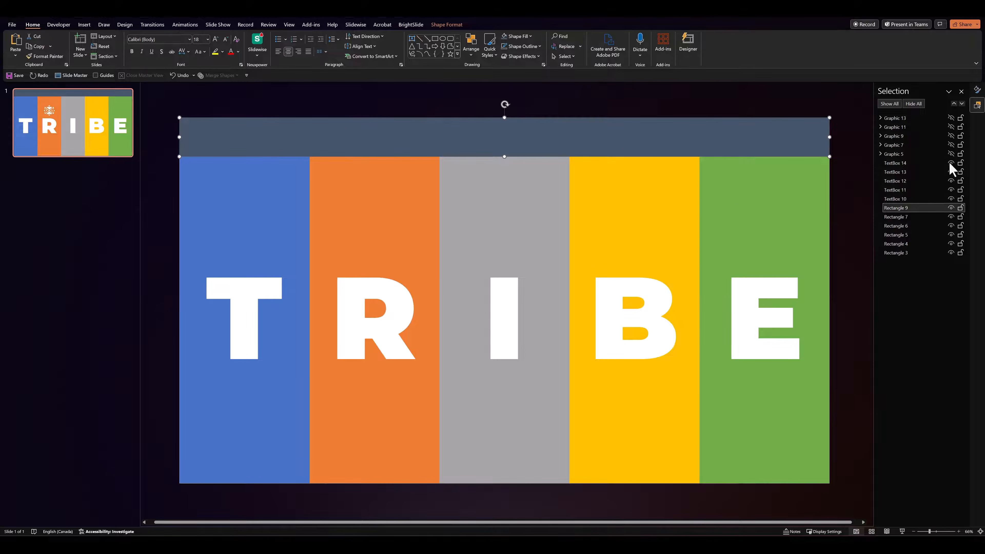
left_click(951, 208)
Hide the five letter text boxes, TextBox 10 to TextBox 14
left_click_drag(154, 224, 858, 432)
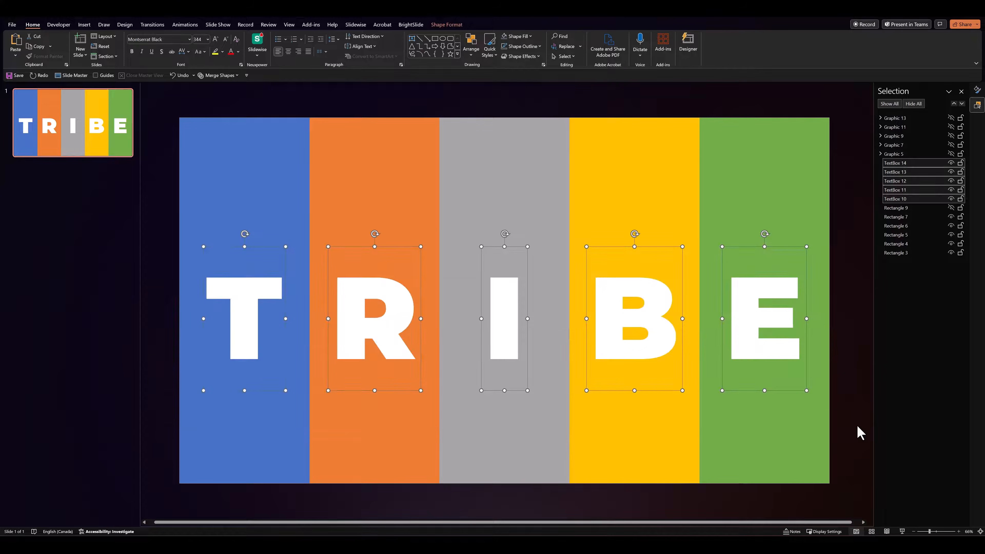
left_click(951, 199)
left_click(951, 190)
left_click(951, 181)
left_click(951, 172)
left_click(952, 163)
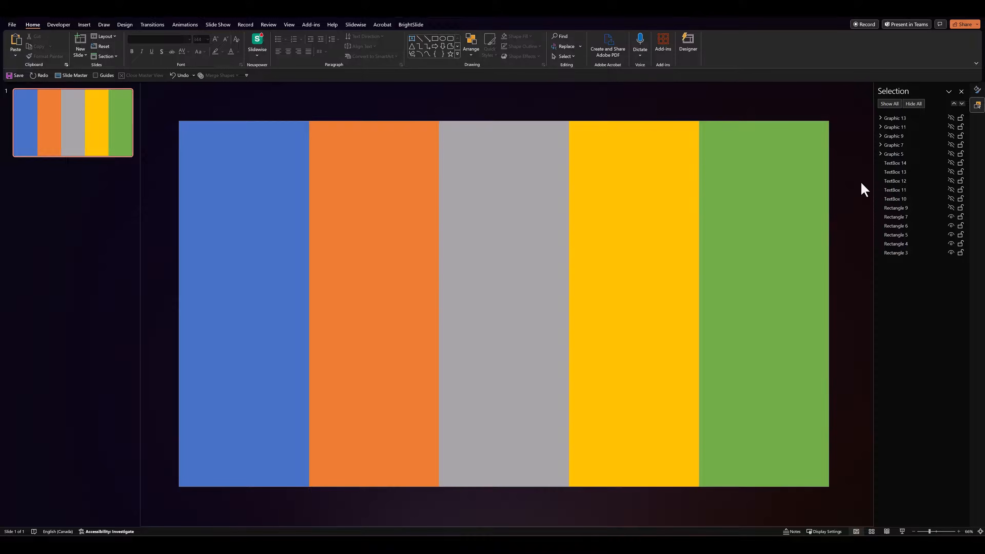
Add a second slide holding the five videos and spread the videos apart around the slide so each one can be seen
right_click(66, 184)
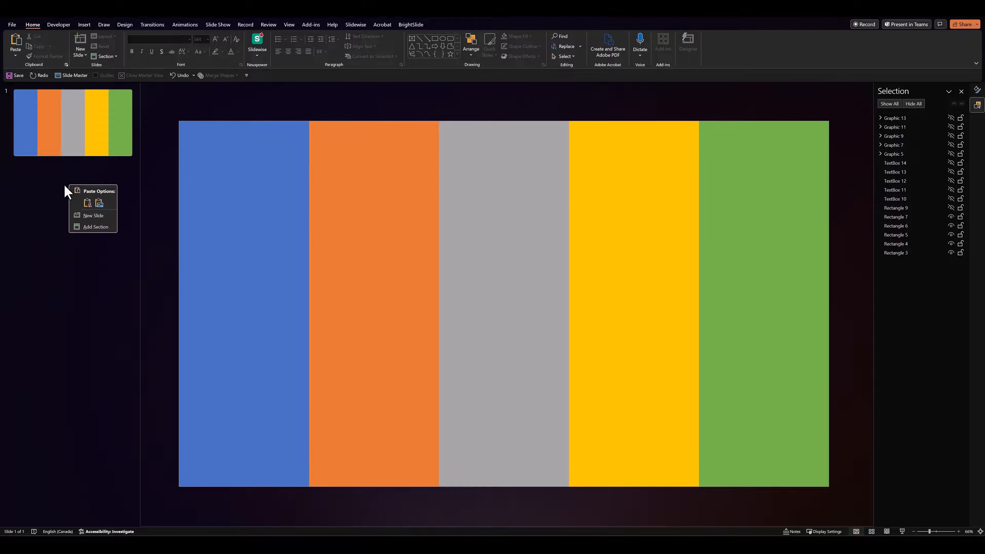
left_click(78, 215)
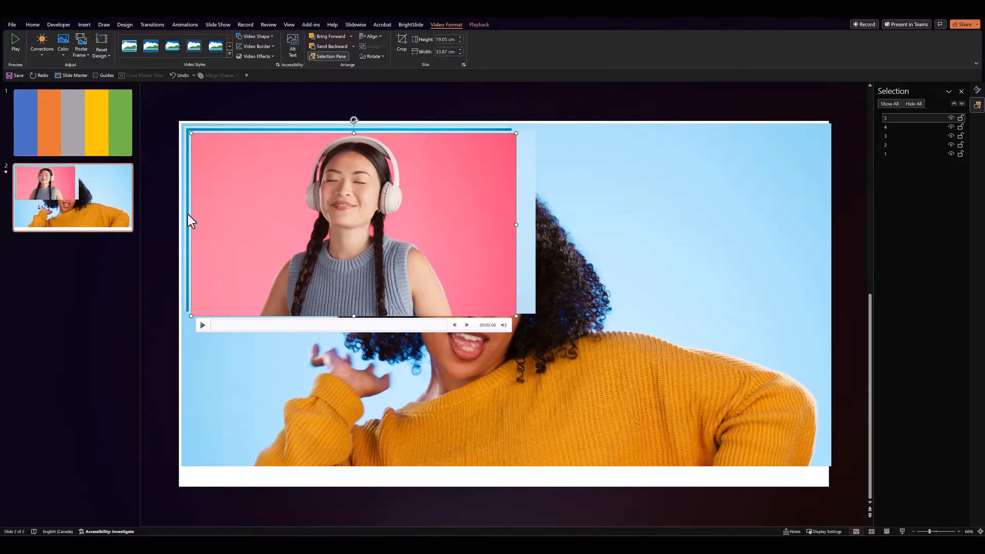
scroll(393, 270, "down", 2)
left_click_drag(359, 221, 605, 376)
left_click_drag(441, 224, 354, 410)
left_click(427, 240)
left_click_drag(427, 241, 695, 168)
left_click_drag(441, 239, 366, 186)
left_click(209, 324)
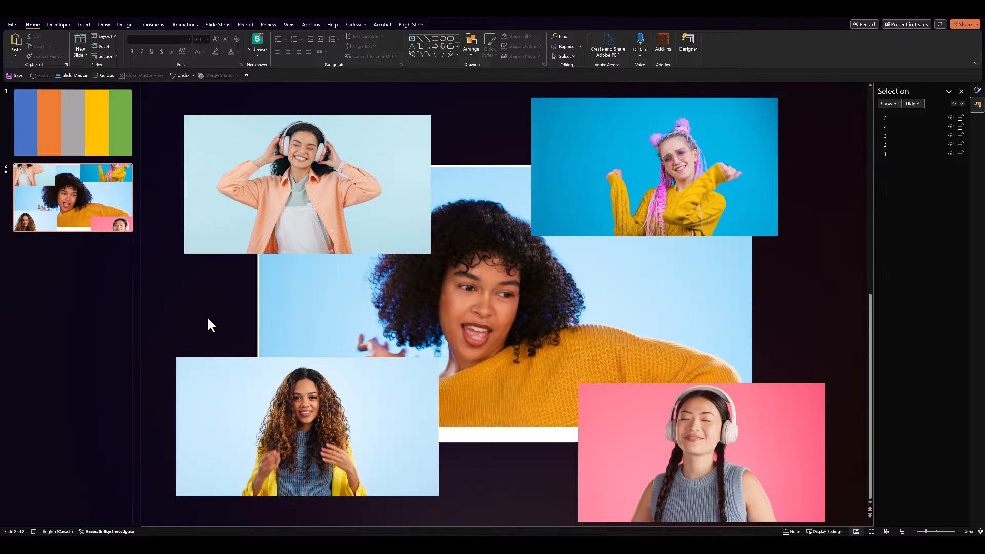
Copy the central video, of the woman in the yellow sweater, from slide 2 onto slide 1
left_click(447, 321)
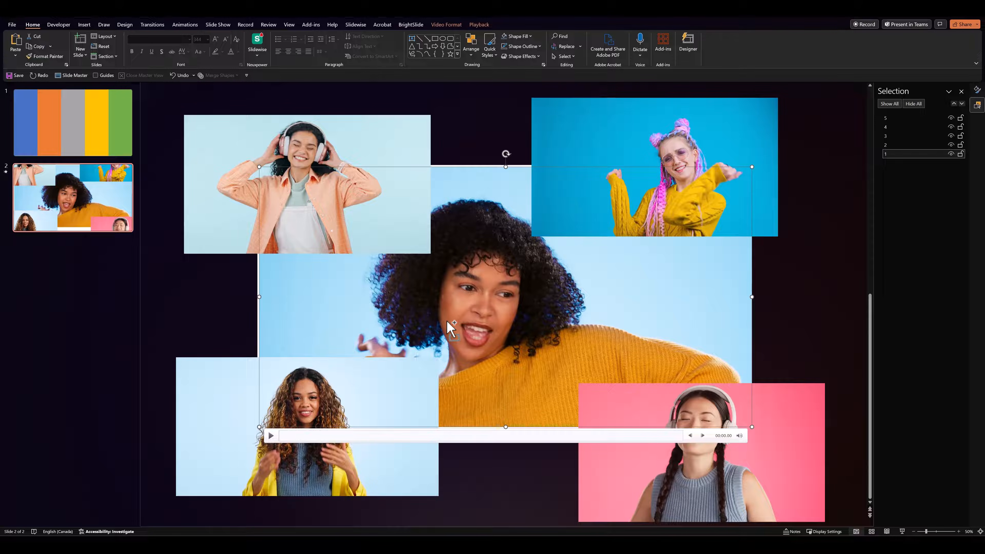
left_click(77, 147)
key("ctrl+v")
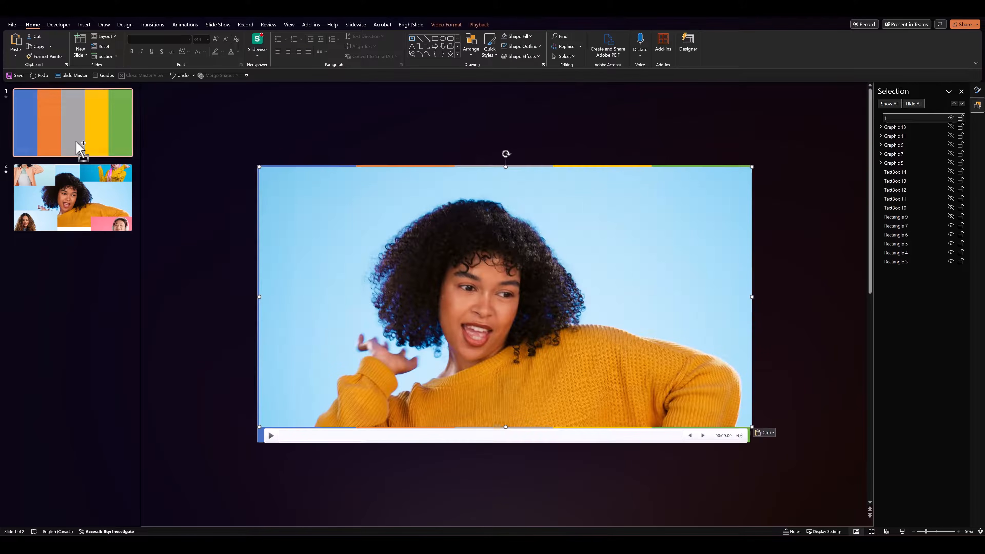
Enlarge the pasted video to 38.1 cm high by 72.25 cm wide and move it so the face lies over the blue column
left_click_drag(259, 167, 255, 165)
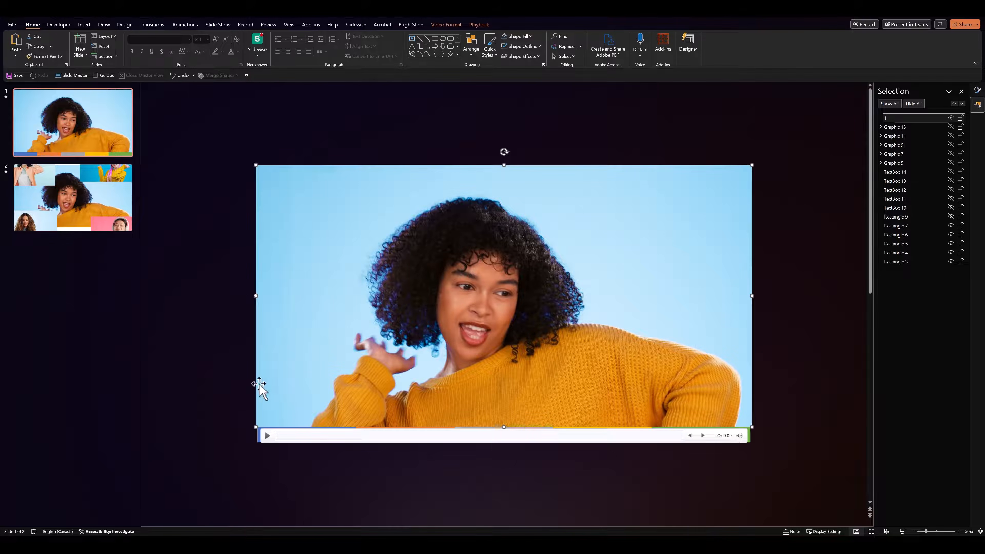
left_click_drag(752, 427, 782, 442)
left_click_drag(548, 303, 359, 318)
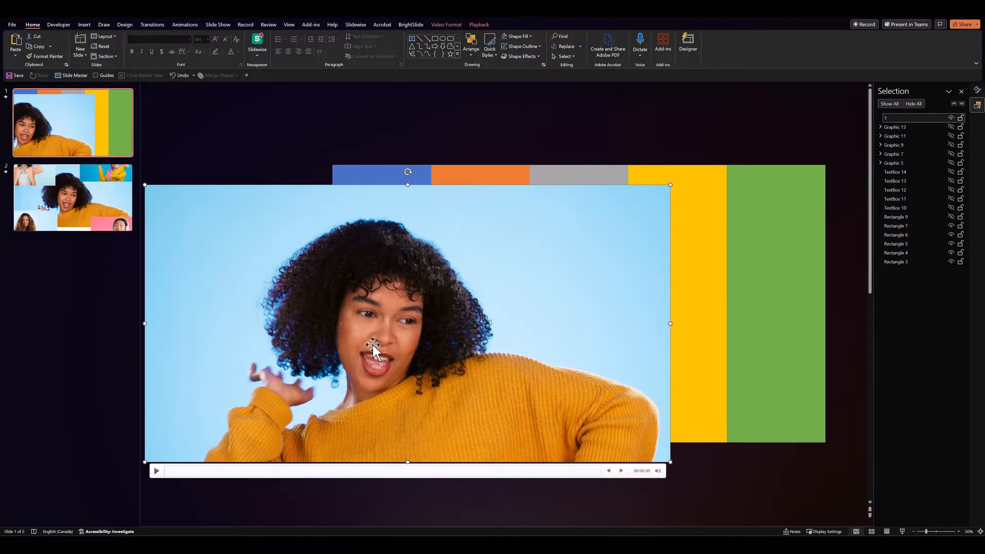
Crop both sides of the video to the blue column's edges, giving a width of 13.55 cm
double_click(378, 330)
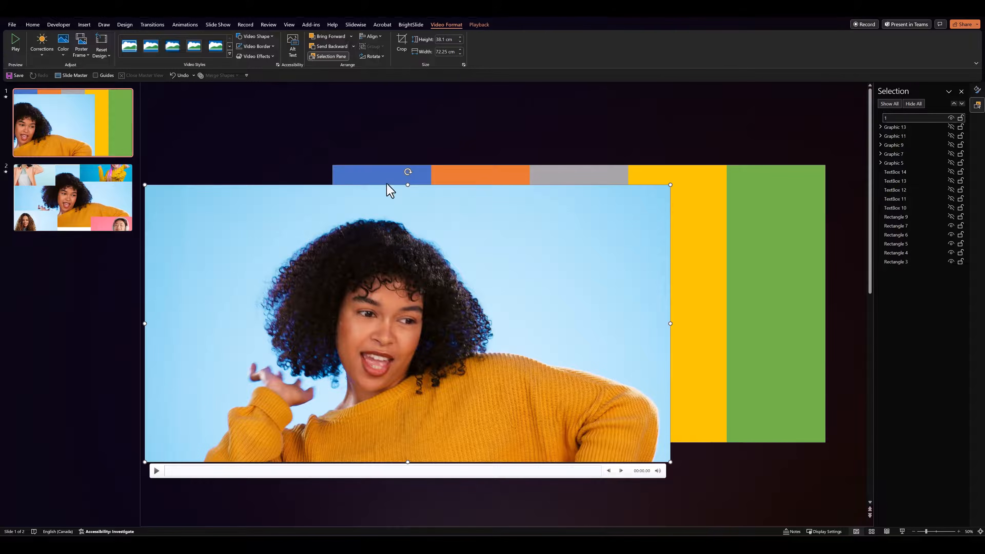
left_click(399, 48)
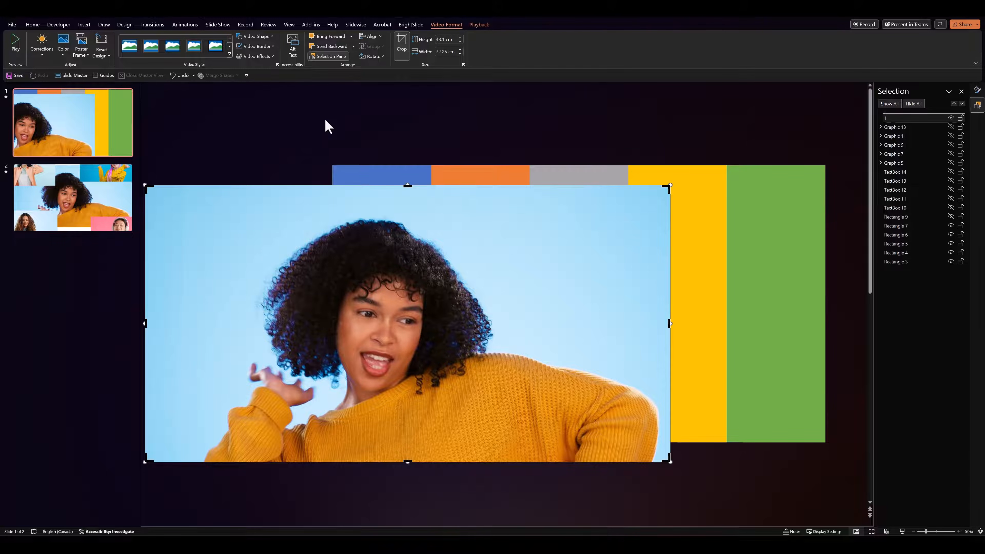
left_click_drag(145, 320, 333, 299)
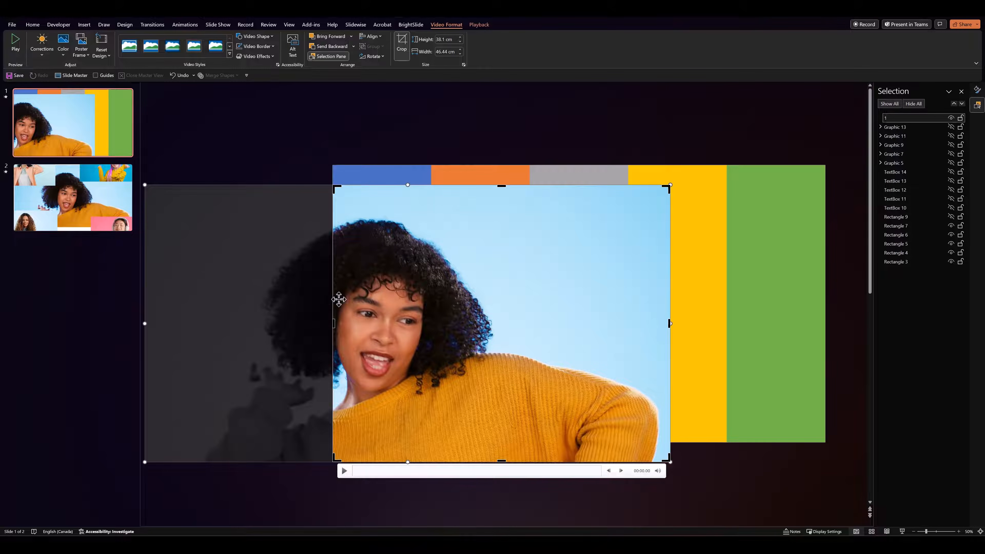
left_click_drag(673, 326, 356, 314)
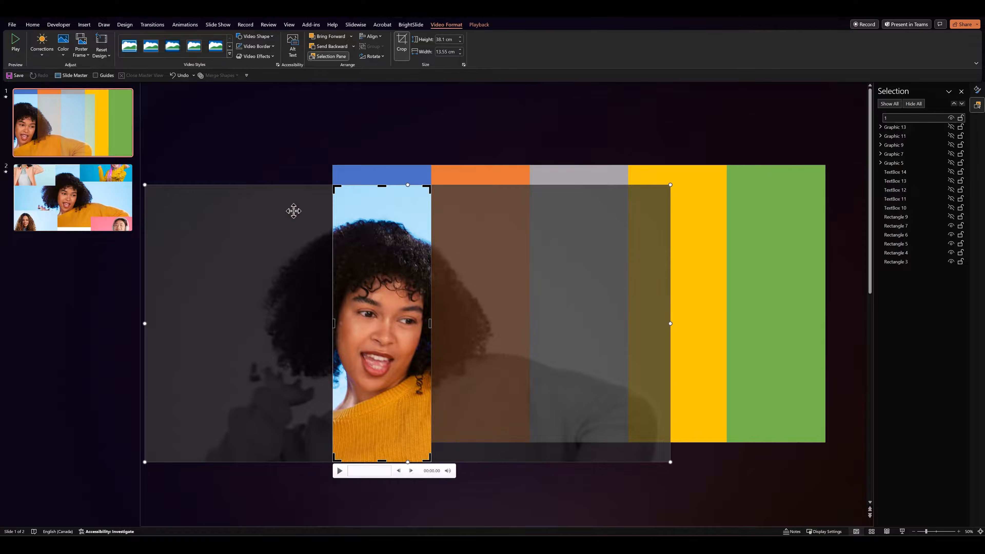
left_click(272, 160)
Set the cropped video's playback to start automatically
mouse_move(250, 225)
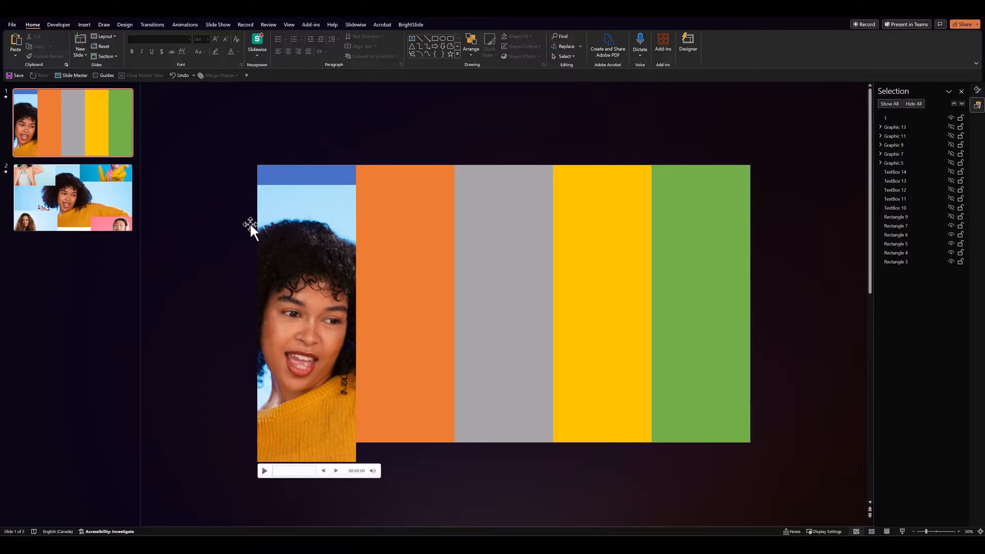
left_click(288, 209)
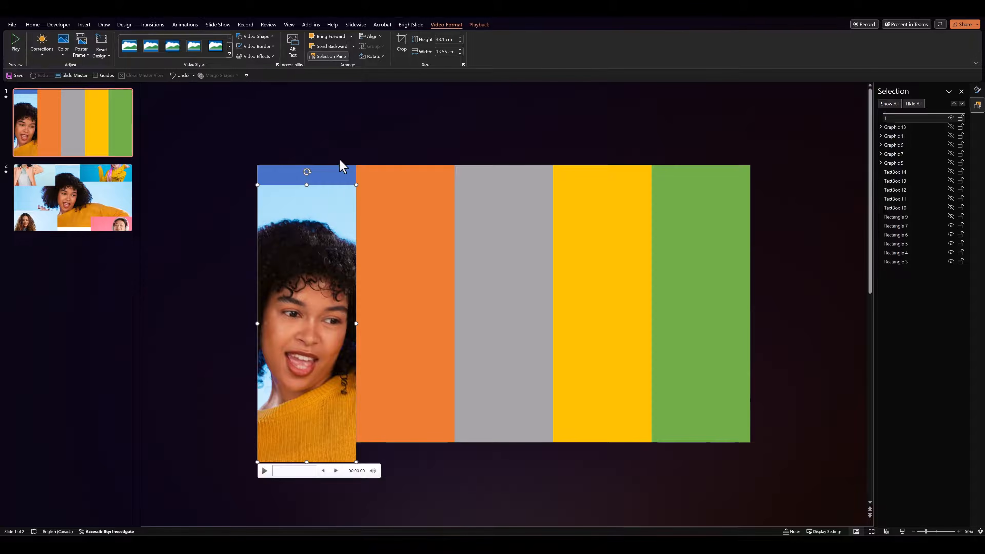
left_click(478, 26)
left_click(234, 37)
left_click(224, 55)
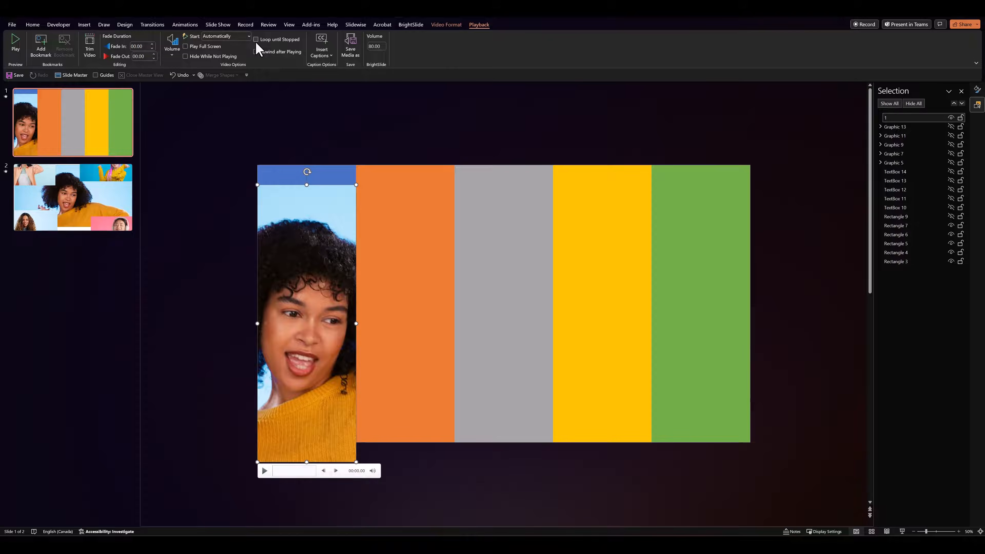
left_click(199, 140)
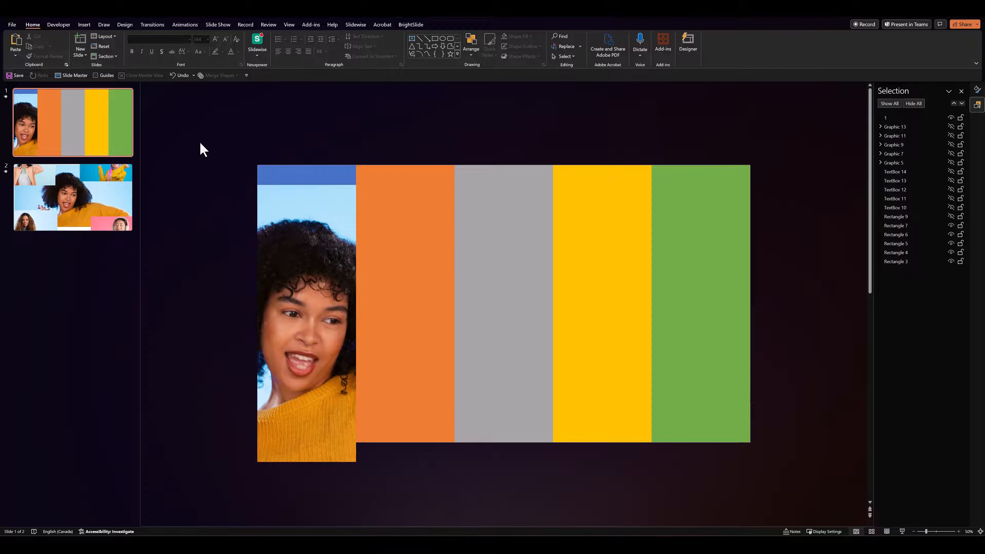
Delete the central video, of the woman in the yellow sweater, from slide 2
left_click(75, 205)
left_click(393, 278)
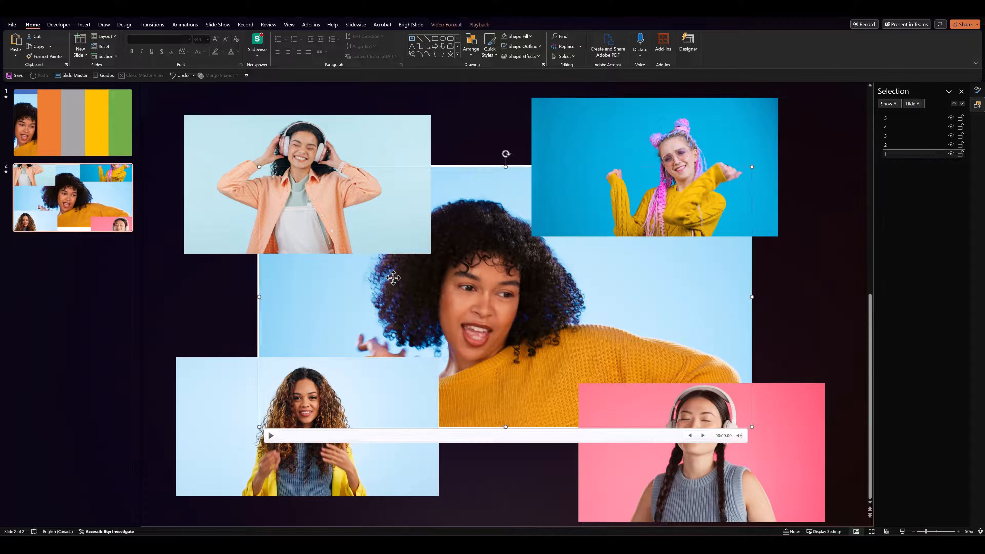
key("Delete")
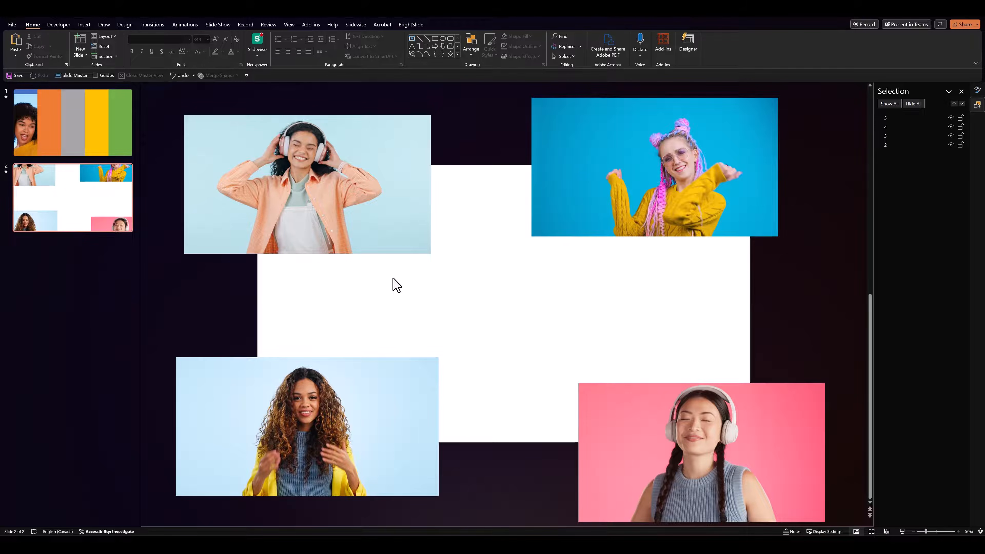
Copy the video of the woman in the peach shirt with headphones from slide 2 onto slide 1
left_click(326, 188)
key("ctrl+c")
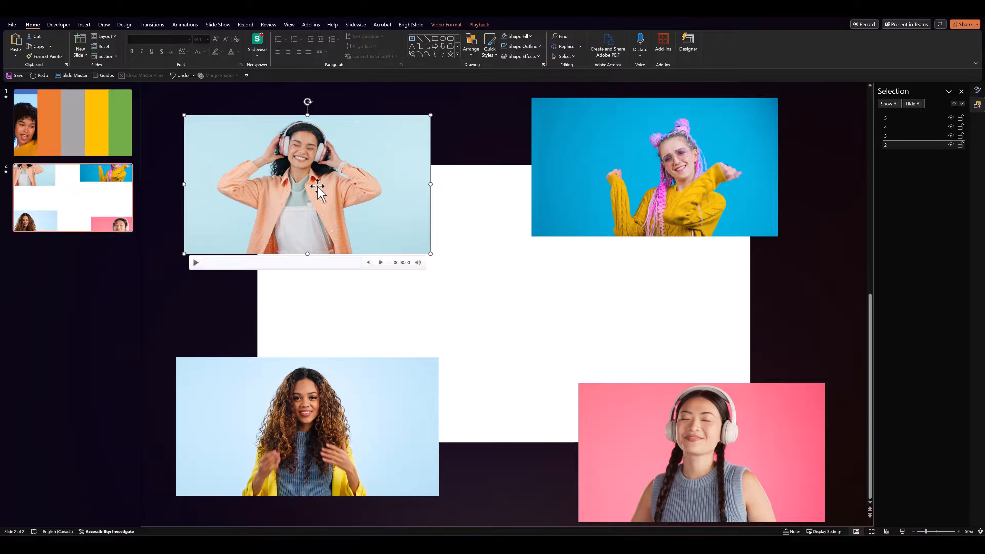
left_click(77, 148)
key("ctrl+v")
Enlarge the pasted video to 38.08 cm high by 67.69 cm wide and place it with the face over the orange column
left_click_drag(262, 149, 335, 201)
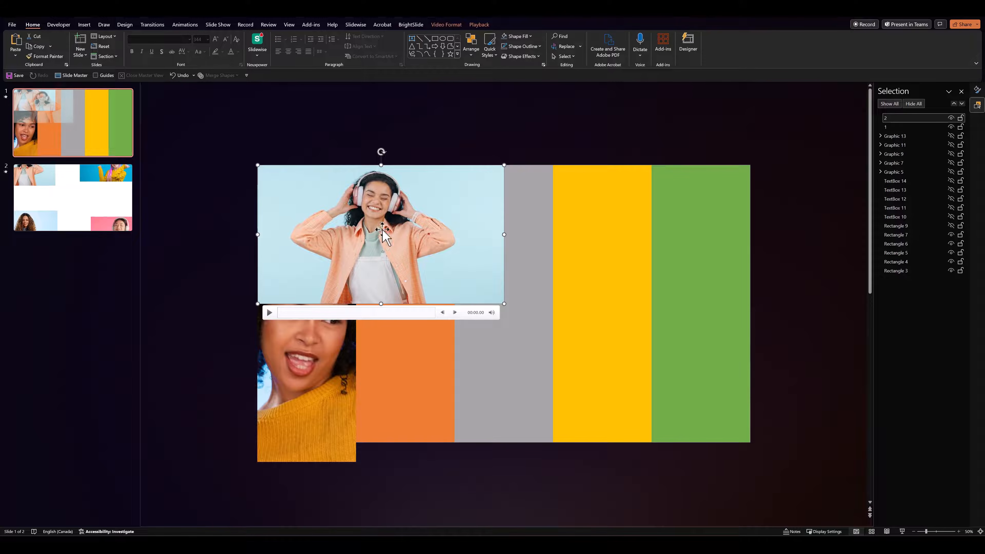
left_click_drag(503, 303, 750, 442)
left_click_drag(544, 278, 484, 271)
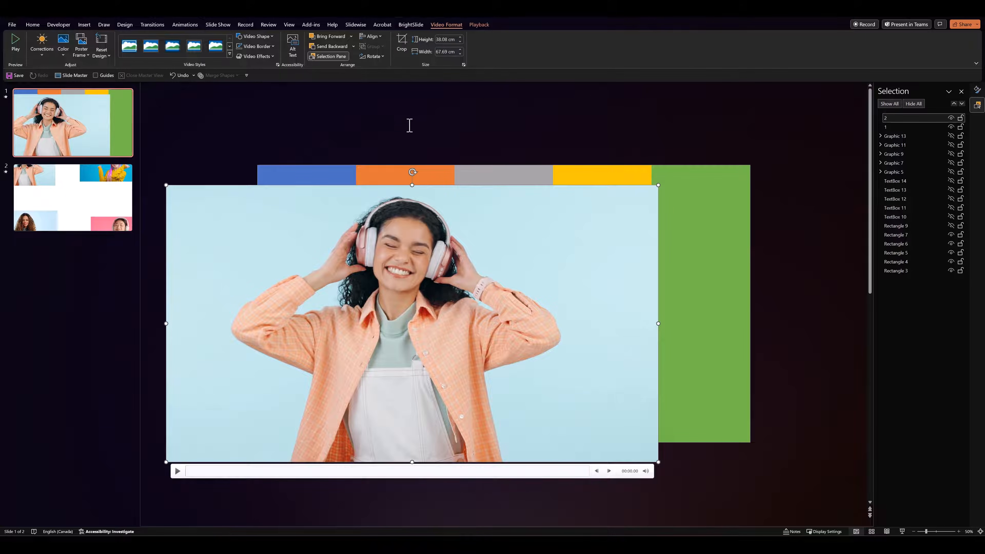
Crop both sides of the video to the orange column's edges, giving a width of 13.58 cm
left_click(405, 41)
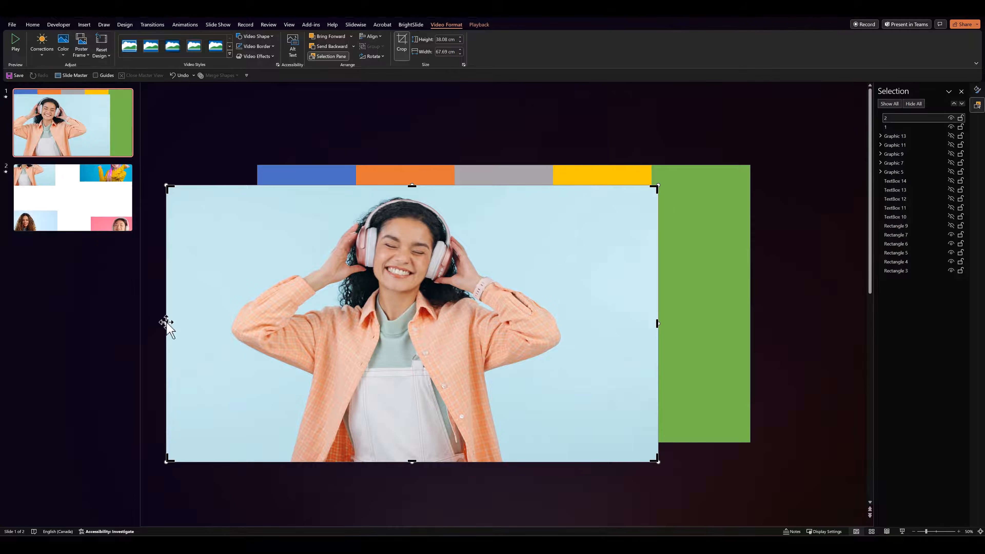
left_click_drag(164, 323, 356, 303)
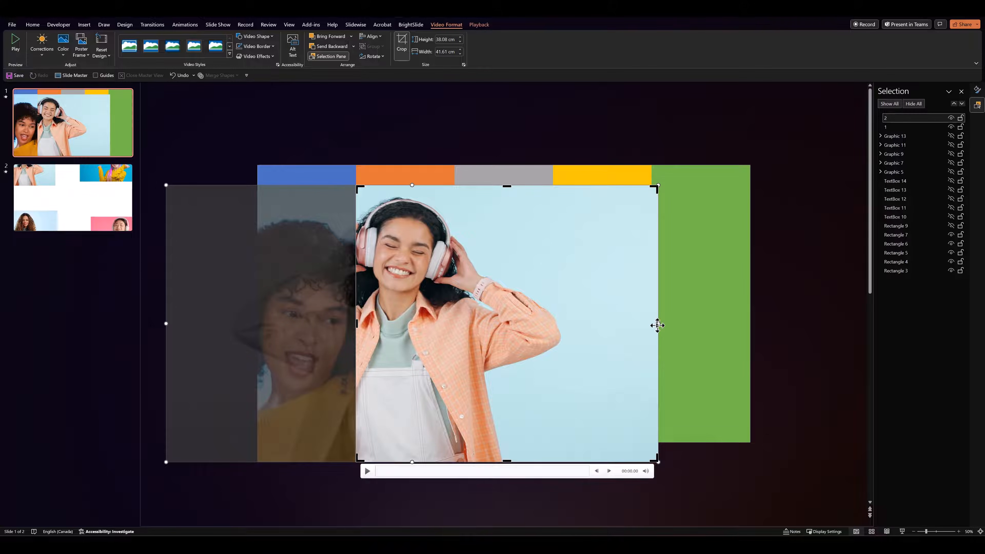
left_click_drag(658, 325, 455, 324)
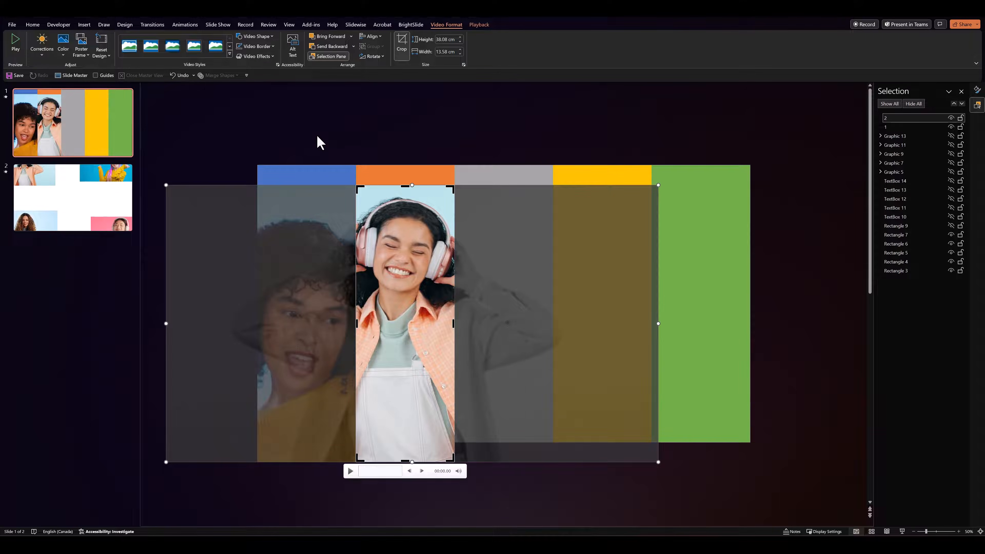
left_click(319, 143)
Delete the video of the woman in the peach shirt from slide 2
left_click(73, 204)
left_click(193, 258)
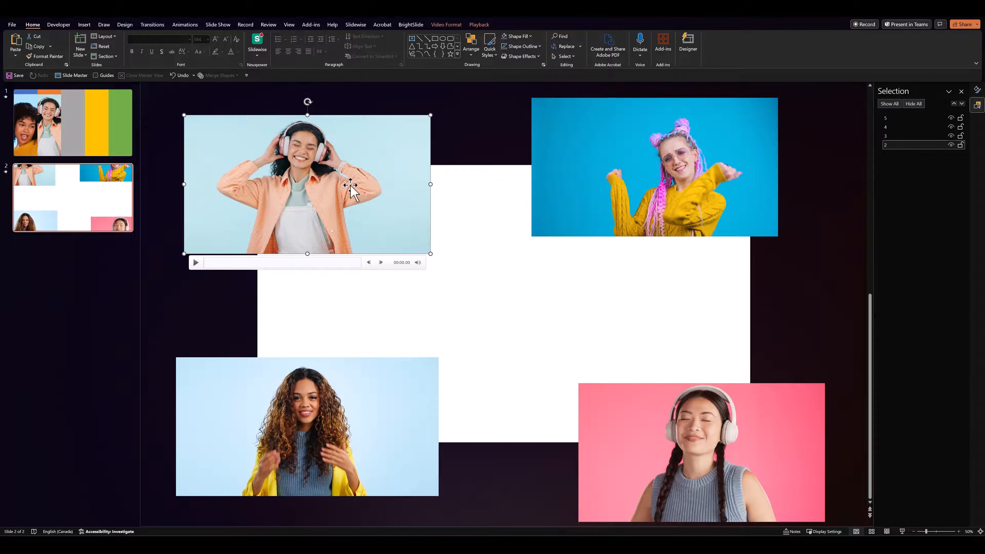
key("Delete")
Copy the video of the woman with pink braids from slide 2 onto slide 1
left_click(595, 204)
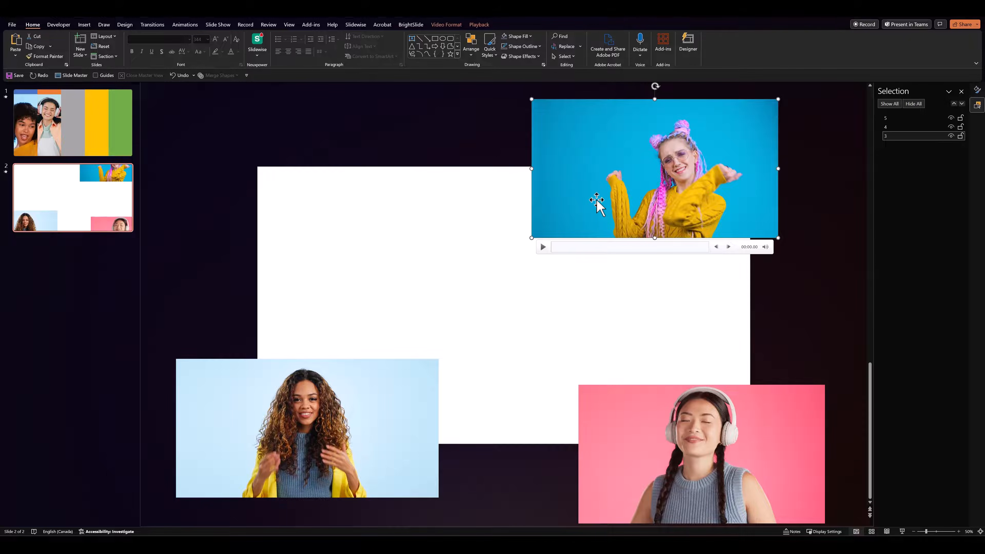
key("ctrl+c")
left_click(98, 145)
key("ctrl+v")
Enlarge the pink-braids video to the slide's full width and place it with the face over the grey column
left_click_drag(631, 167, 359, 232)
left_click_drag(504, 303, 750, 442)
left_click_drag(618, 252, 572, 270)
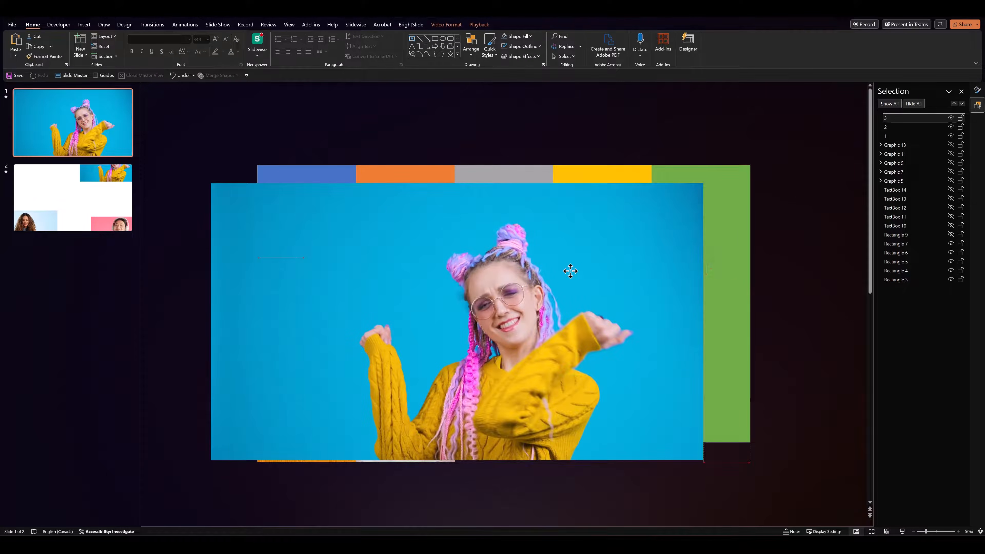
Crop both sides of the pink-braids video to the grey column's edges
double_click(572, 271)
left_click(401, 43)
left_click_drag(704, 321, 554, 321)
left_click_drag(211, 321, 453, 310)
left_click(282, 154)
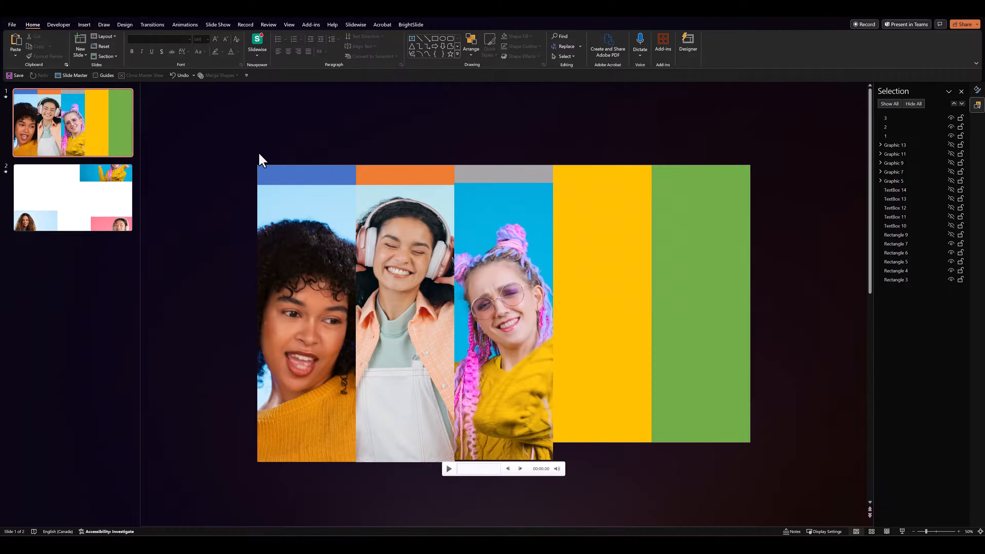
Delete the pink-braids video from slide 2 and copy the video of the curly-haired woman in the yellow jacket onto slide 1
scroll(501, 278, "down", 1)
key("Delete")
left_click(330, 389)
key("ctrl+c")
left_click(86, 132)
key("ctrl+v")
Enlarge the yellow-jacket video to slide height and place it with the face over the yellow column
left_click_drag(288, 405, 599, 210)
left_click_drag(486, 304, 245, 442)
left_click_drag(369, 295, 486, 321)
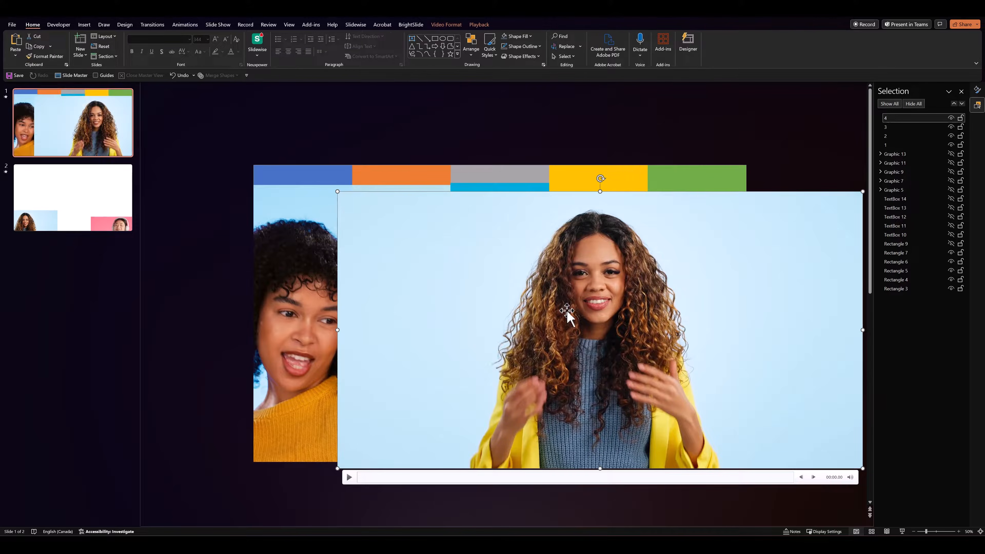
Crop both sides of the yellow-jacket video to the yellow column's edges
left_click(446, 25)
left_click(402, 42)
left_click_drag(862, 330, 647, 313)
left_click_drag(336, 330, 552, 314)
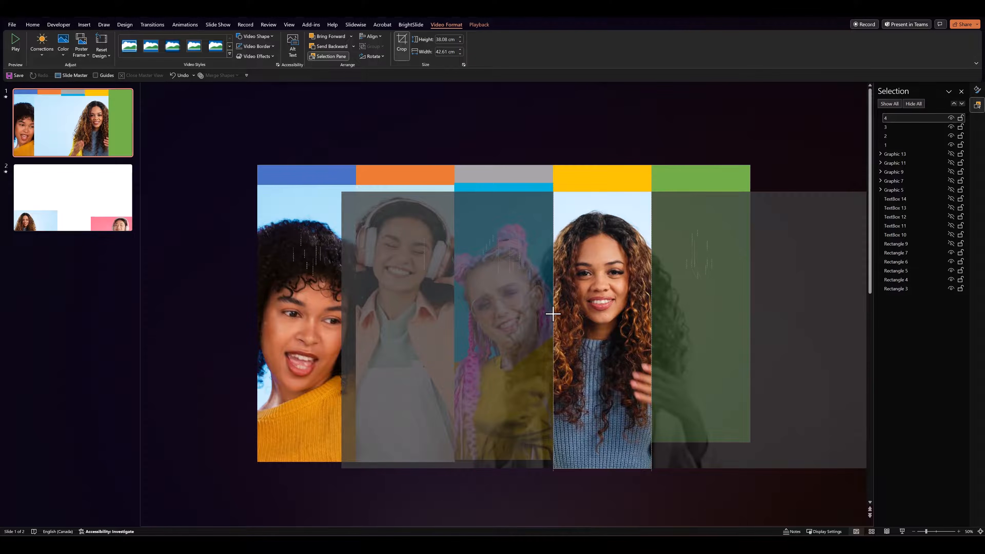
Copy the pink-background video from slide 2 onto slide 1, enlarged, and crop its sides to the green column's edges
left_click(66, 202)
left_click(412, 402)
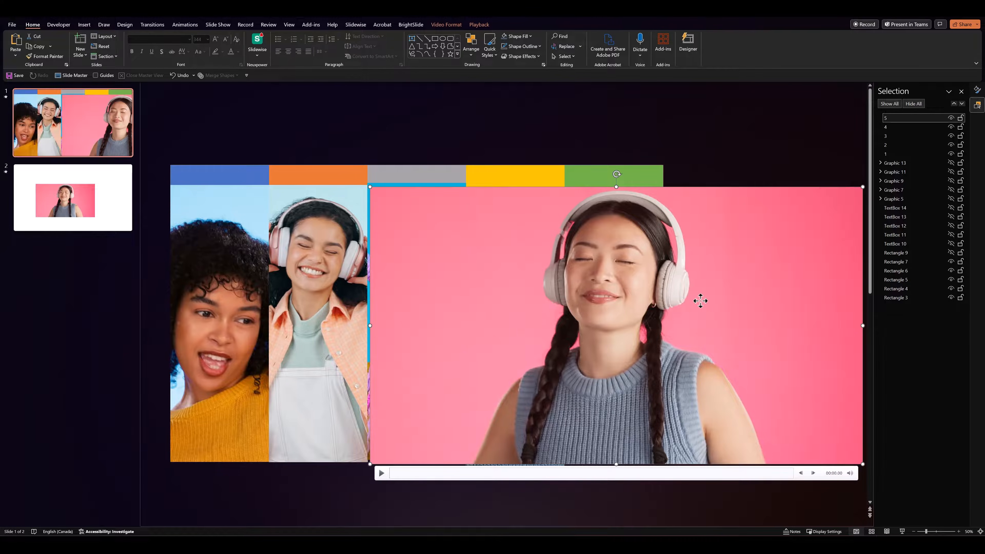
left_click(403, 45)
left_click_drag(861, 325, 661, 326)
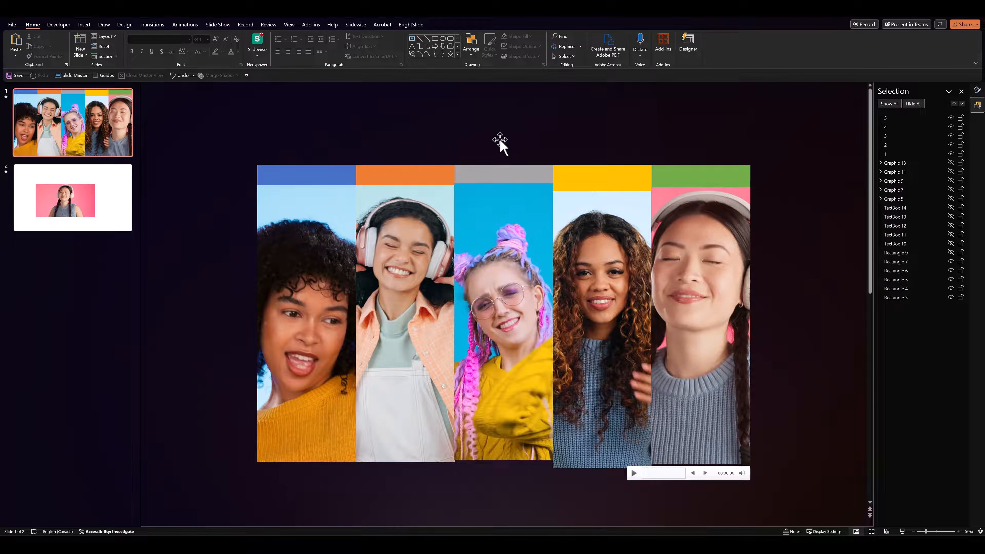
Set the videos in the orange, grey, yellow and green columns to start automatically and loop until stopped
left_click(406, 201)
left_click(527, 209, "shift")
left_click(580, 217, "shift")
left_click(682, 211, "shift")
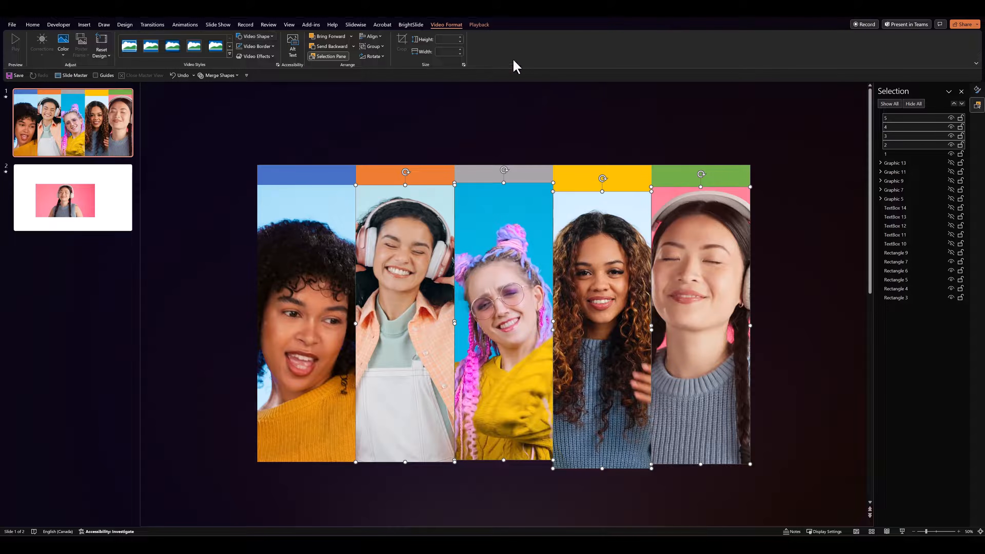
left_click(479, 25)
left_click(221, 52)
left_click(255, 39)
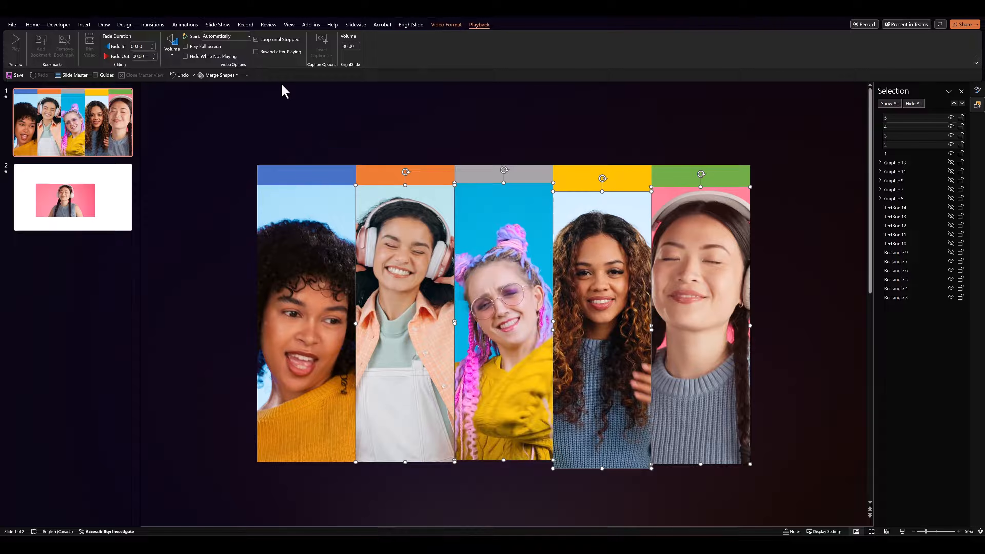
Set the play effects of all five videos to start With Previous and preview the slide in the slide show
left_click(287, 193, "shift")
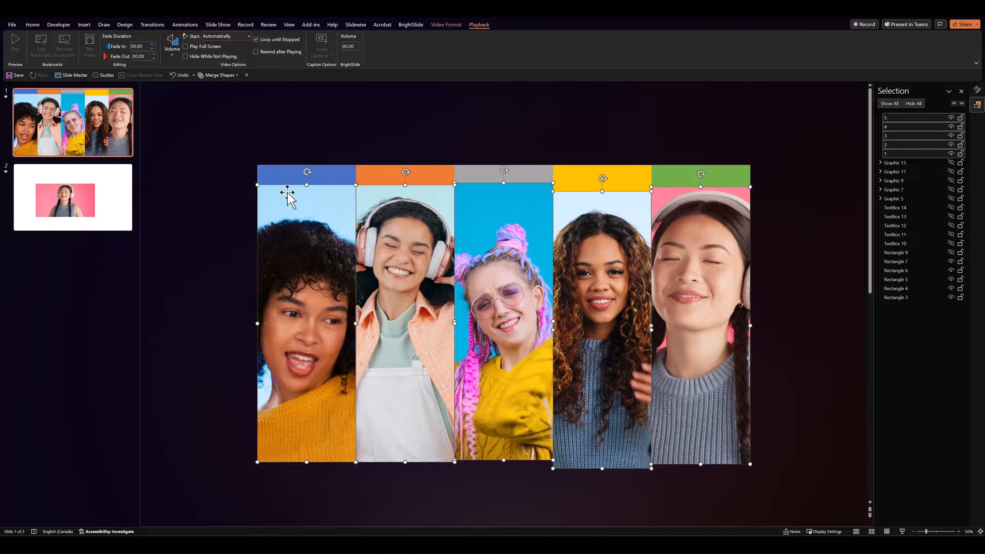
left_click(179, 26)
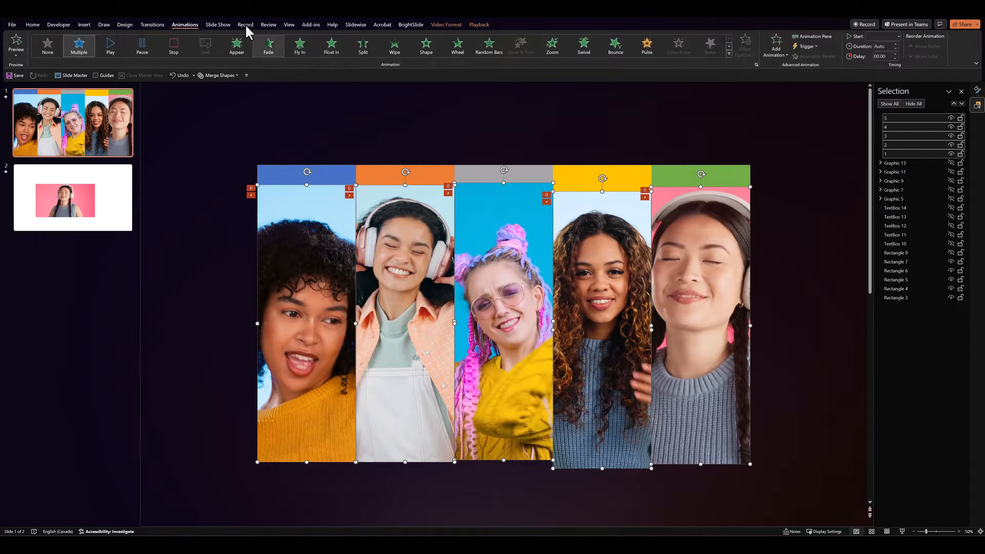
left_click(808, 38)
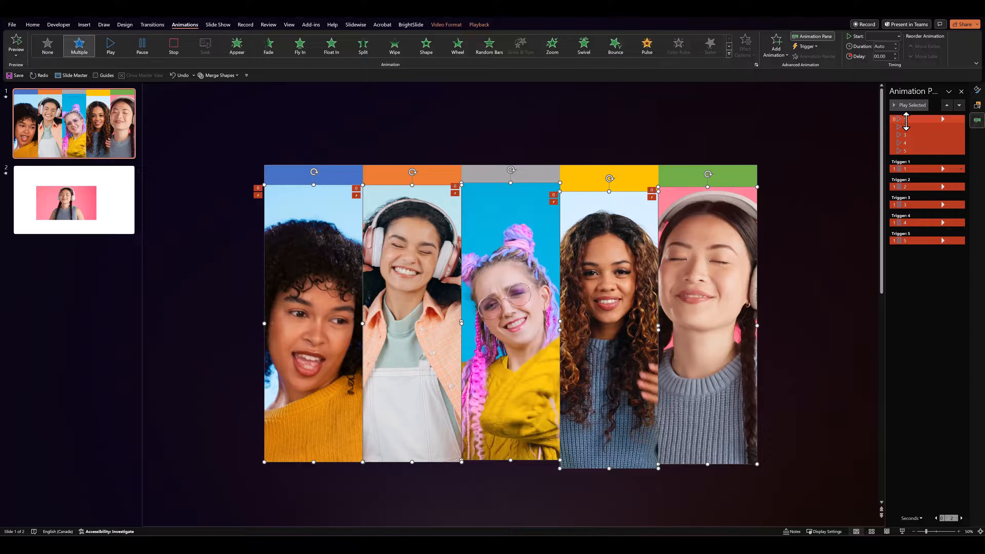
right_click(897, 122)
left_click(909, 138)
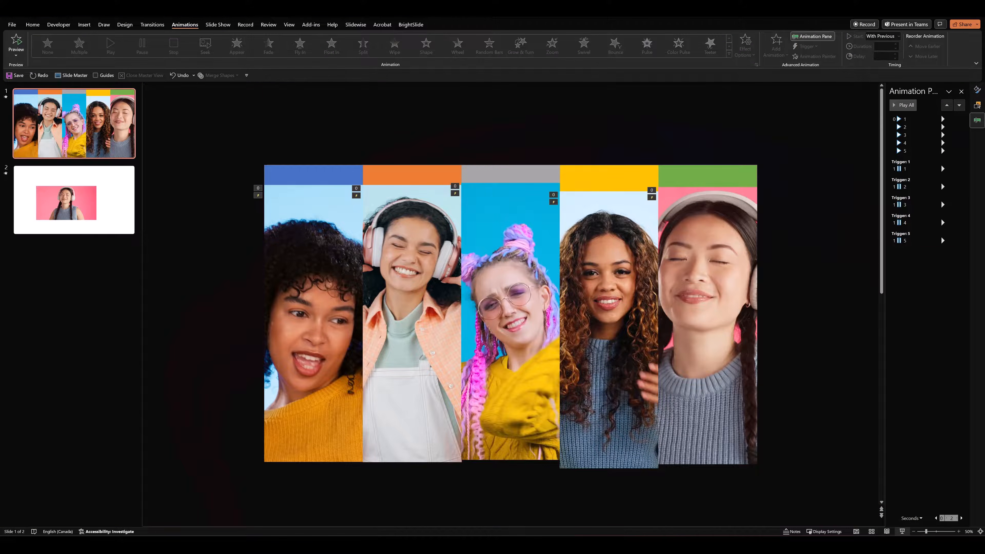
left_click(903, 532)
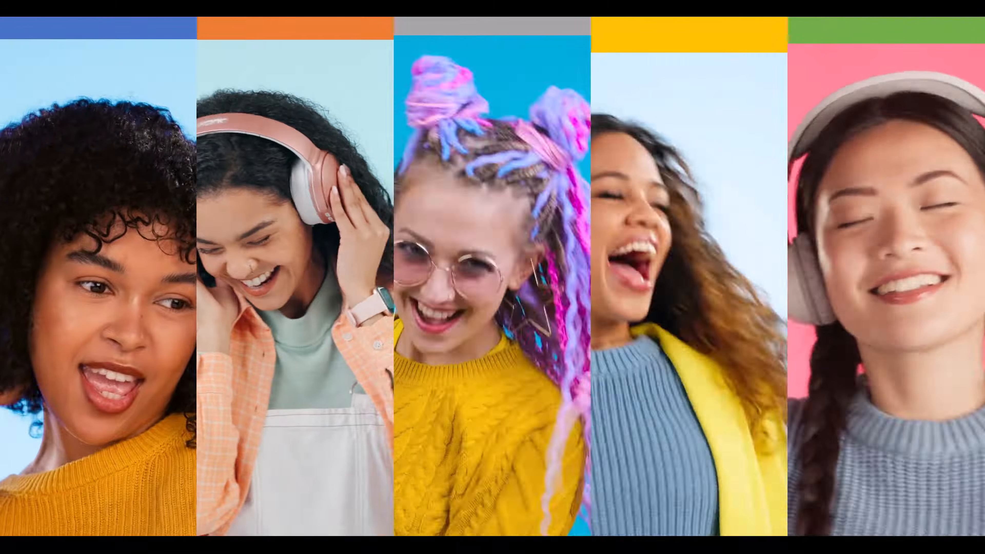
key("Escape")
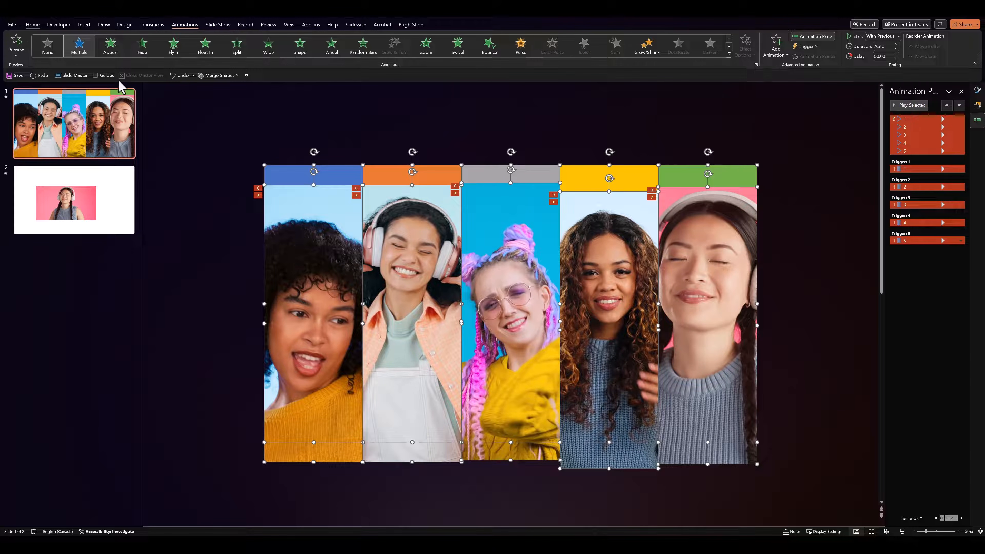
Align the tops of all five videos with the tops of the coloured columns
left_click(33, 26)
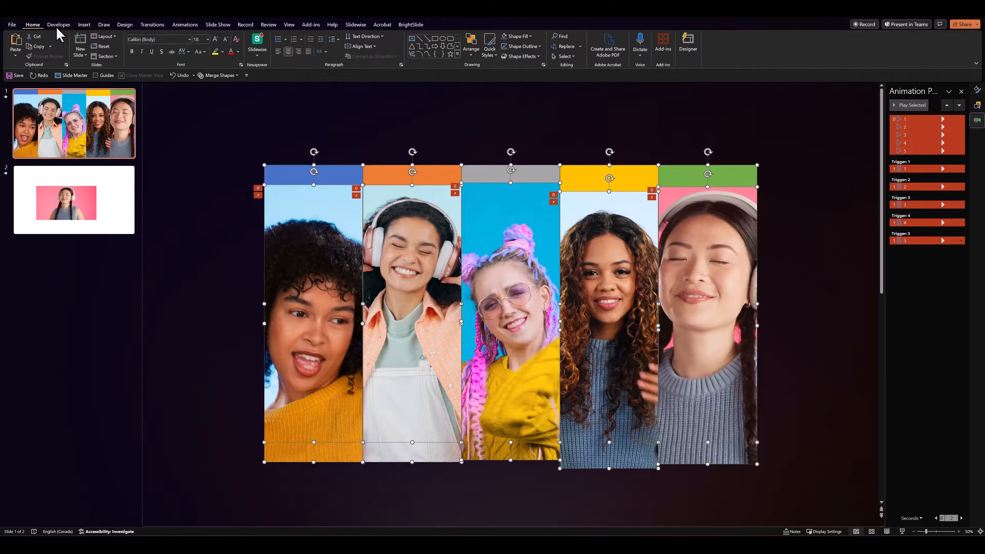
left_click(458, 54)
left_click(530, 96)
left_click(472, 49)
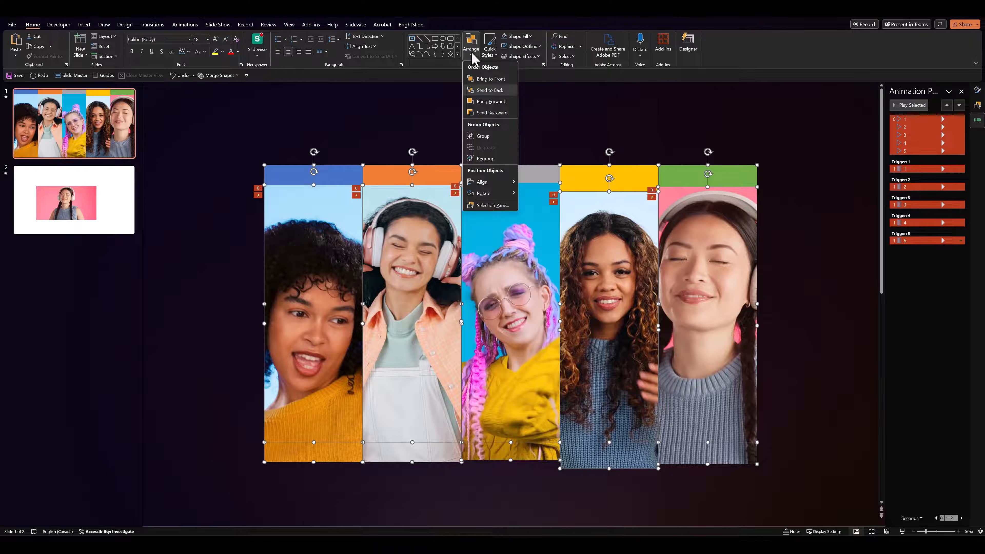
mouse_move(500, 181)
left_click(542, 217)
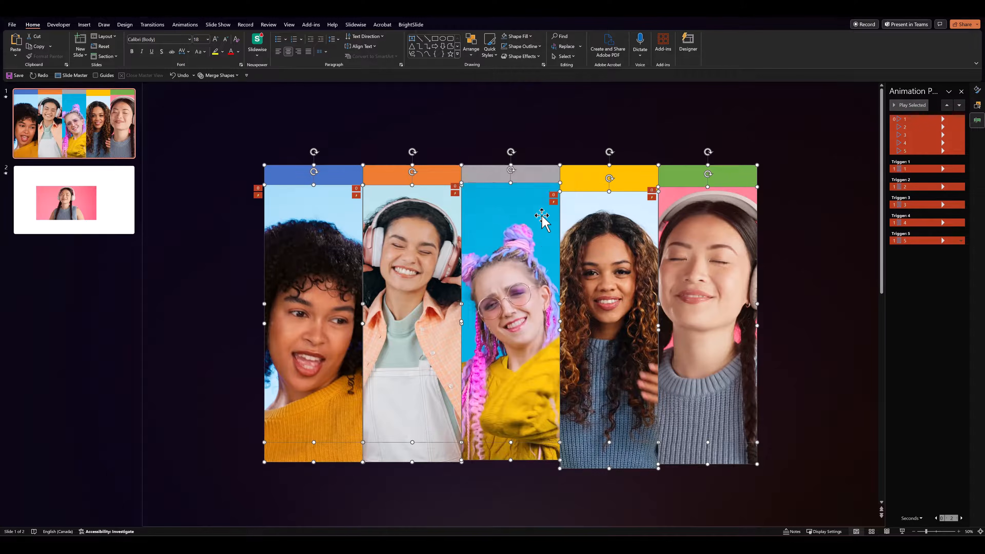
left_click(224, 188)
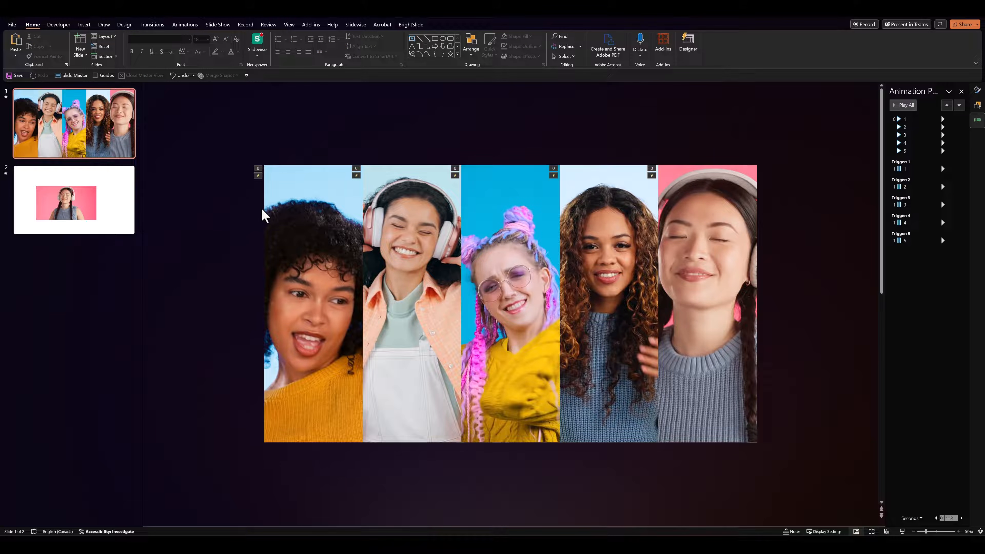
Select the five videos and send them to the back, behind the coloured columns
left_click(273, 219)
left_click(375, 228, "shift")
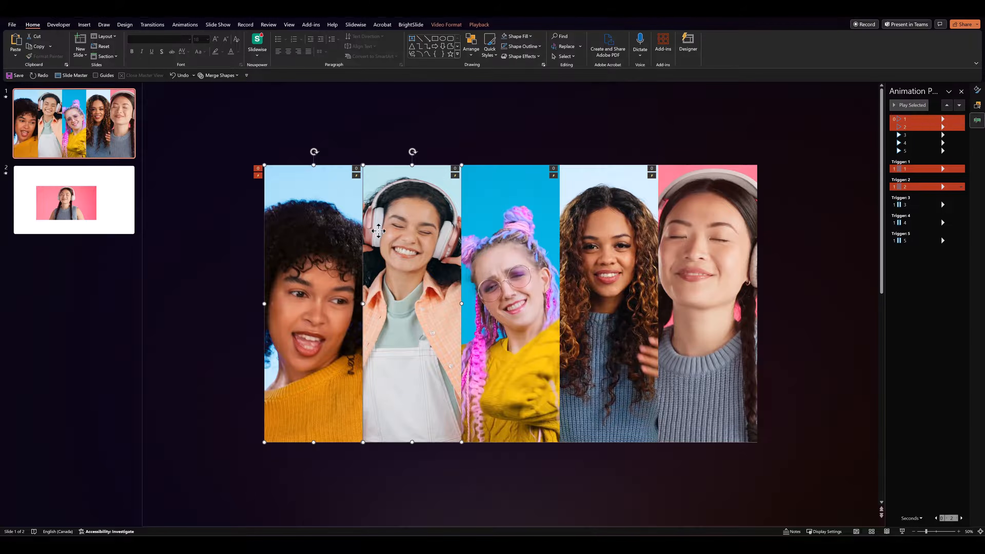
left_click(499, 233, "shift")
left_click(604, 229, "shift")
left_click(671, 228, "shift")
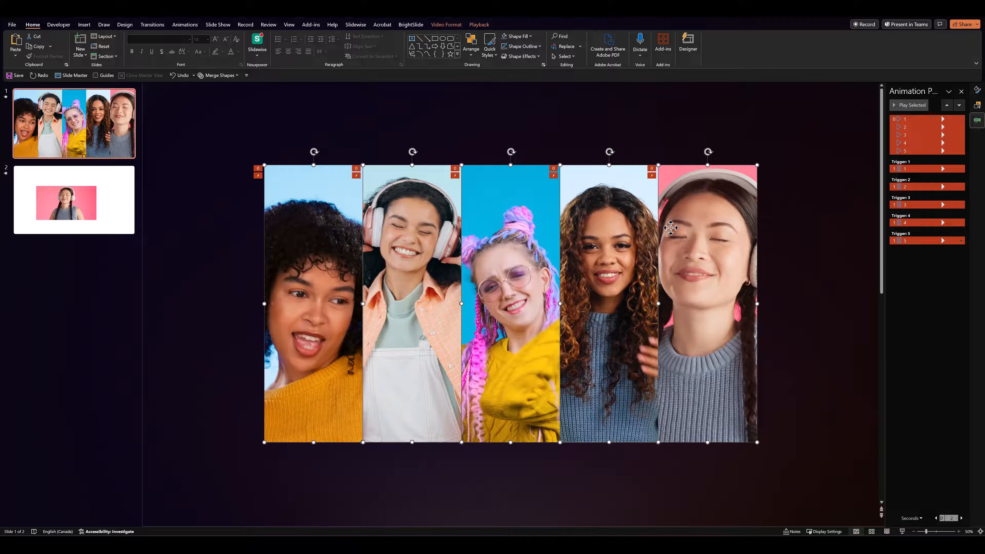
right_click(671, 228)
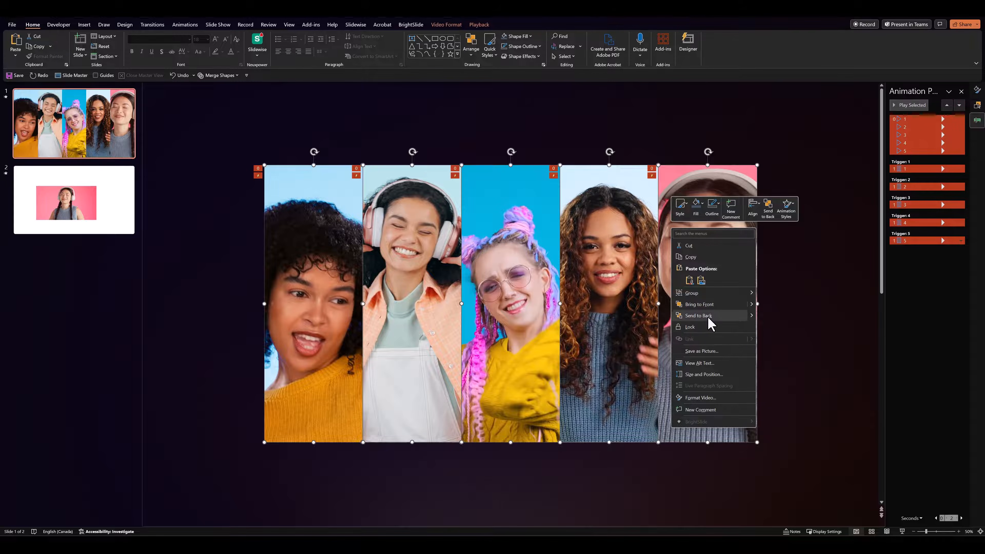
left_click(707, 316)
left_click(810, 315)
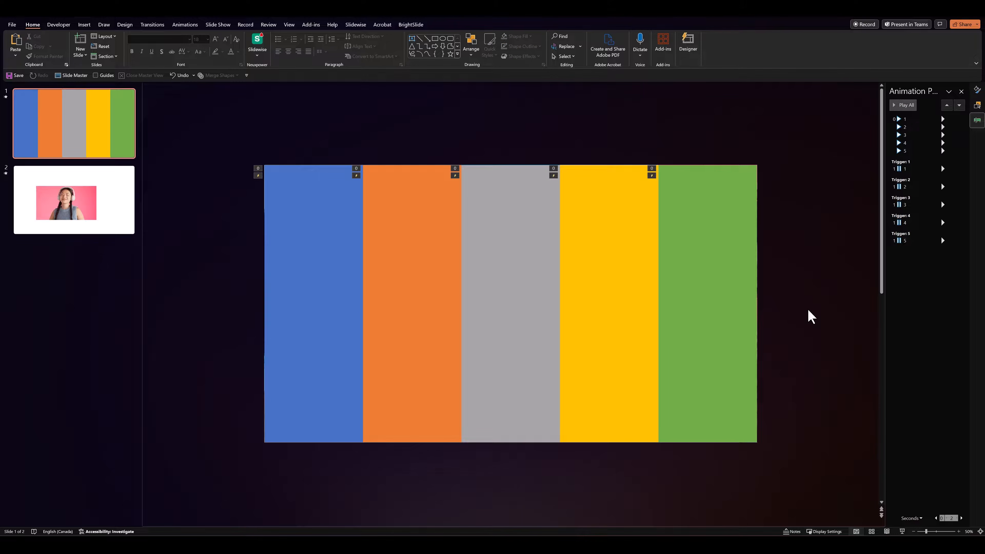
Show all hidden objects on slide 1, including the letters, icons and header bar
left_click(977, 104)
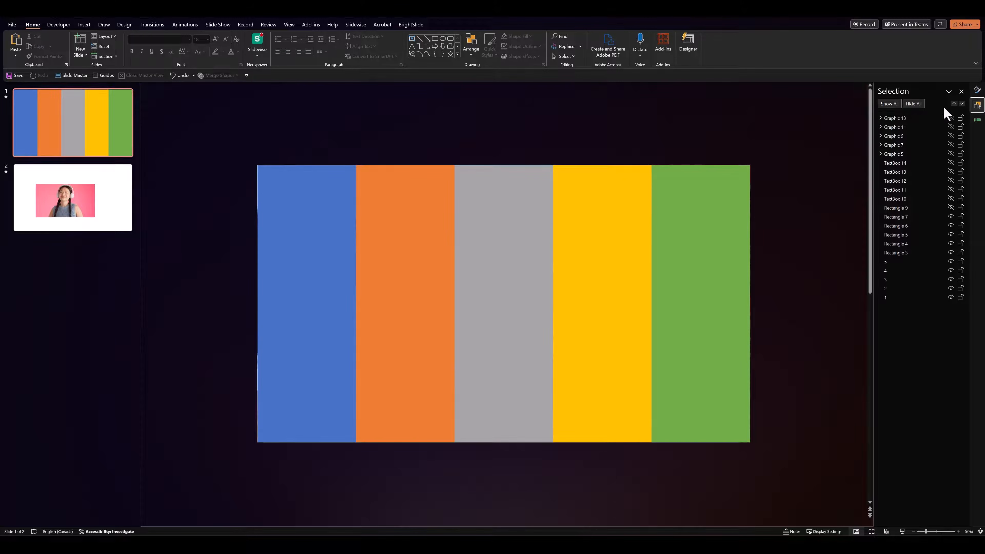
left_click(892, 104)
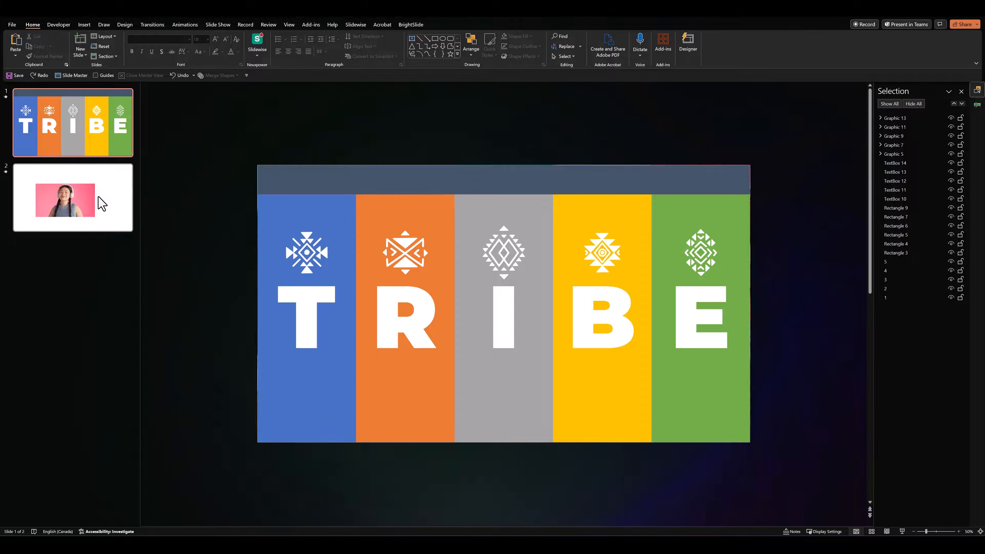
Delete the video on slide 2 and paste the copied colourful wave picture in its place
left_click(102, 203)
left_click(358, 273)
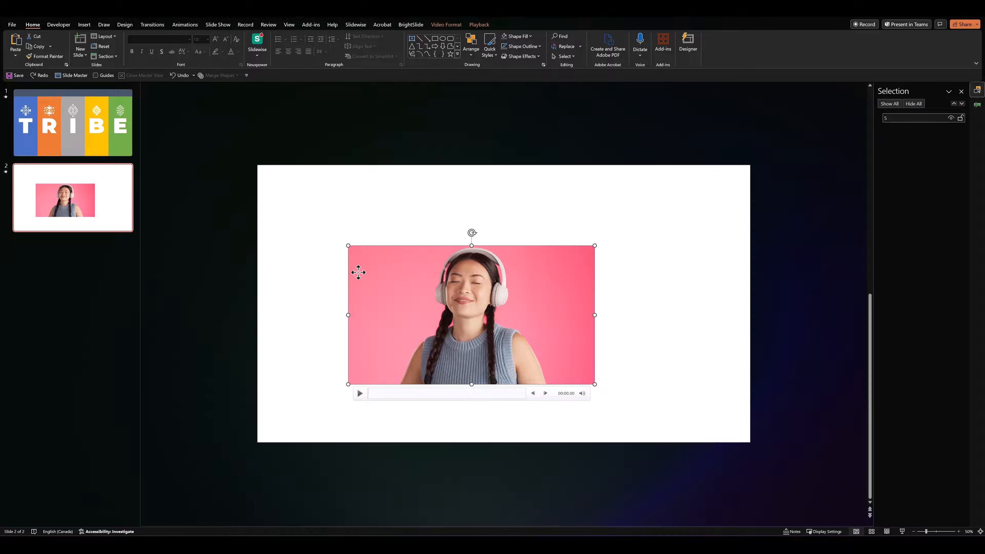
key("Delete")
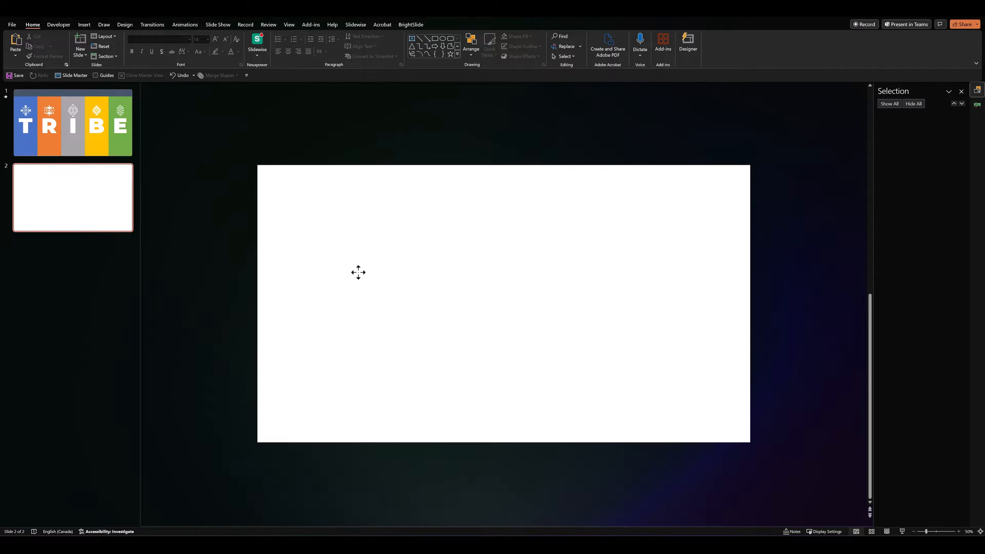
key("ctrl+v")
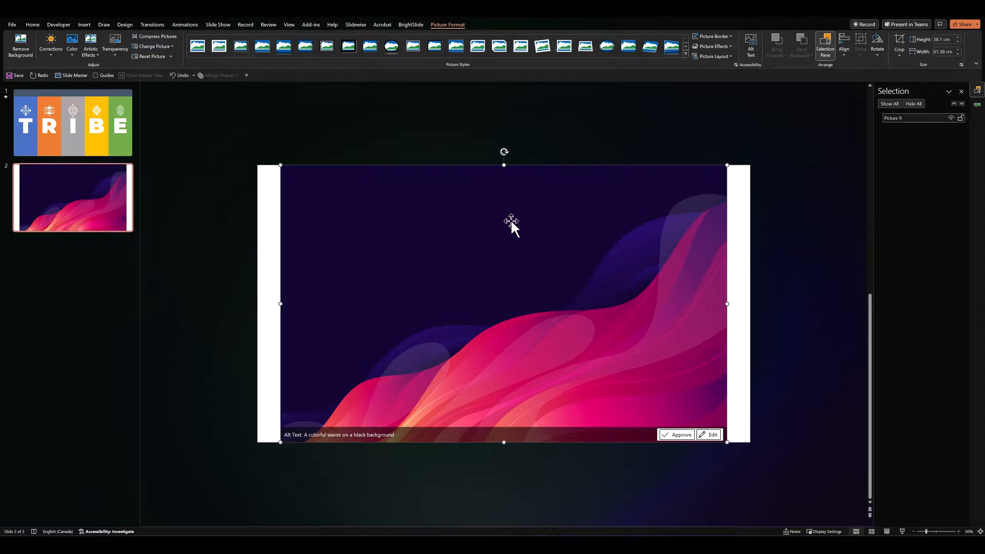
Crop the wave picture on slide 2 to a 16:9 aspect ratio
left_click(899, 53)
mouse_move(904, 91)
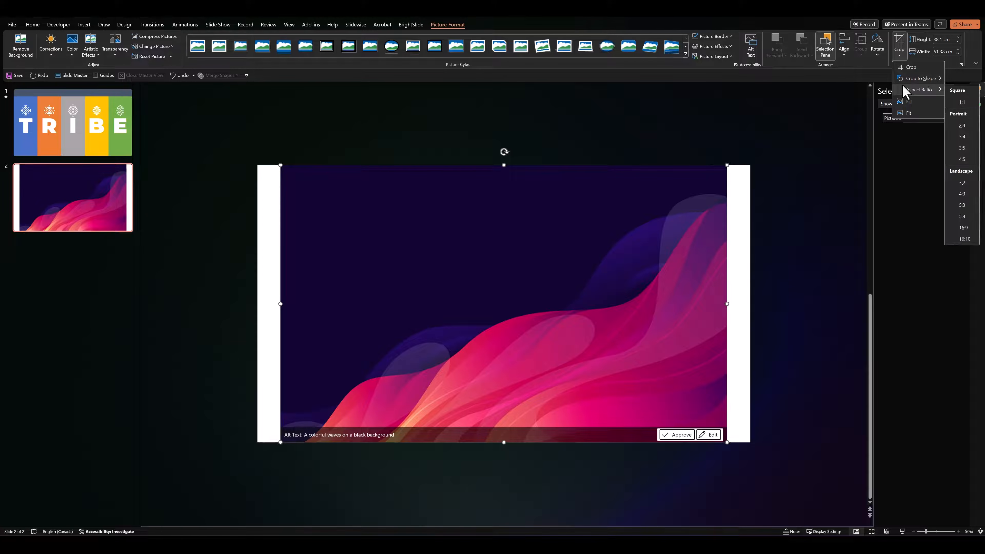
left_click(963, 227)
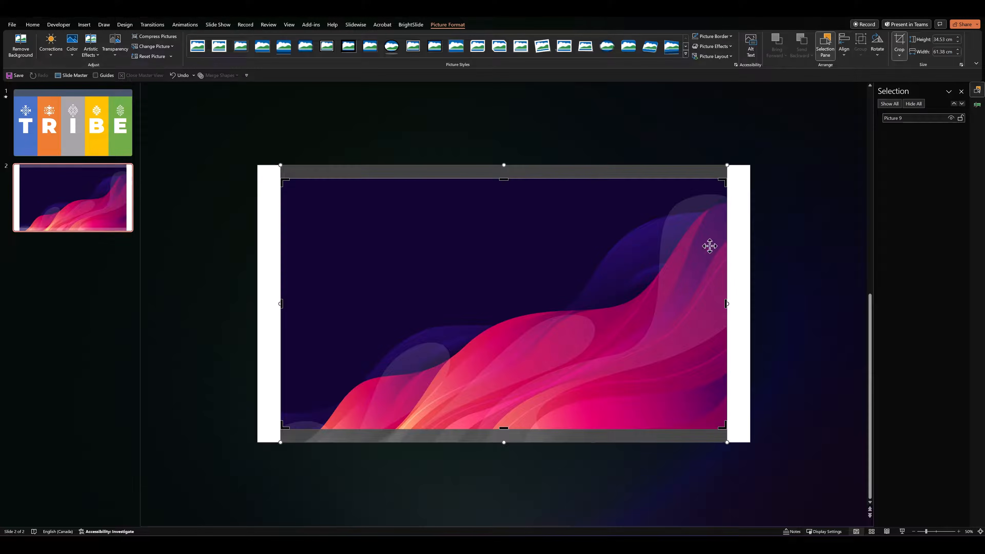
left_click(744, 273)
left_click(447, 250)
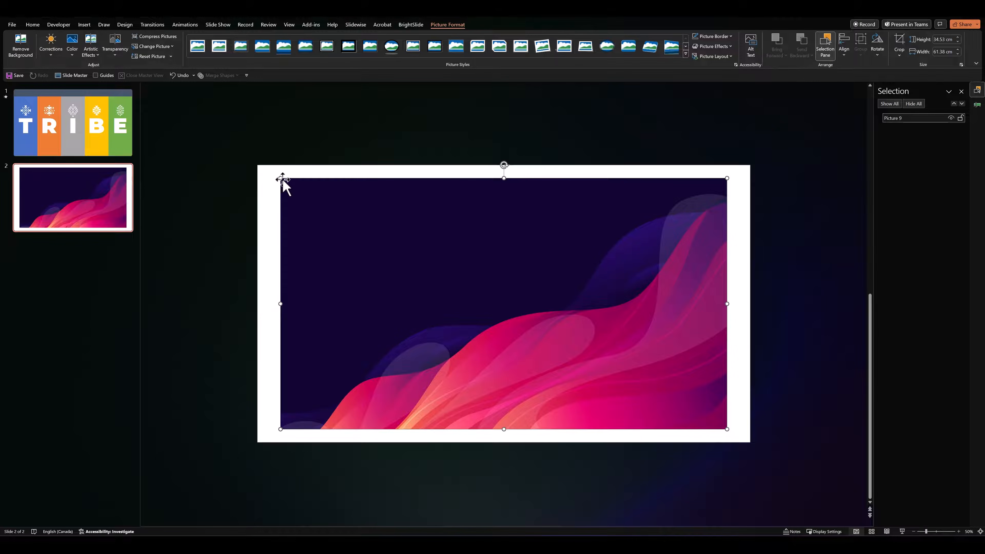
Enlarge the cropped wave picture from its centre so it covers the whole slide
left_click_drag(279, 178, 257, 166)
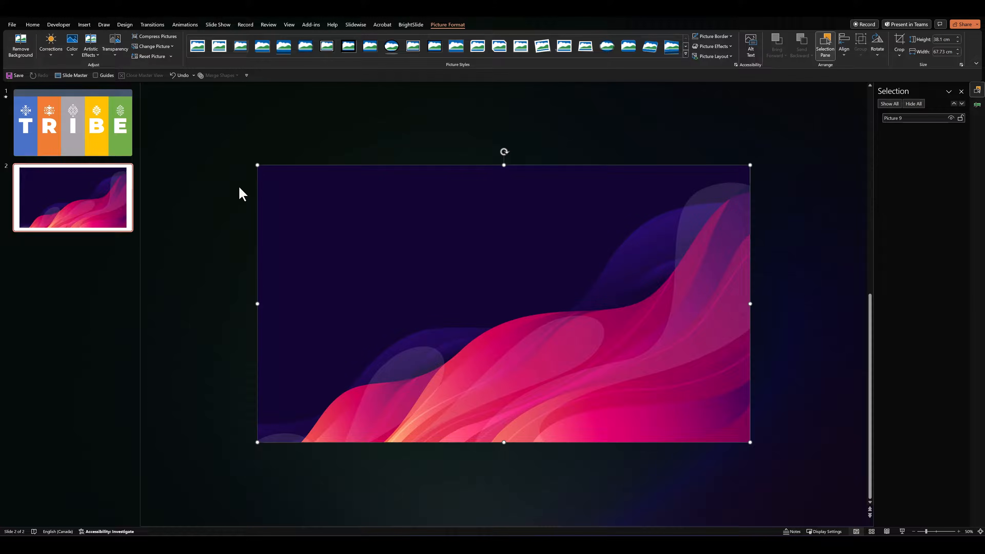
left_click(238, 186)
left_click(291, 208)
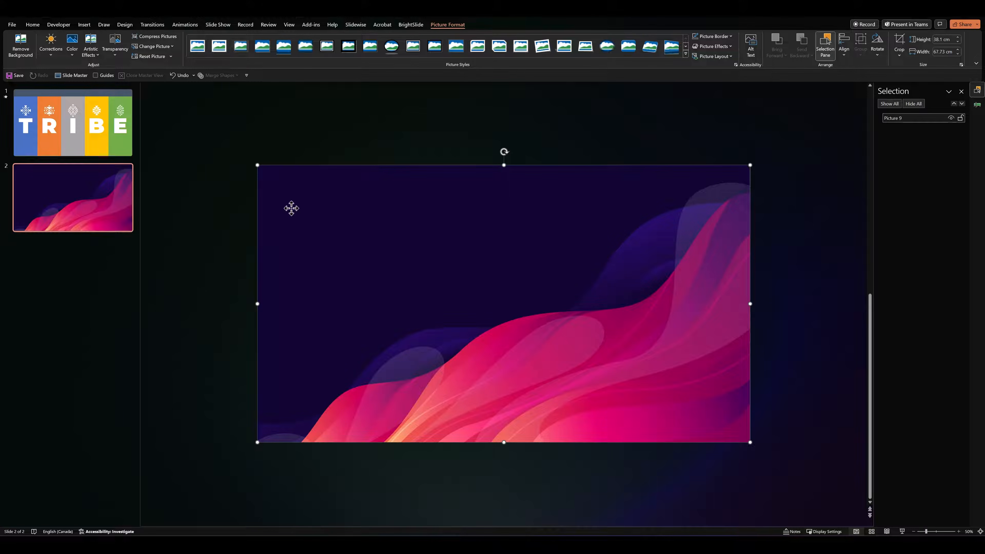
Fill the blue T column on slide 1 with the copied wave picture using a picture fill
left_click(96, 150)
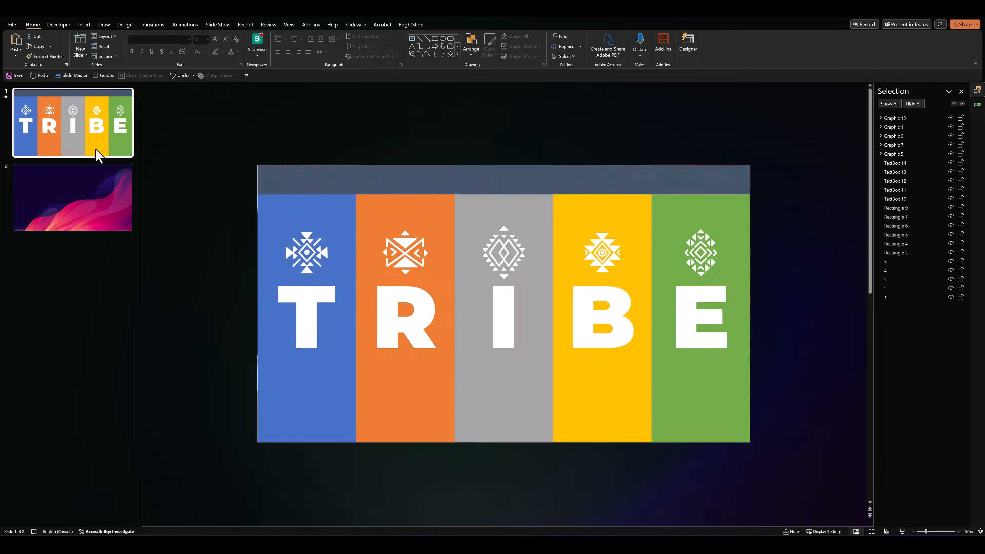
left_click(258, 248)
right_click(261, 243)
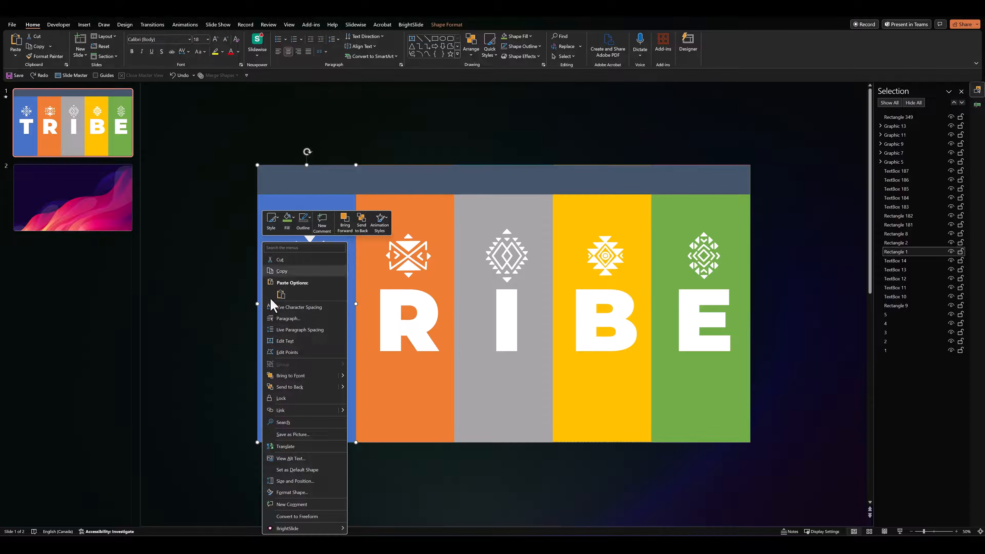
left_click(309, 498)
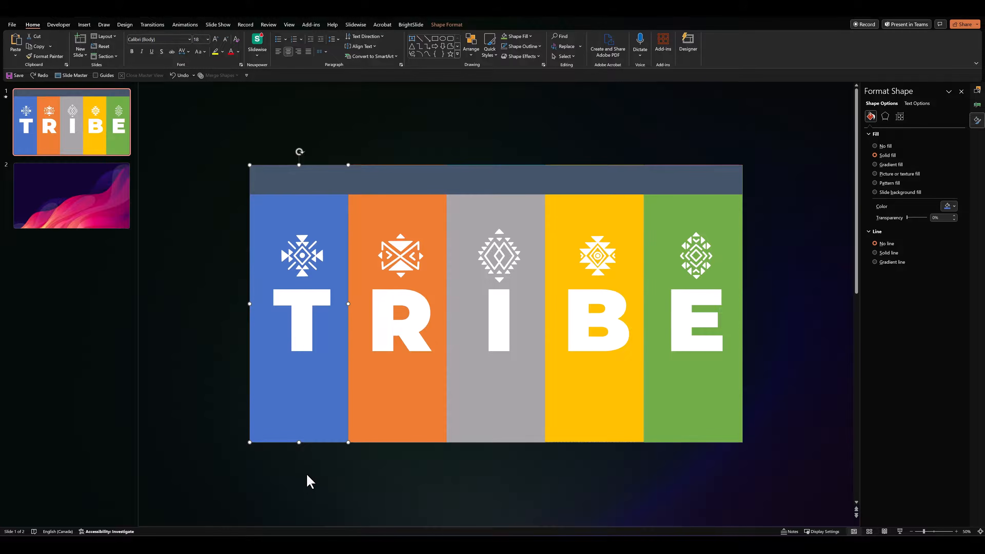
left_click(876, 174)
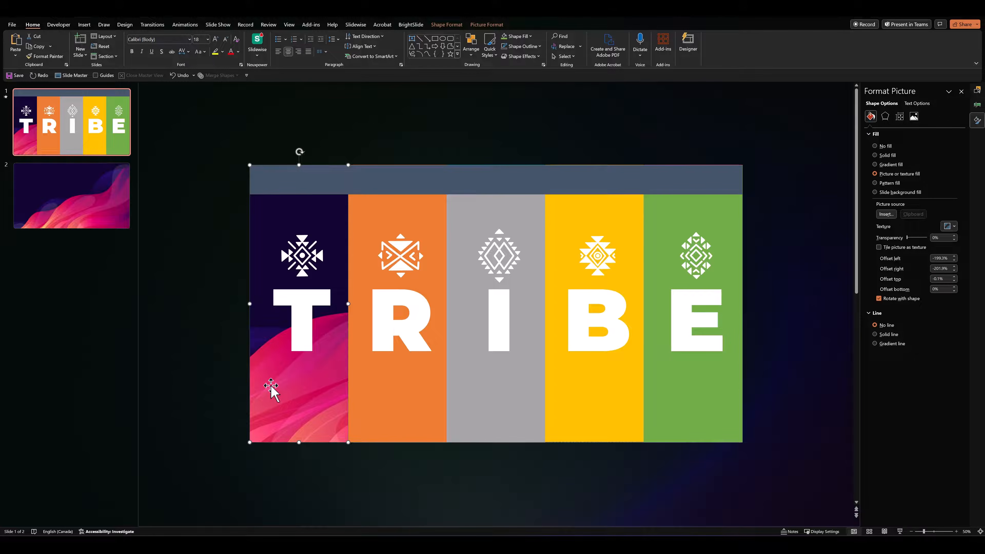
Shift the picture inside the T column's crop so the full picture lines up with the slide edges
left_click(479, 26)
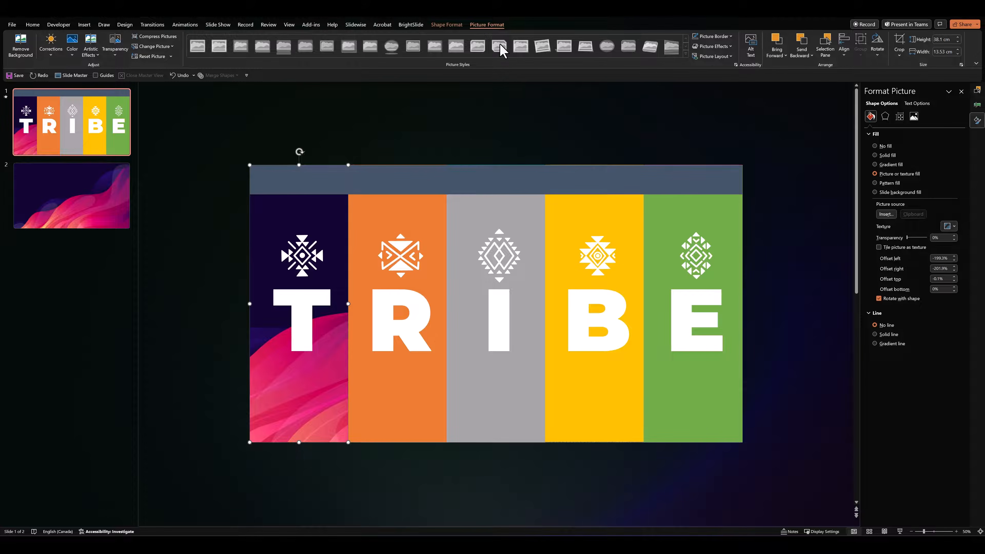
left_click(899, 42)
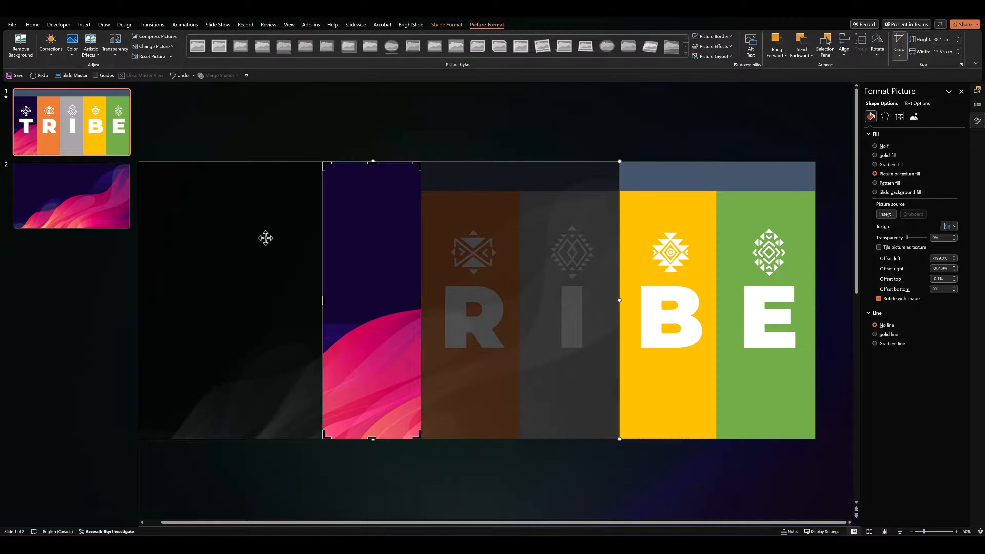
left_click_drag(190, 258, 313, 258)
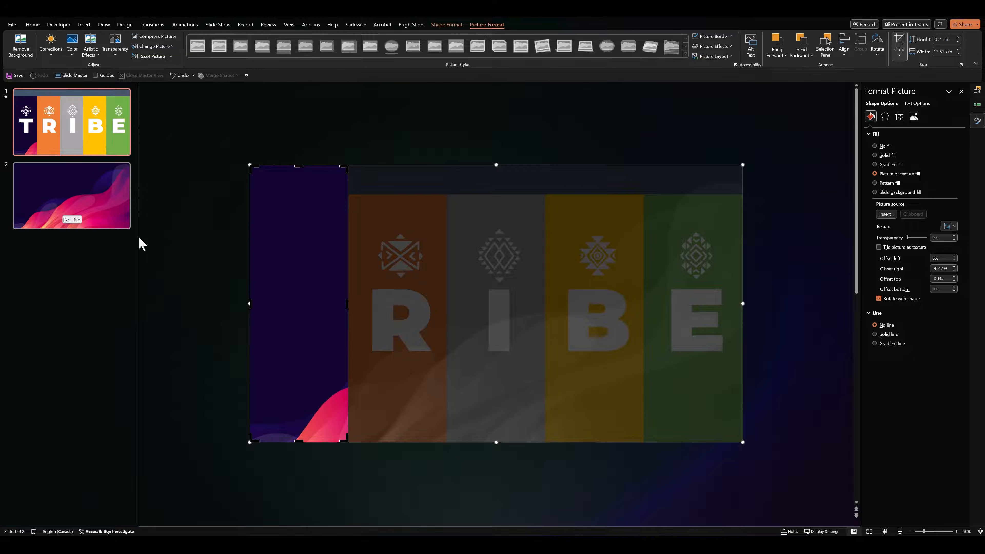
left_click(211, 307)
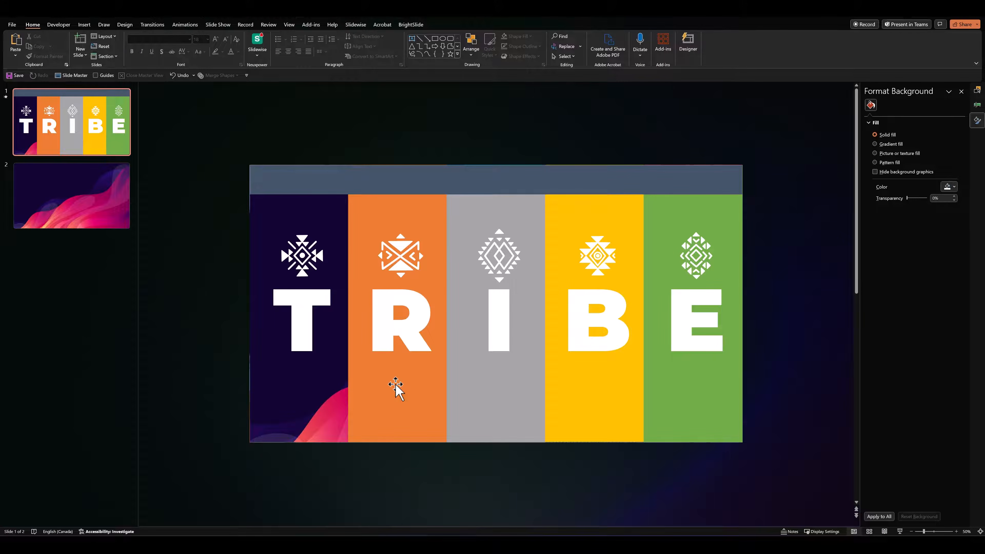
Give the orange R column the wave picture fill and shift its crop so the picture spans the slide
left_click(416, 396)
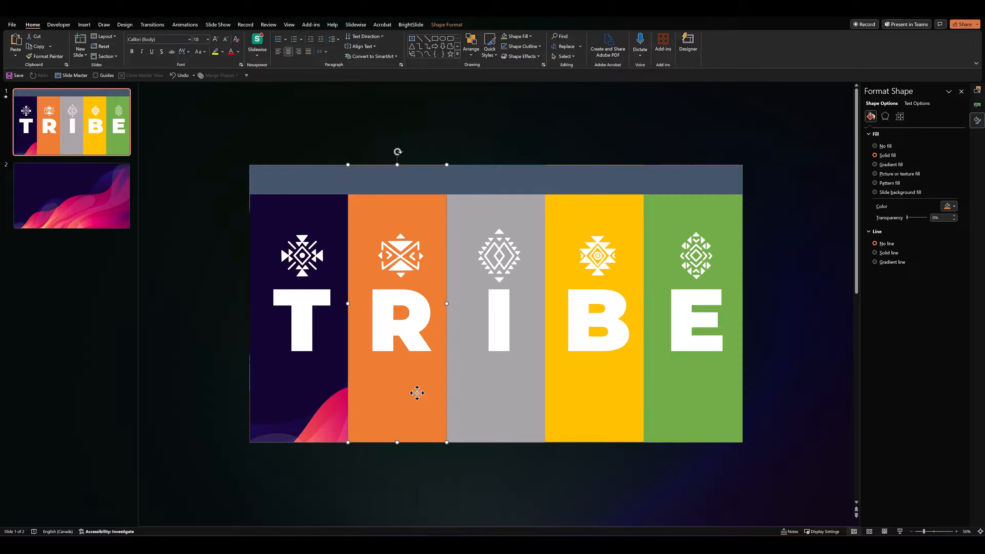
left_click(888, 173)
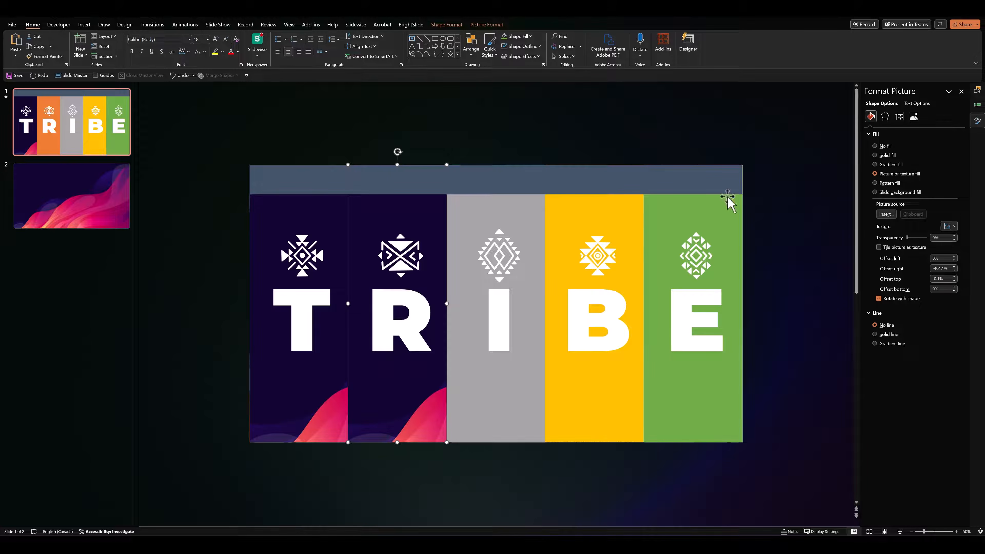
left_click(490, 25)
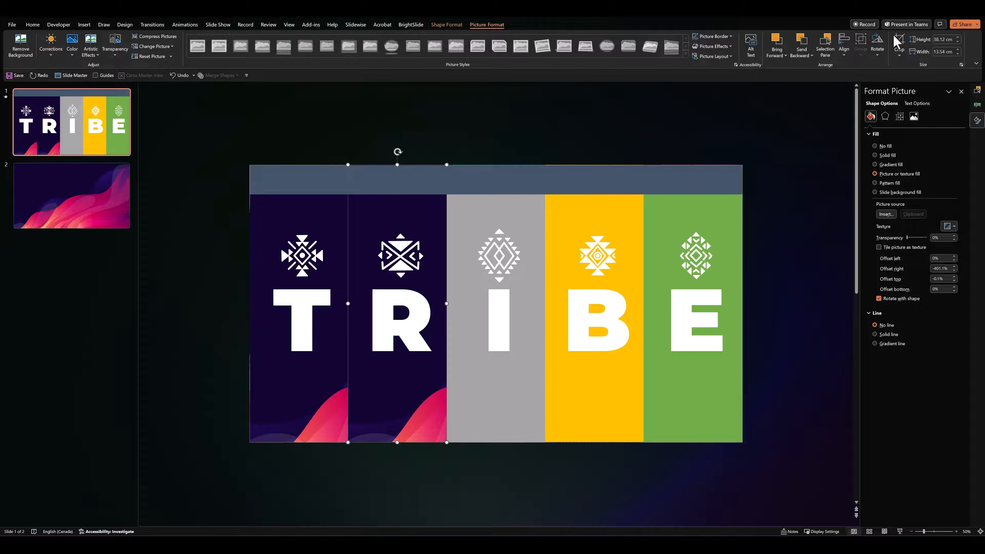
left_click(900, 43)
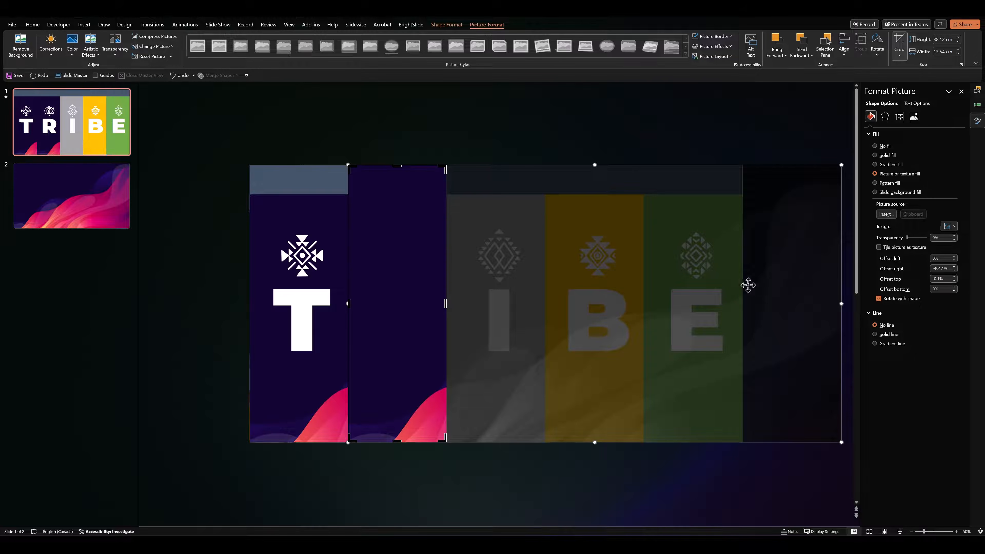
left_click_drag(794, 288, 698, 296)
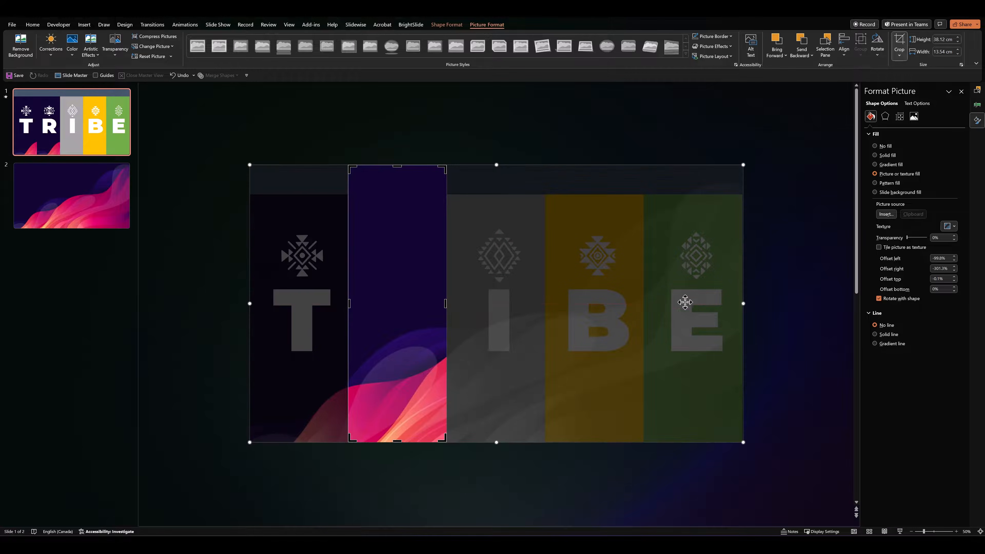
left_click(191, 371)
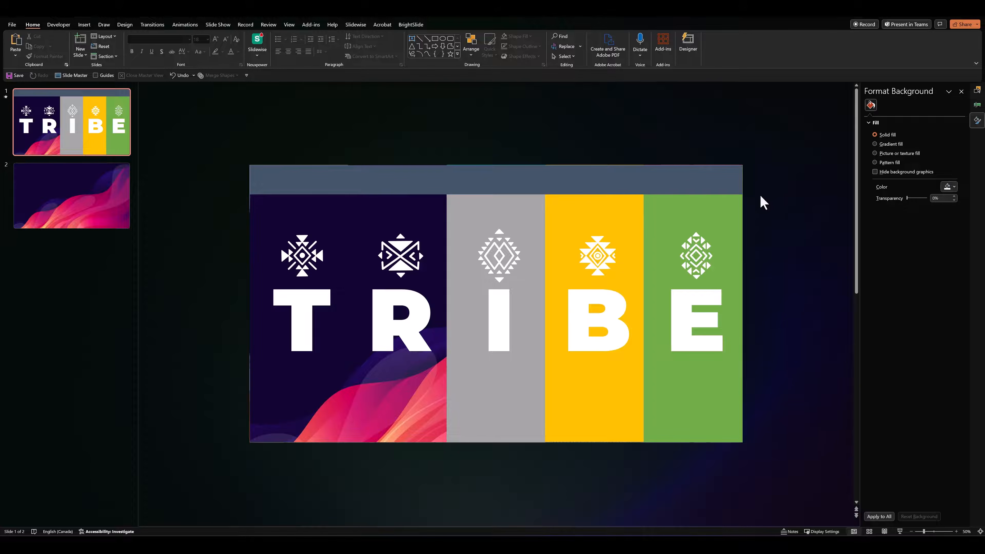
Fill the grey I column with the wave picture and fine-tune its crop position to continue the neighbouring column
left_click(505, 380)
left_click(880, 175)
left_click(490, 26)
left_click(900, 42)
left_click_drag(793, 247, 694, 252)
left_click(621, 456)
left_click(508, 392)
left_click(899, 42)
left_click_drag(260, 314, 265, 315)
left_click(158, 350)
Fill the yellow B column with the wave picture and shift its crop to match the slide edges
left_click(597, 382)
left_click(889, 175)
left_click(488, 25)
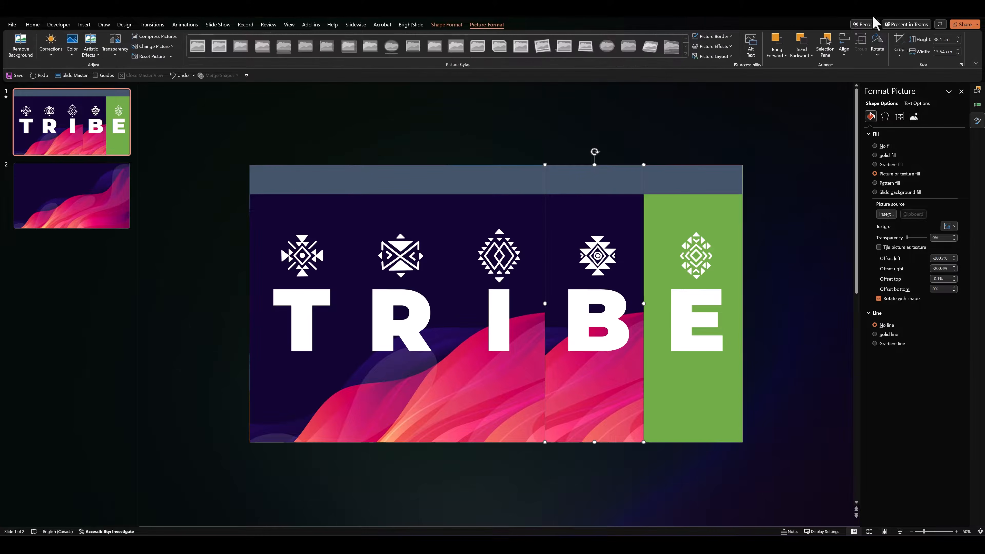
left_click(900, 42)
left_click_drag(798, 249, 700, 250)
left_click(798, 290)
Fill the green E column with the wave picture and move its crop to complete the continuous background
left_click(694, 388)
left_click(875, 173)
left_click(487, 24)
left_click(899, 42)
left_click_drag(816, 244, 729, 264)
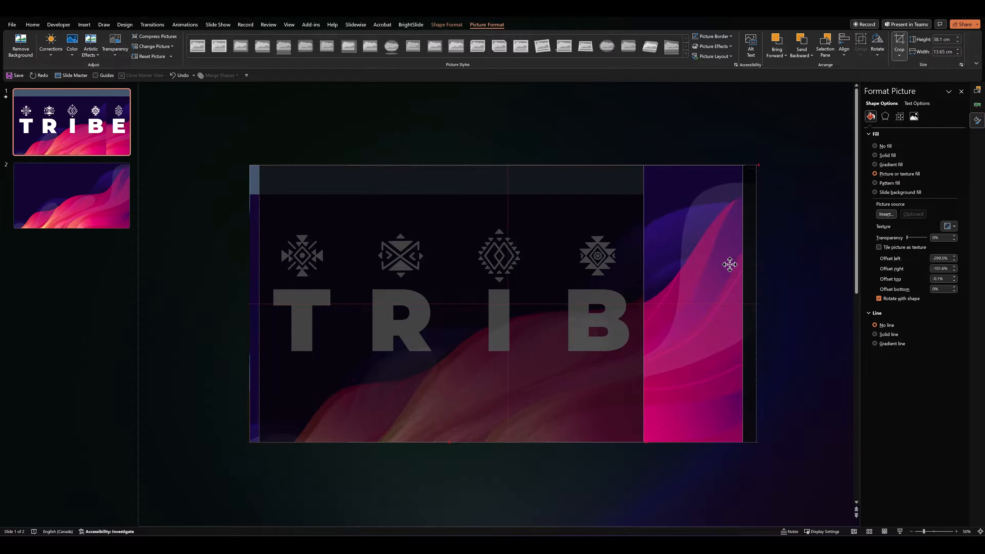
left_click(781, 288)
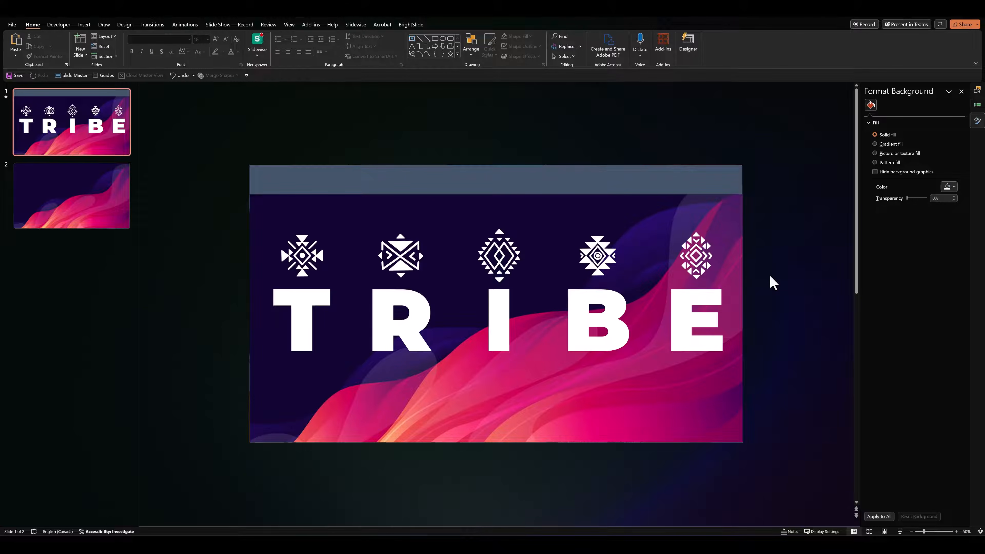
Fill the header bar with the wave picture and resize the picture within the crop to cover the whole slide
left_click(322, 186)
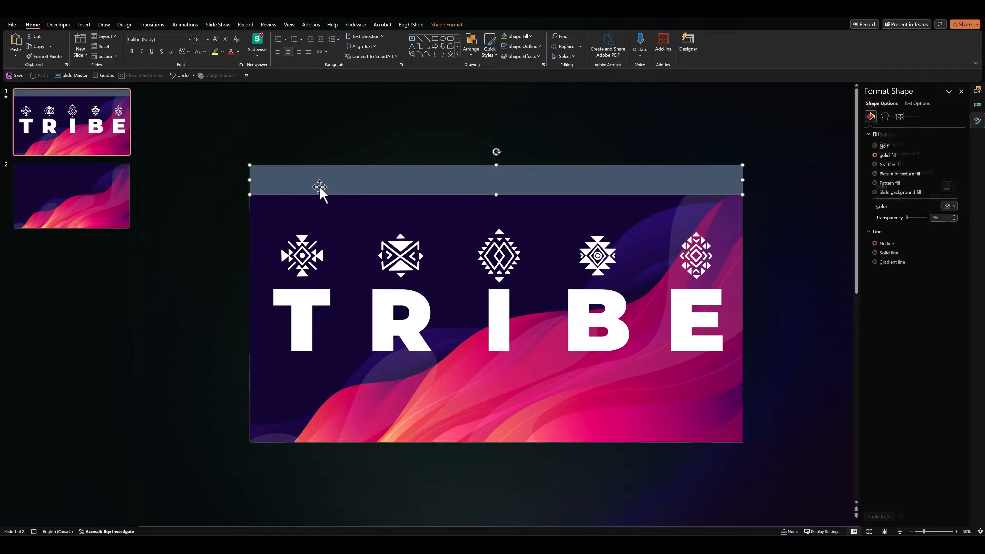
left_click(875, 173)
left_click(487, 25)
left_click(899, 39)
scroll(339, 209, "down", 4)
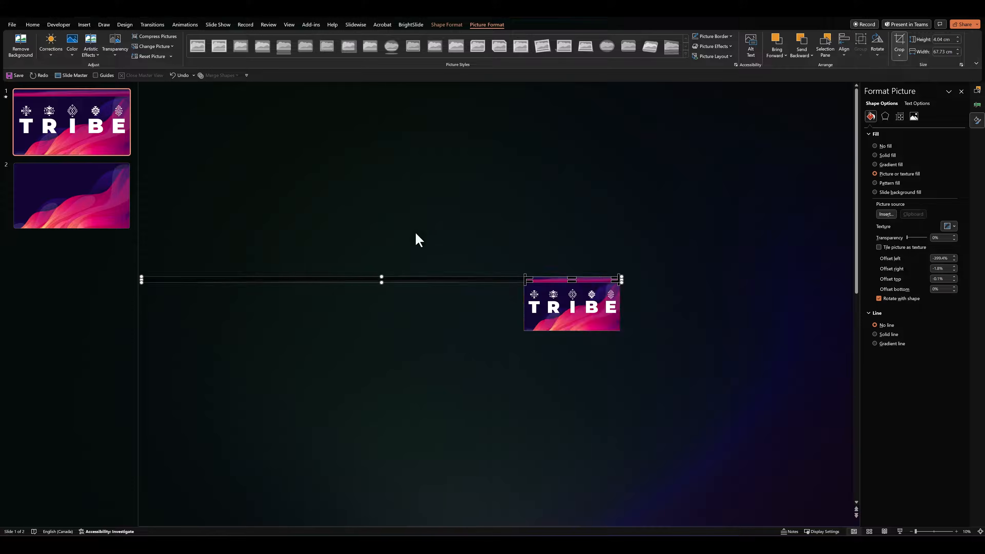
left_click_drag(381, 283, 391, 332)
left_click_drag(142, 304, 448, 297)
scroll(241, 235, "up", 4)
left_click(230, 231)
Adjust the header bar's picture crop to end at the slide edge and preview the slide in the slide show
left_click(484, 174)
left_click(895, 47)
left_click_drag(751, 303, 743, 304)
left_click(766, 287)
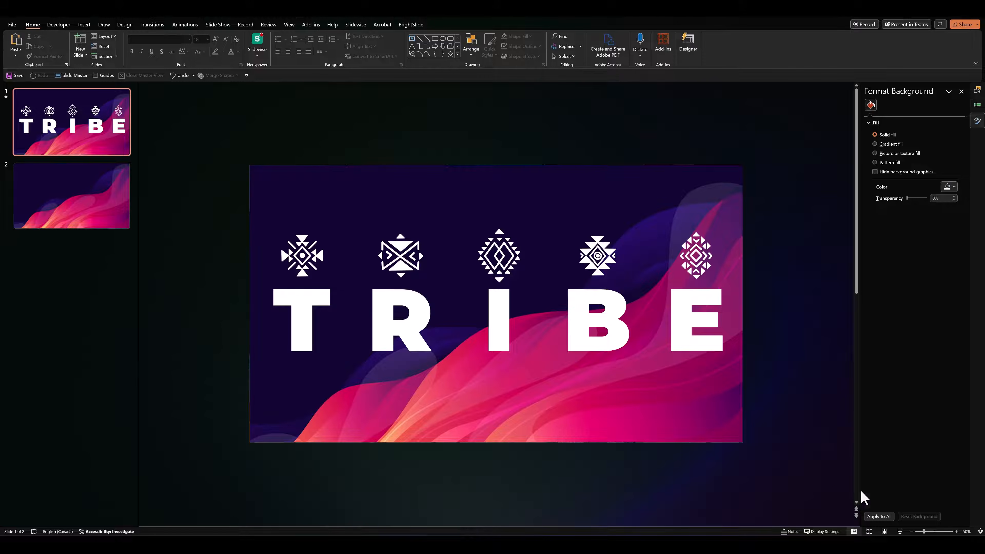
left_click(900, 532)
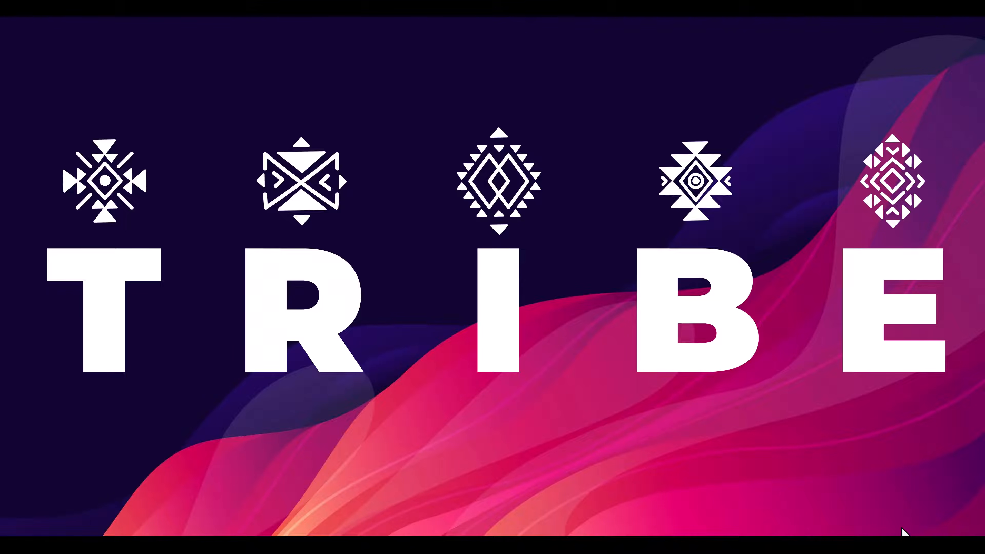
key("Escape")
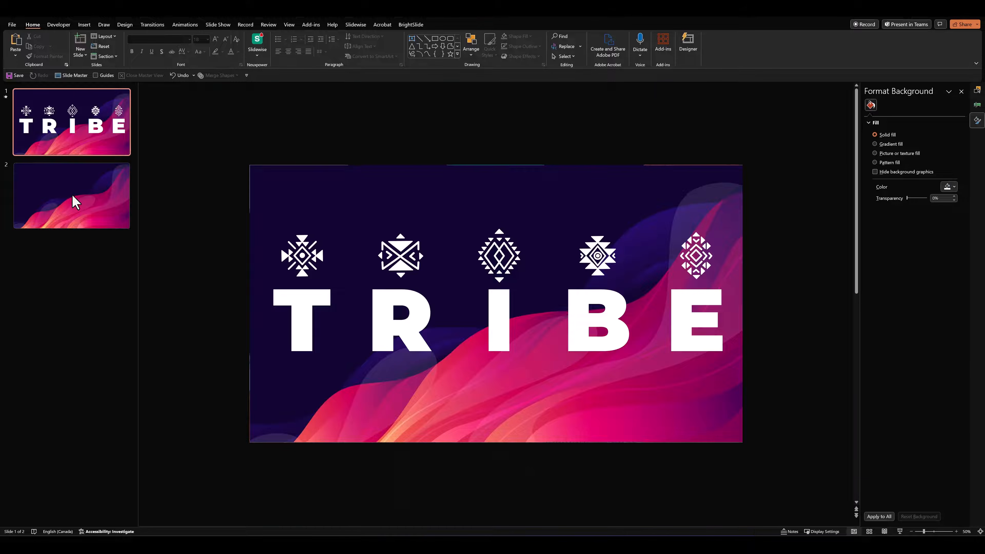
Delete slide 2 with the wave picture and add a new blank slide after the TRIBE slide
left_click(70, 204)
key("ctrl+z")
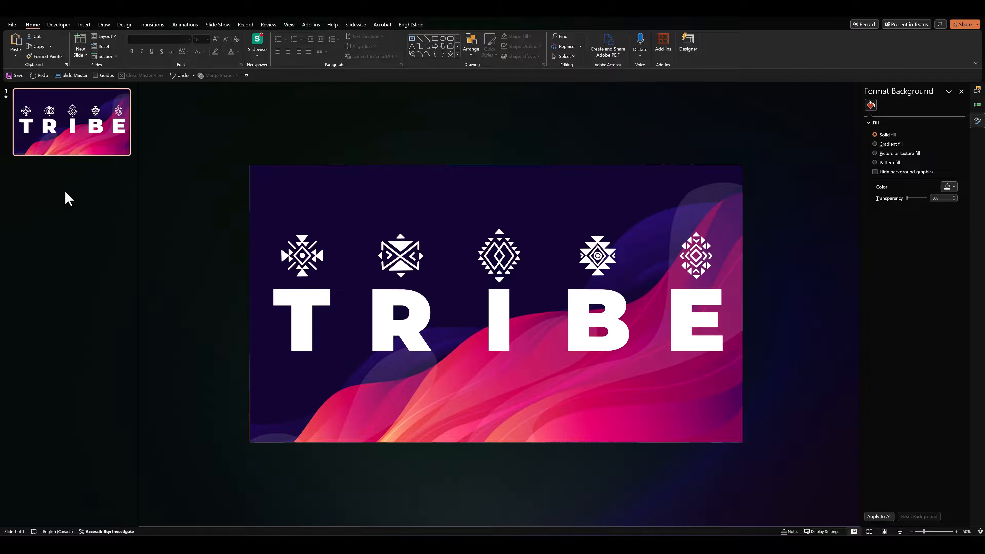
right_click(67, 198)
left_click(90, 222)
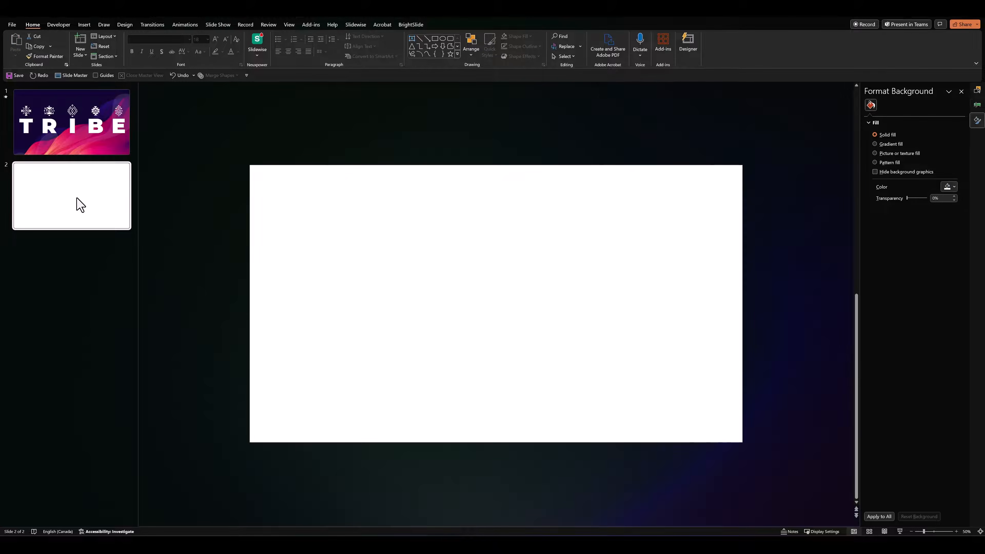
Paste copies of the blank slide until five blank slides follow the TRIBE slide, and return to slide 1
key("ctrl+v")
key("ctrl+v")
key("ctrl+v")
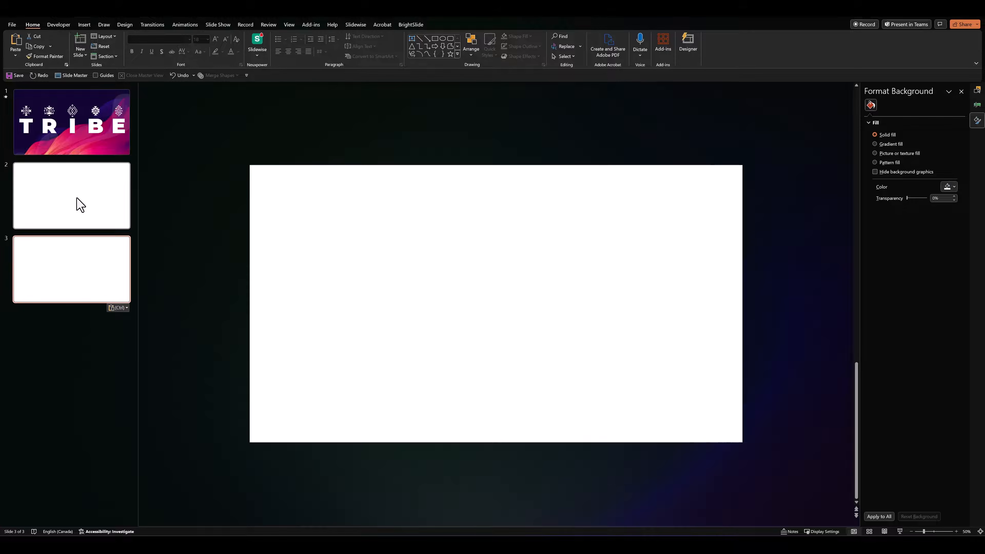
key("ctrl+v")
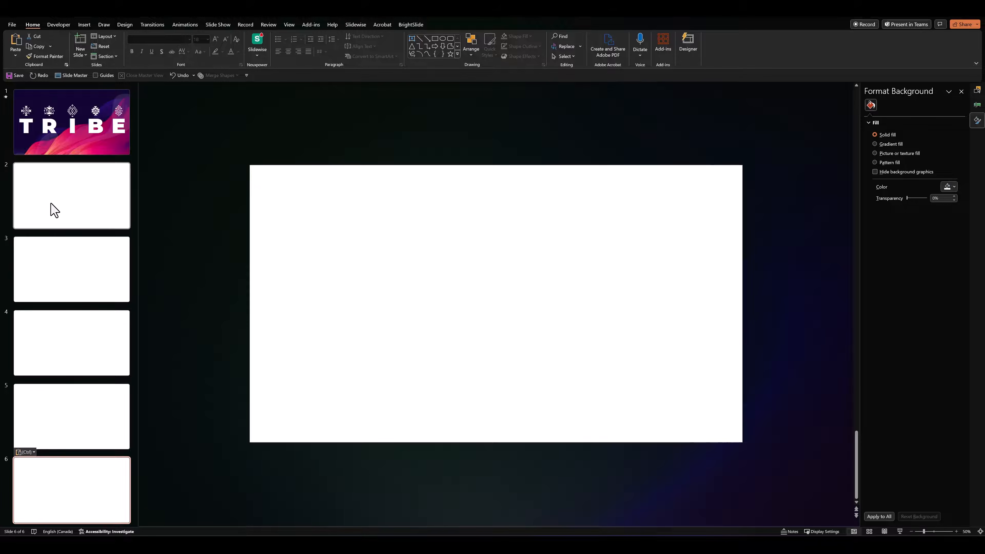
left_click(69, 147)
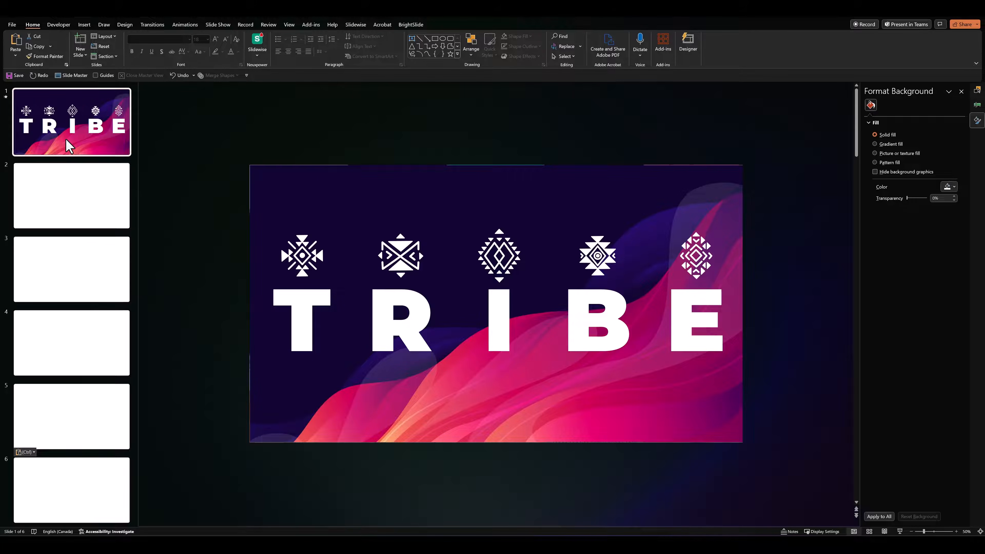
Give the header bar a mouse-over action that hyperlinks to Slide 1
left_click(294, 180)
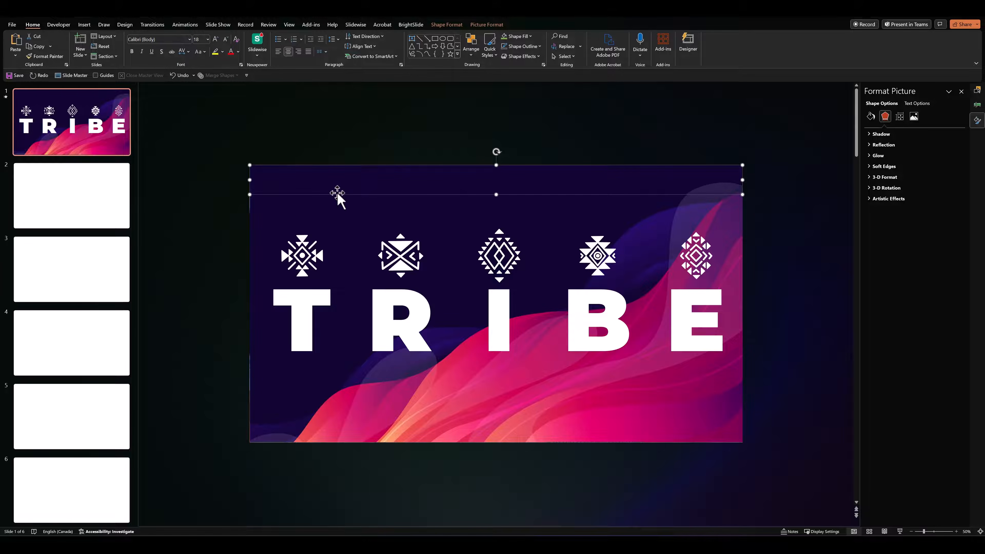
left_click(84, 25)
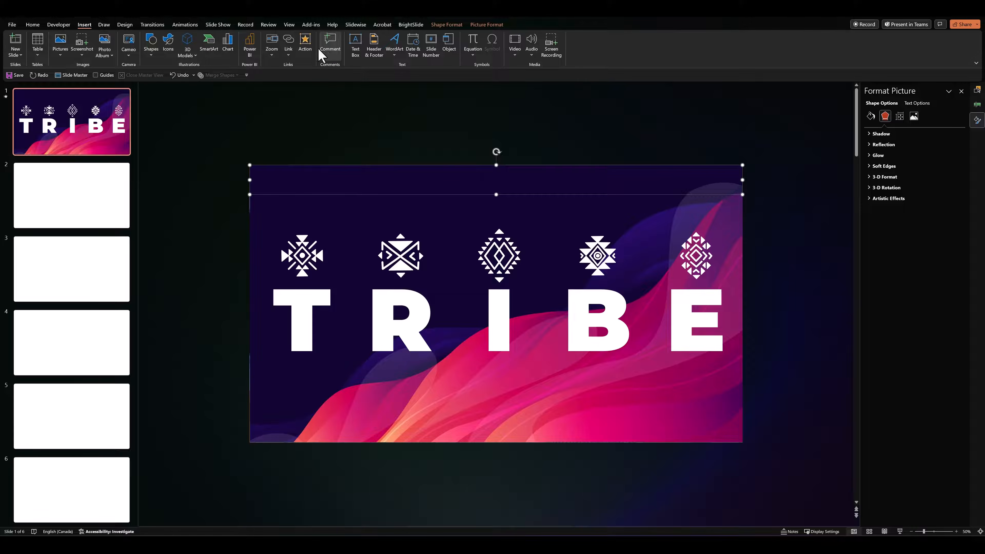
left_click(304, 51)
left_click(465, 206)
left_click(455, 238)
left_click(457, 245)
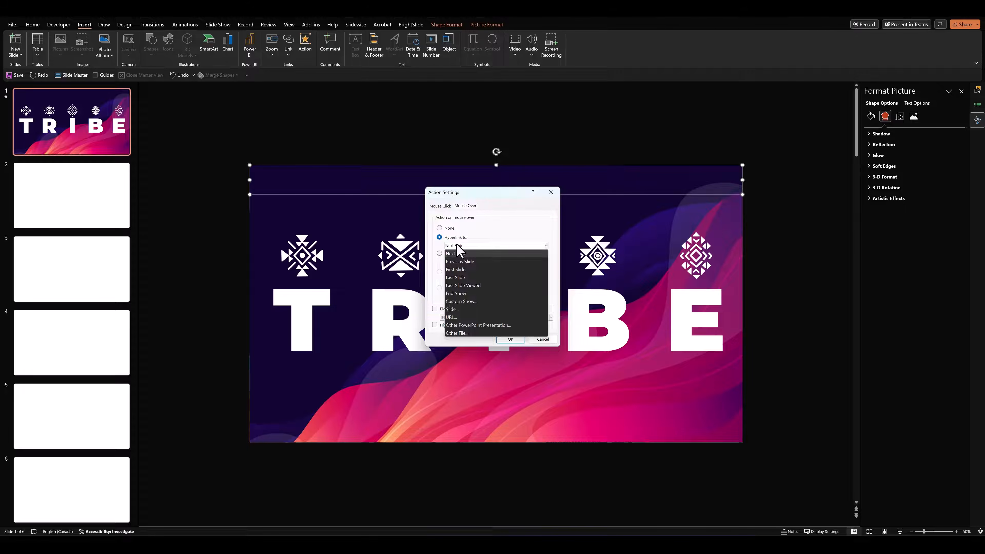
left_click(455, 309)
left_click(412, 233)
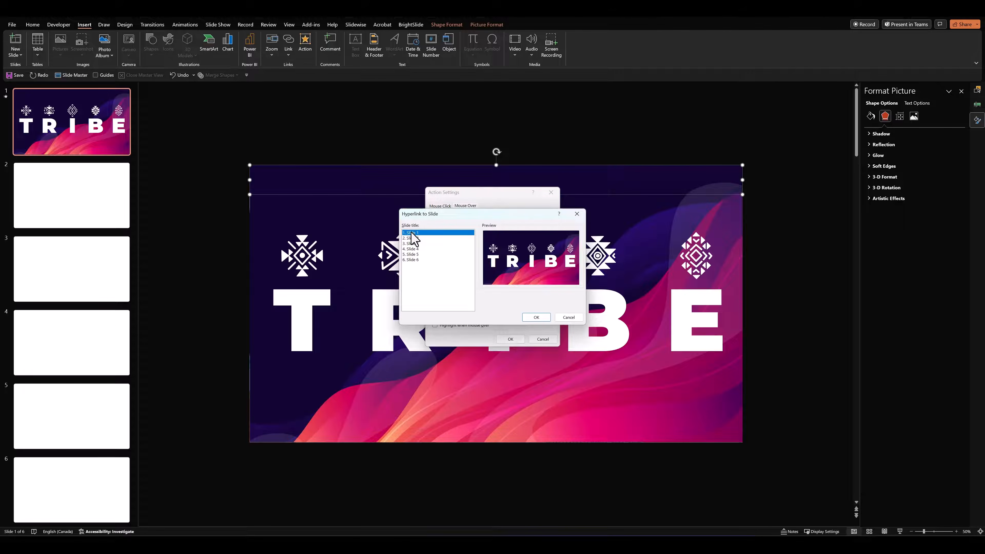
left_click(535, 317)
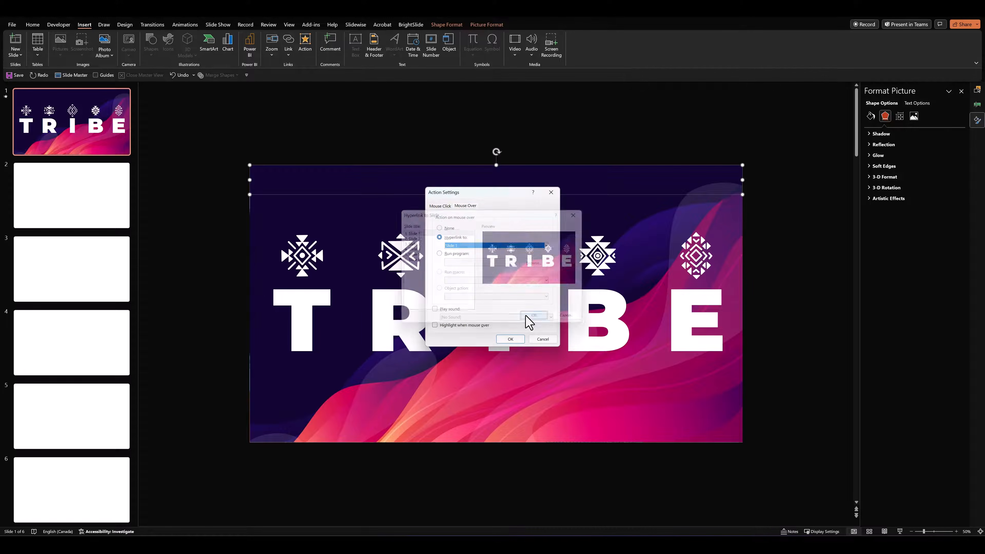
left_click(511, 339)
Give the T column's wave picture a mouse-over action that hyperlinks to Slide 2
left_click(259, 216)
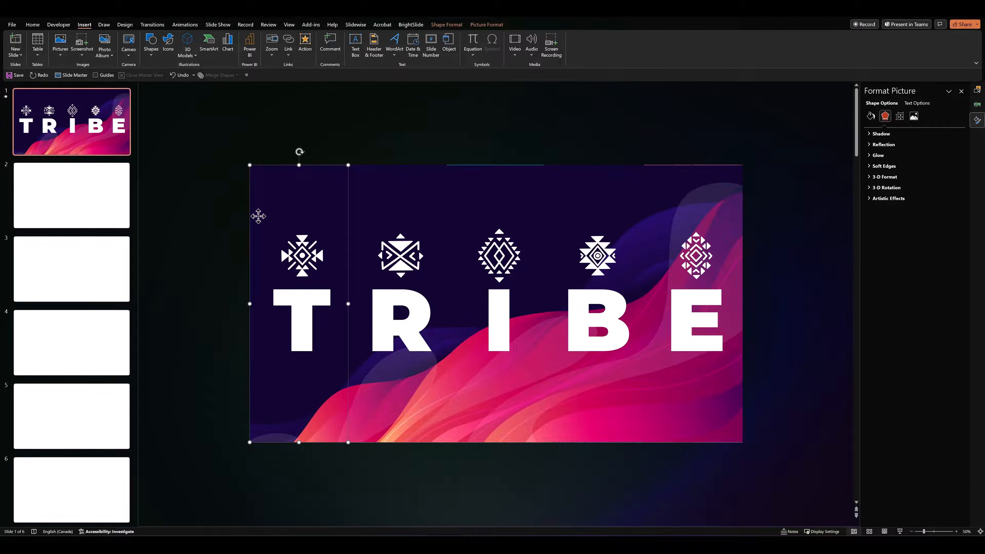
left_click(305, 43)
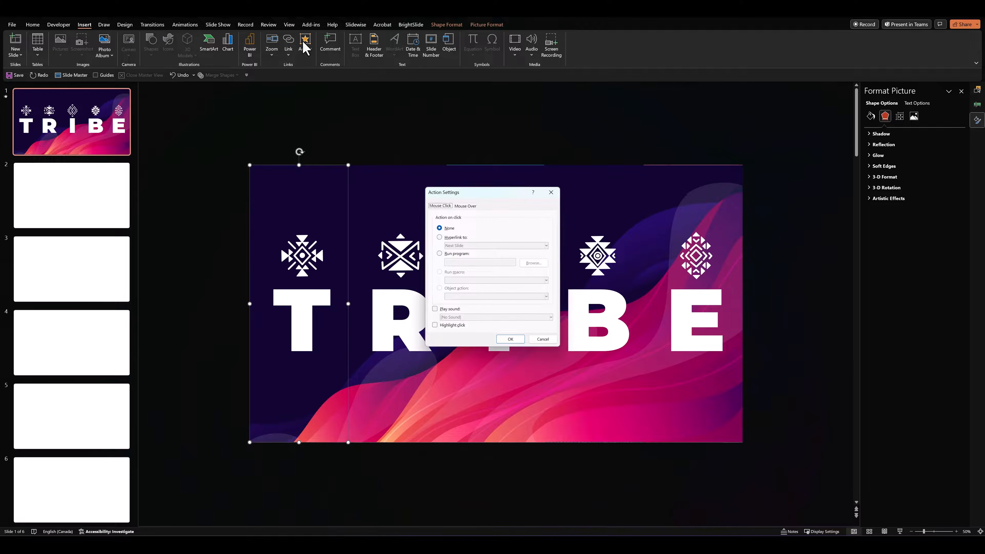
left_click(465, 206)
left_click(456, 238)
left_click(457, 245)
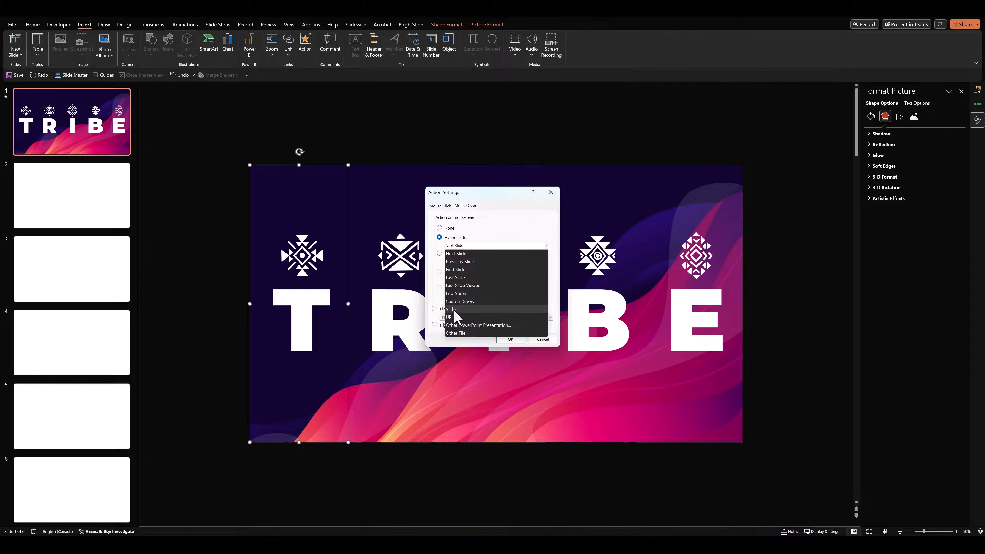
left_click(453, 312)
left_click(417, 238)
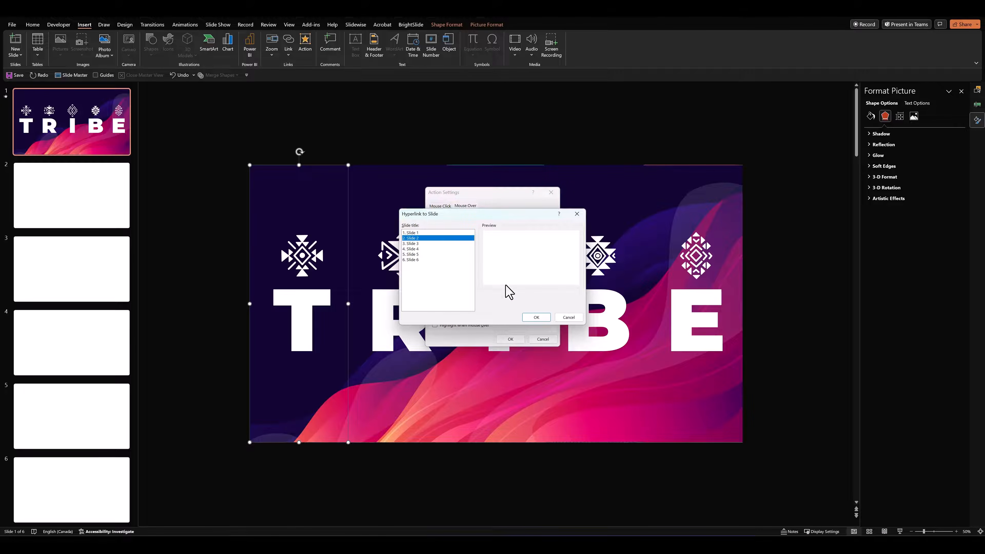
left_click(538, 317)
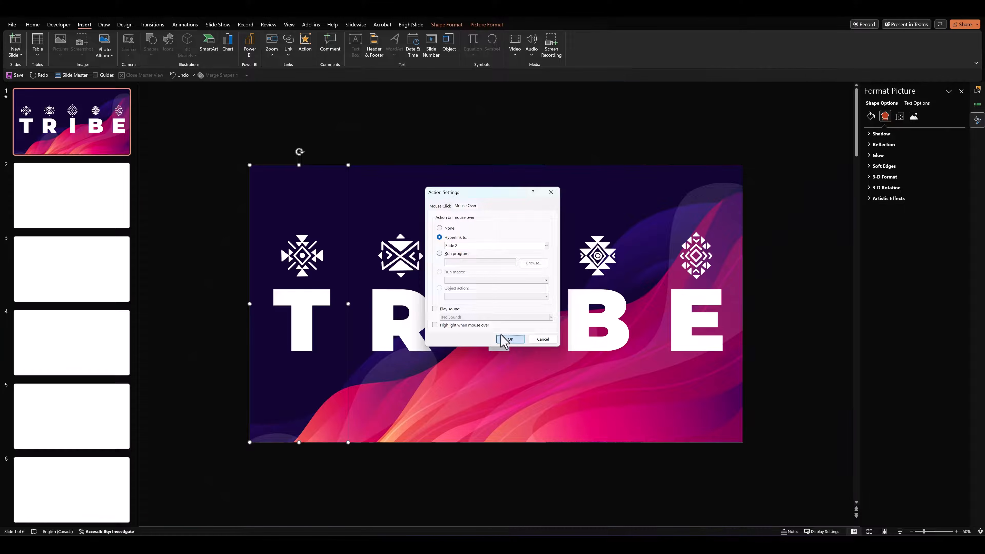
left_click(506, 340)
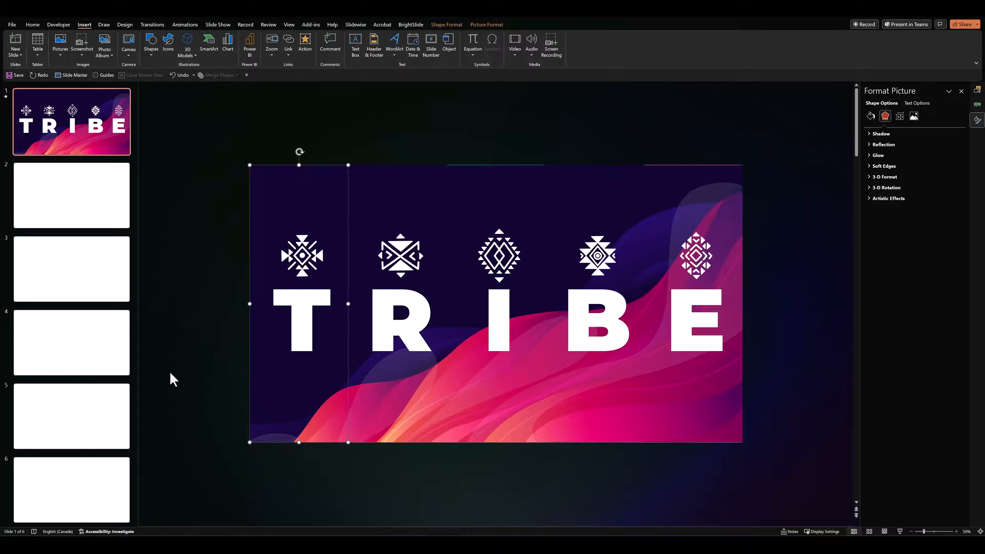
Give the R column's wave picture a mouse-click action that hyperlinks to Slide 3
left_click(377, 389)
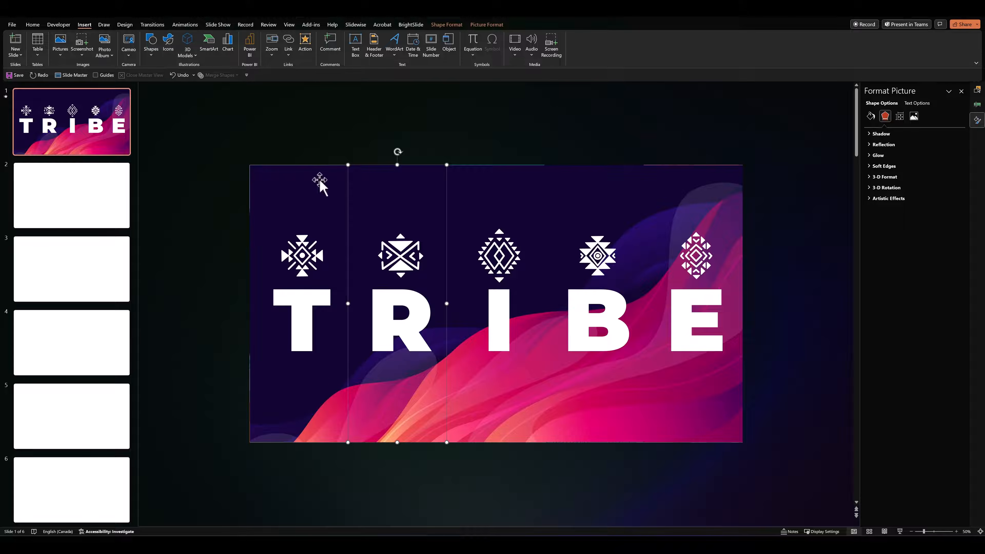
left_click(305, 42)
left_click(452, 238)
left_click(458, 246)
left_click(453, 310)
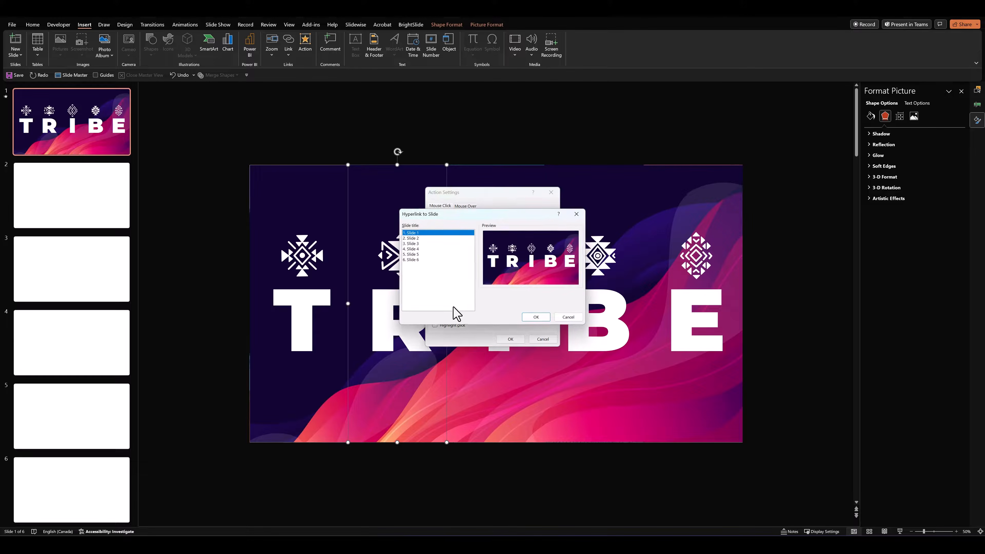
left_click(415, 244)
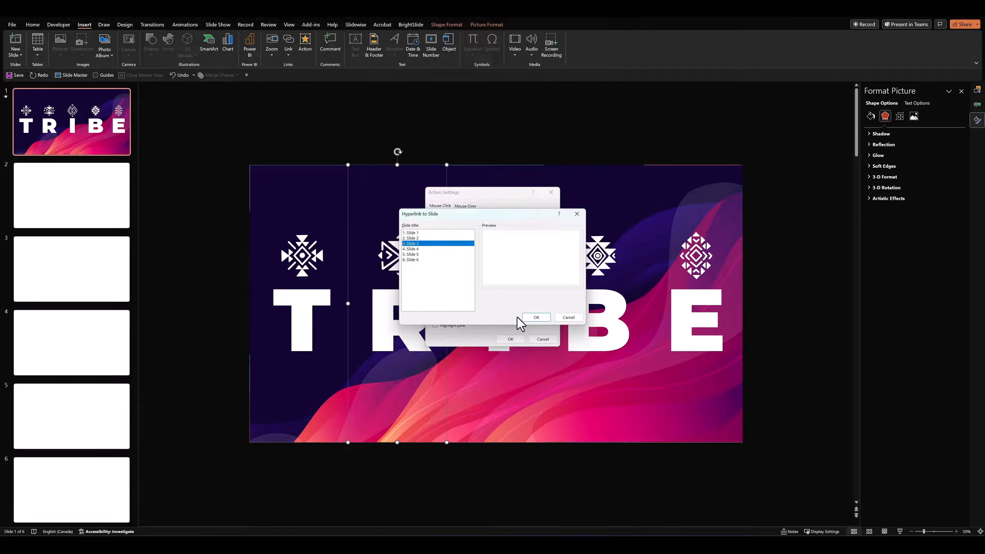
left_click(535, 318)
left_click(510, 339)
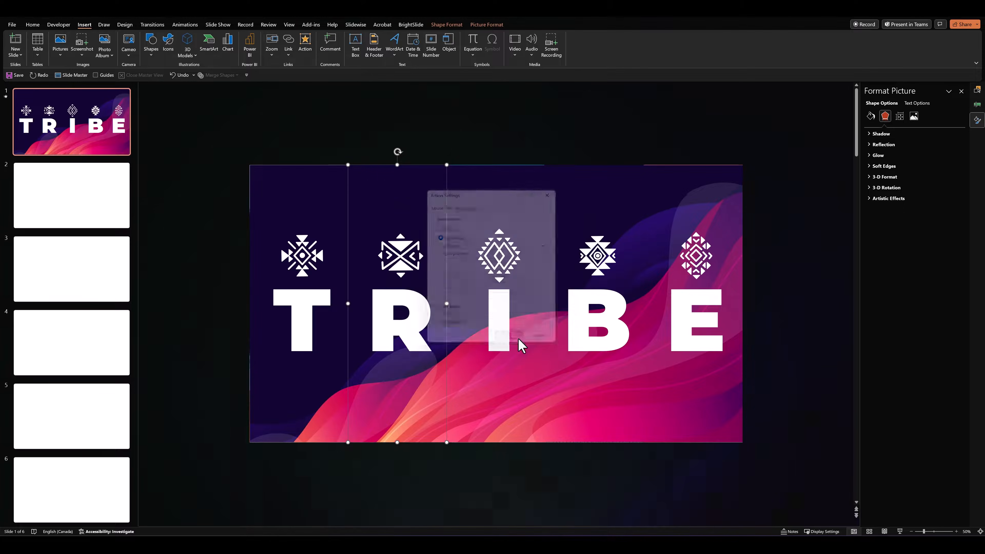
Give the I column's wave picture a mouse-over action that hyperlinks to Slide 4
left_click(488, 397)
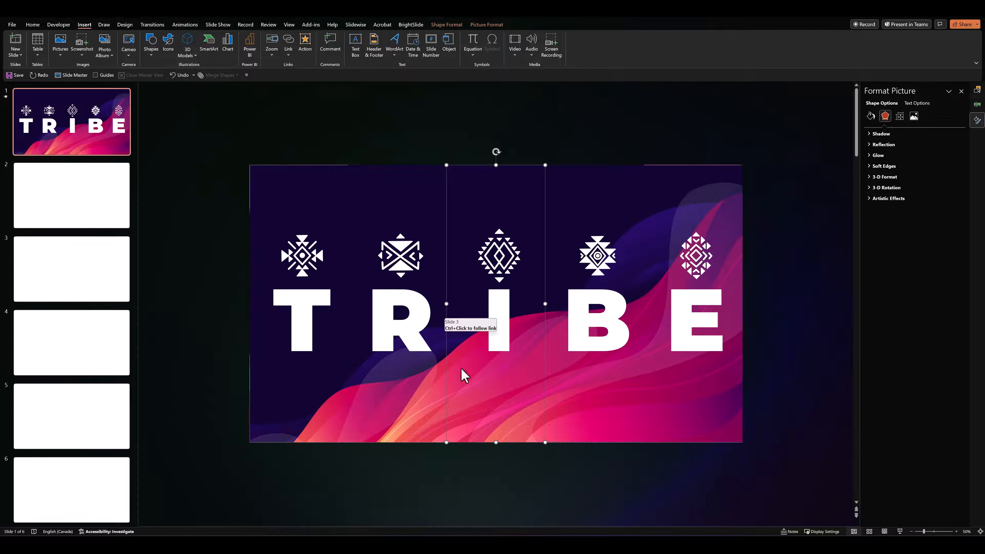
left_click(305, 43)
left_click(465, 206)
left_click(456, 237)
left_click(461, 246)
left_click(451, 310)
left_click(413, 249)
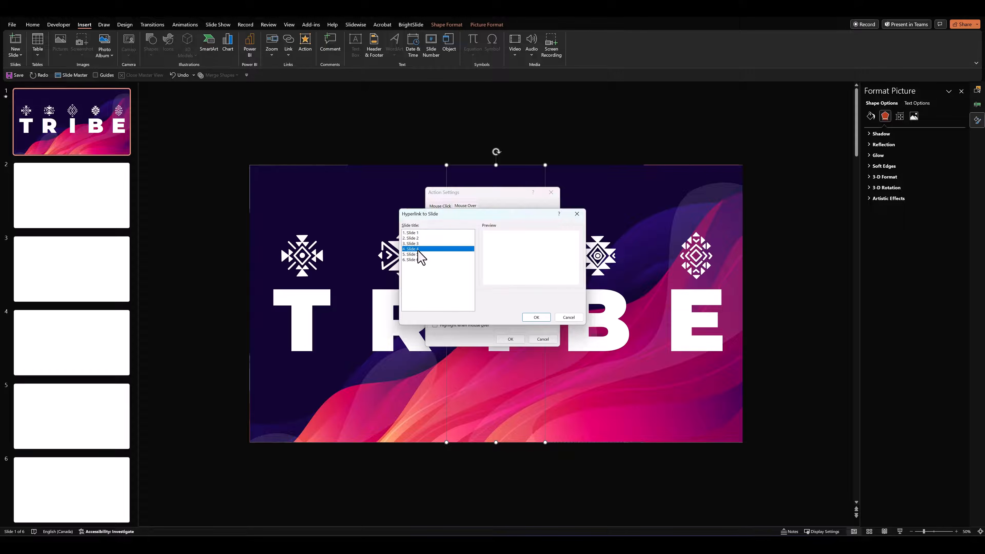
left_click(536, 317)
left_click(511, 339)
Give the B column's wave picture a mouse-over action that hyperlinks to Slide 5
left_click(585, 396)
left_click(306, 43)
left_click(465, 206)
left_click(446, 238)
left_click(461, 246)
left_click(462, 309)
left_click(414, 254)
left_click(537, 317)
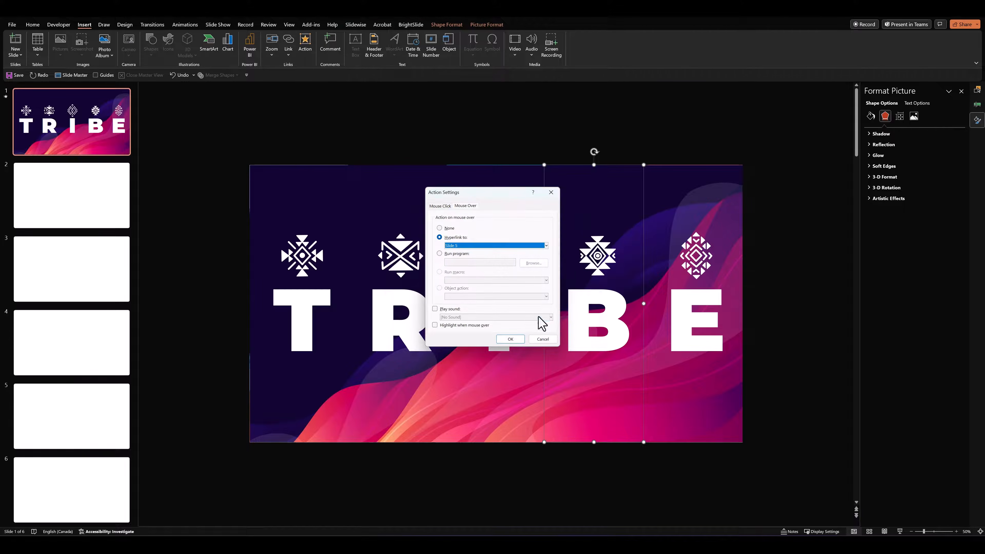
left_click(512, 339)
Give the E column's wave picture a mouse-over action that hyperlinks to Slide 6
left_click(684, 384)
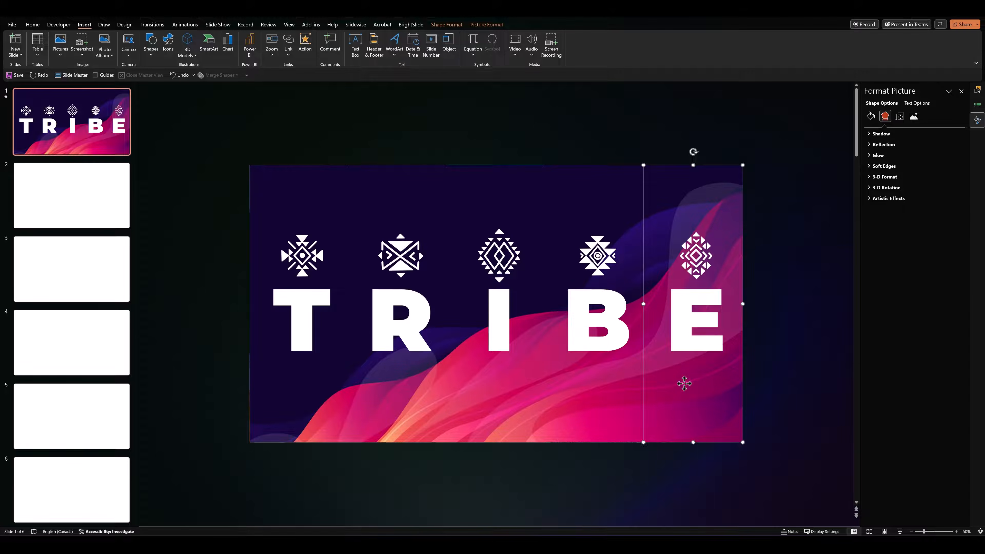
left_click(305, 42)
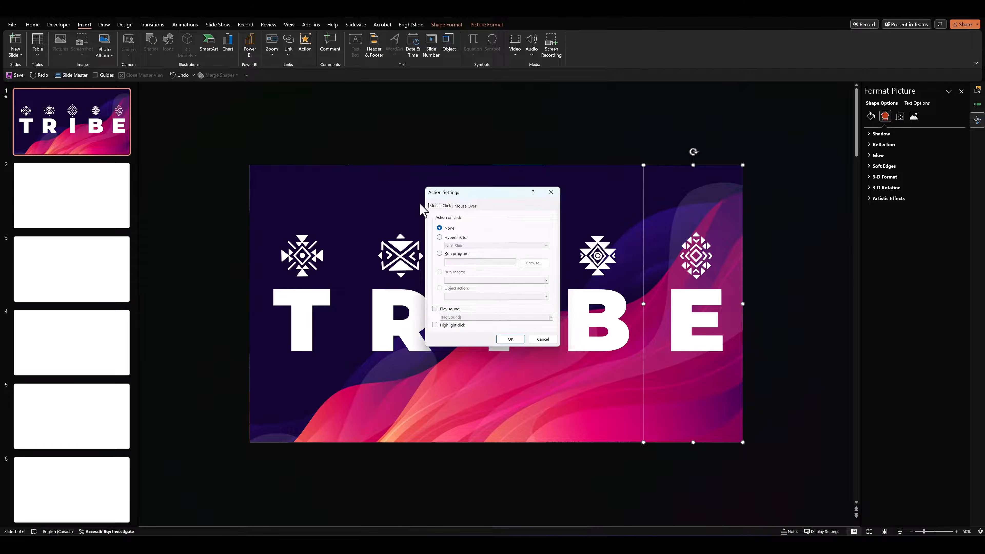
left_click(465, 205)
left_click(440, 237)
left_click(461, 246)
left_click(462, 310)
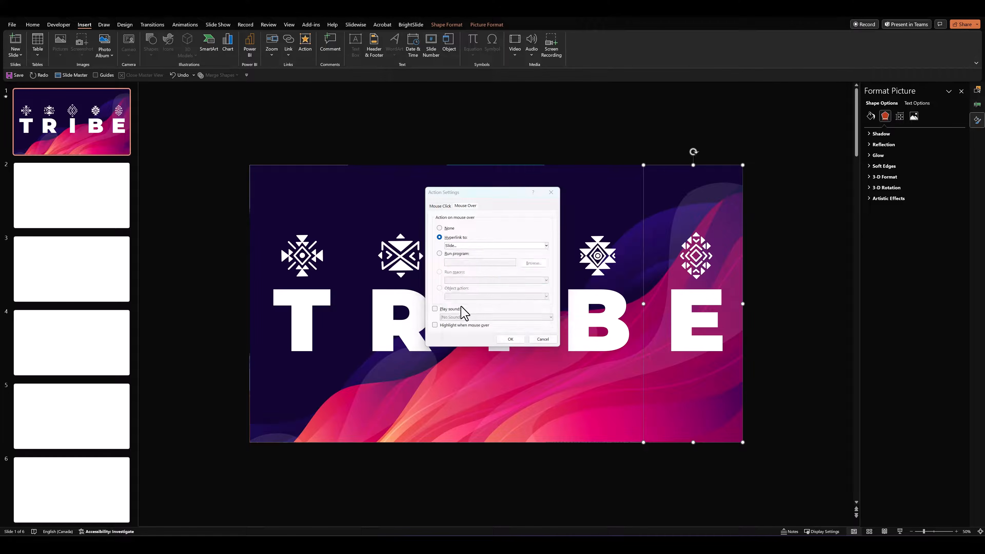
left_click(413, 260)
left_click(535, 317)
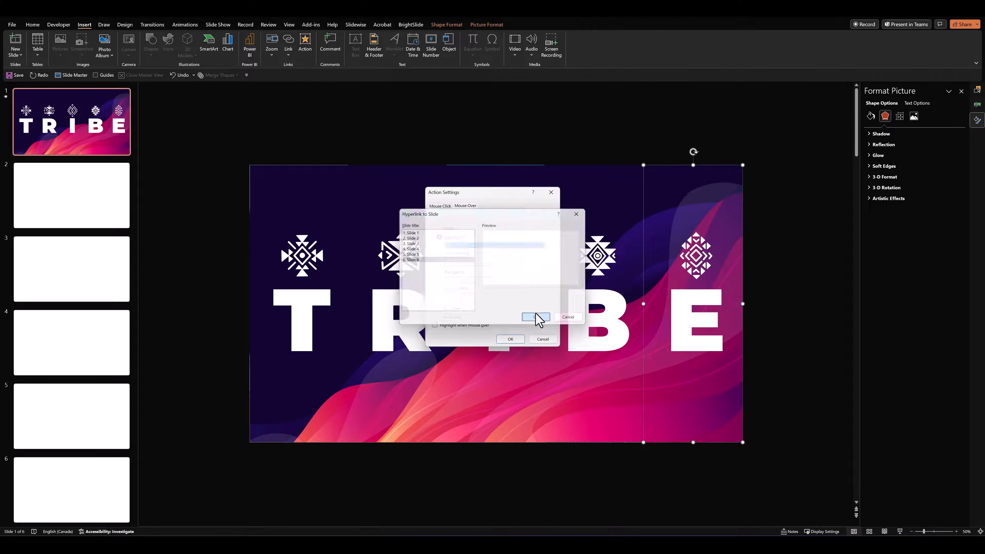
left_click(512, 340)
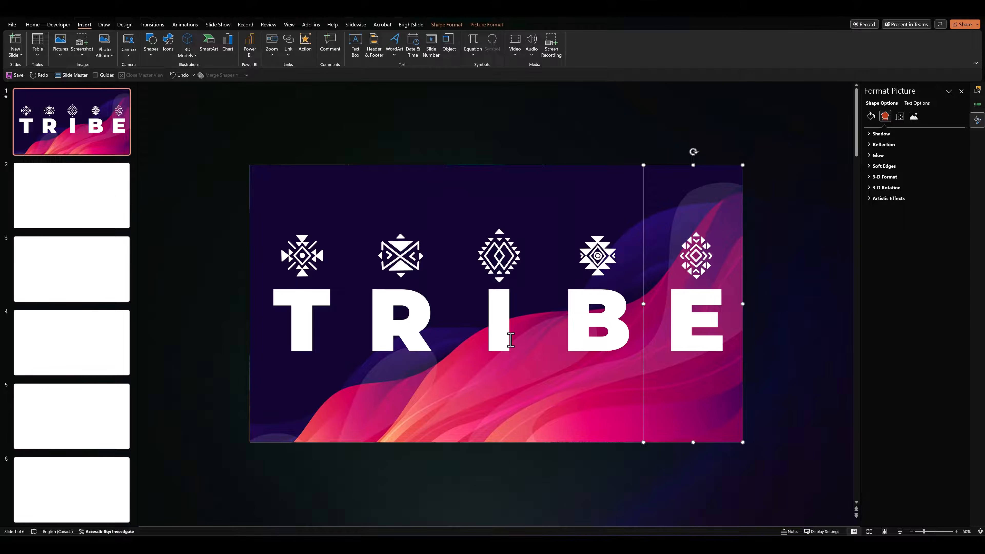
Check the B column's action settings for its slide hyperlink and deselect the column
left_click(578, 404)
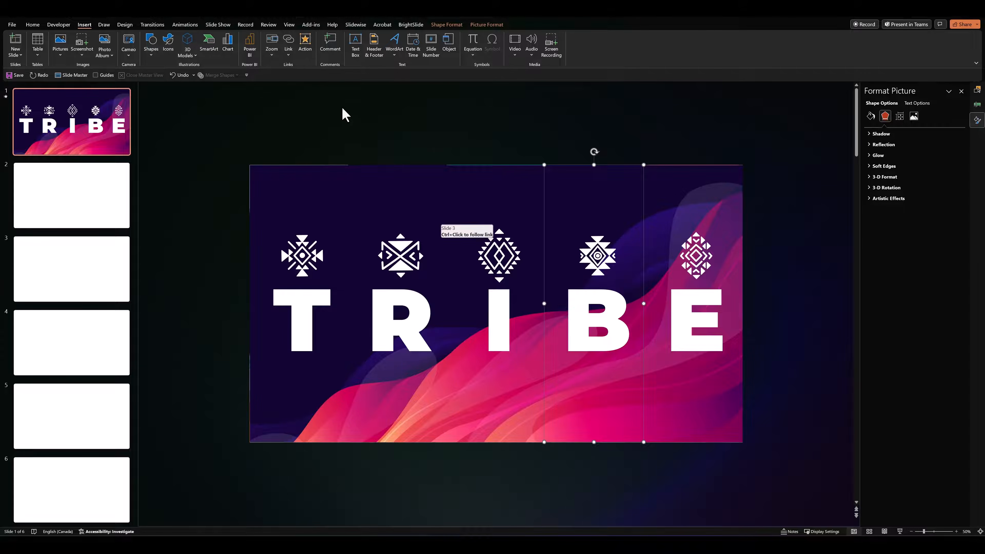
left_click(306, 43)
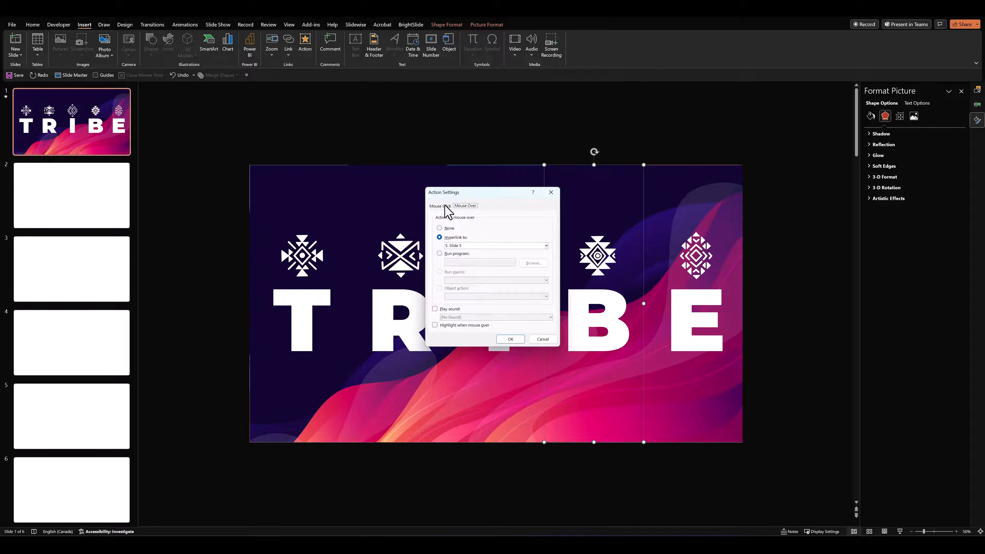
left_click(511, 339)
left_click(755, 350)
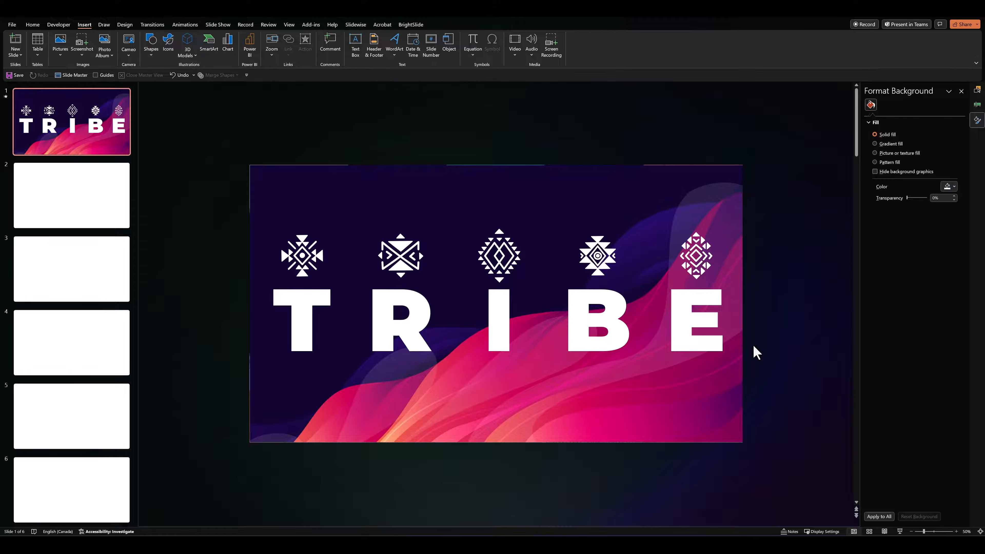
Test the column hyperlinks in the slide show and return to slide 1
left_click(899, 531)
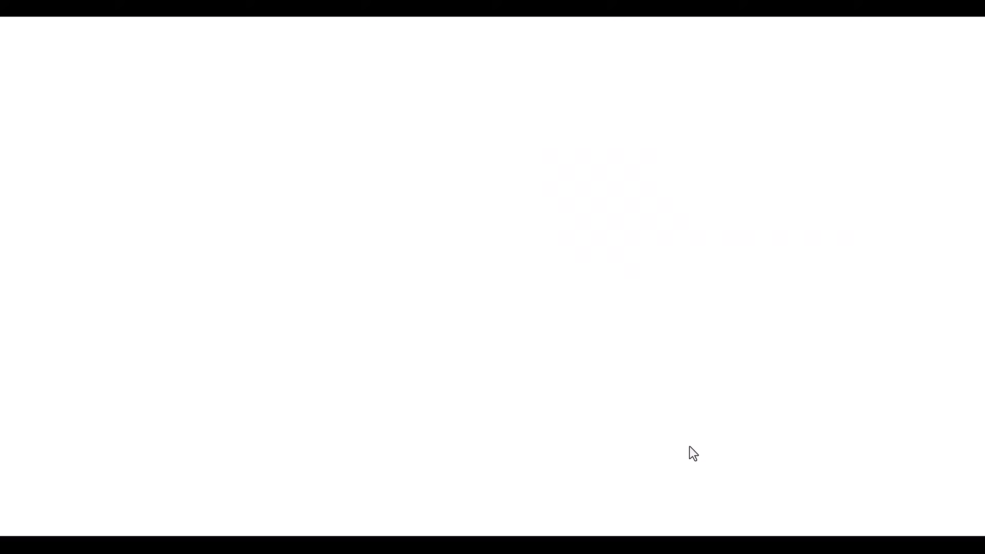
key("Escape")
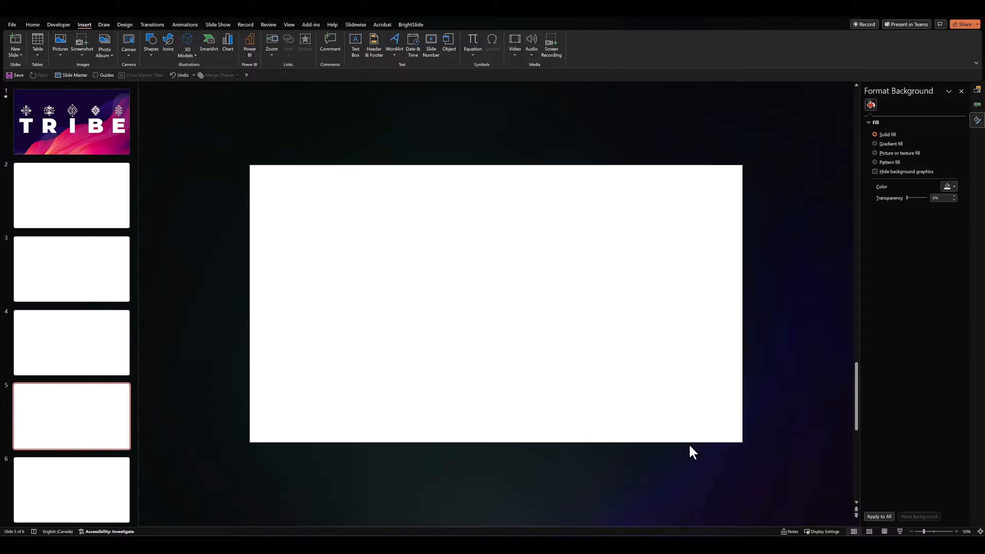
left_click(72, 120)
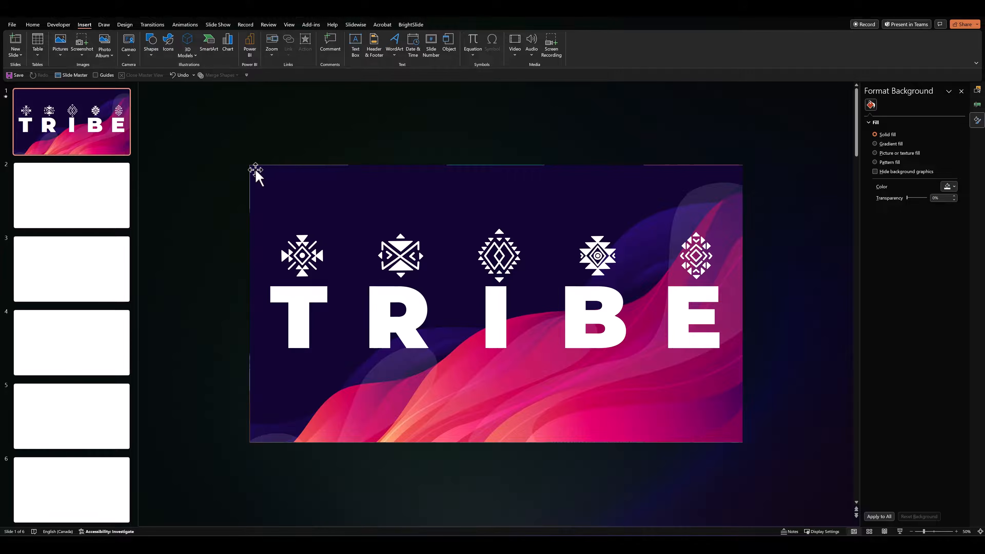
Copy all objects of slide 1 and paste them onto blank slide 2
left_click_drag(206, 132, 815, 473)
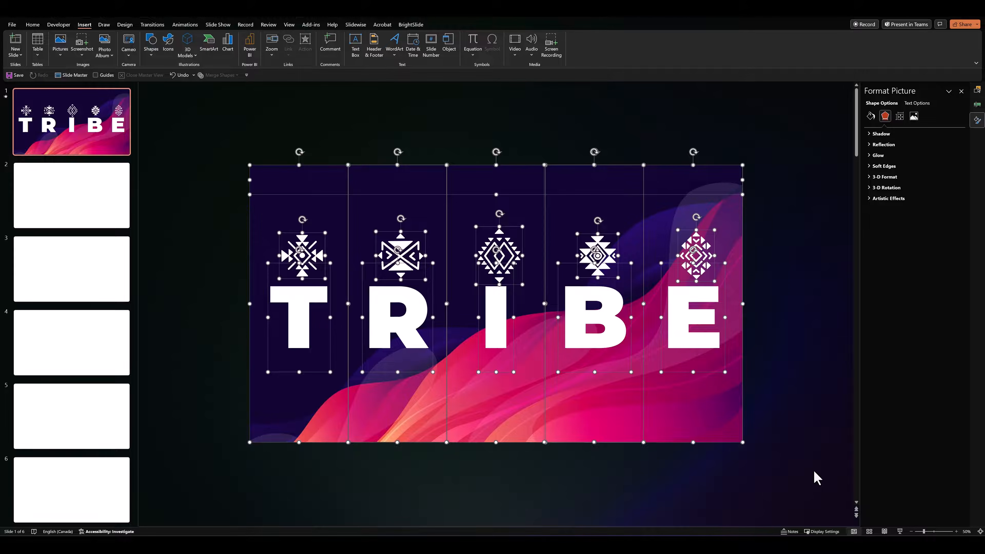
left_click(103, 216)
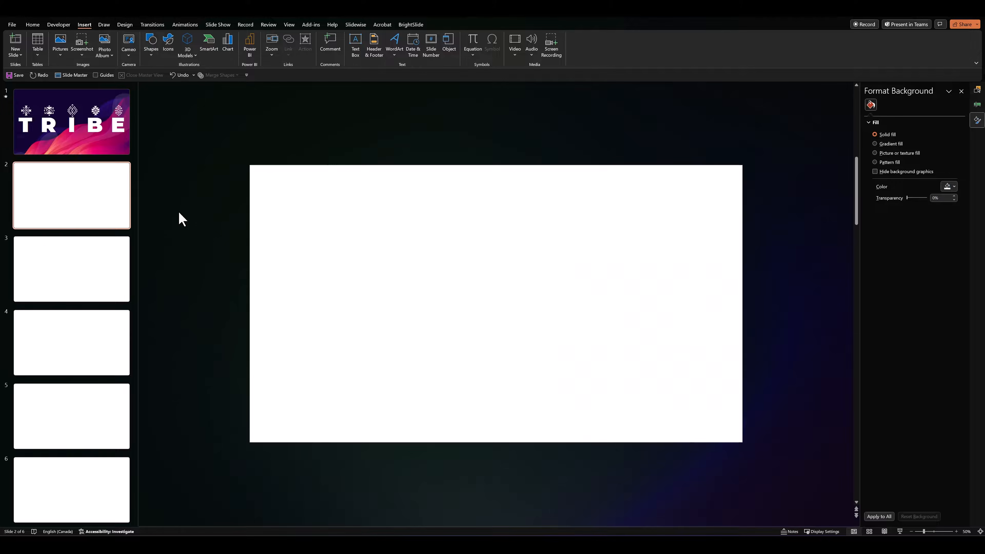
key("ctrl+v")
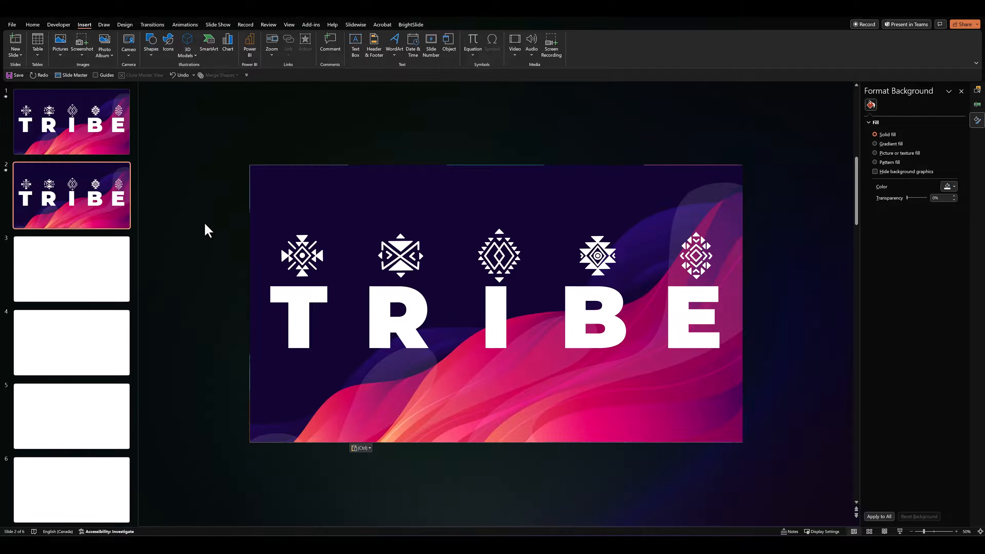
left_click(201, 236)
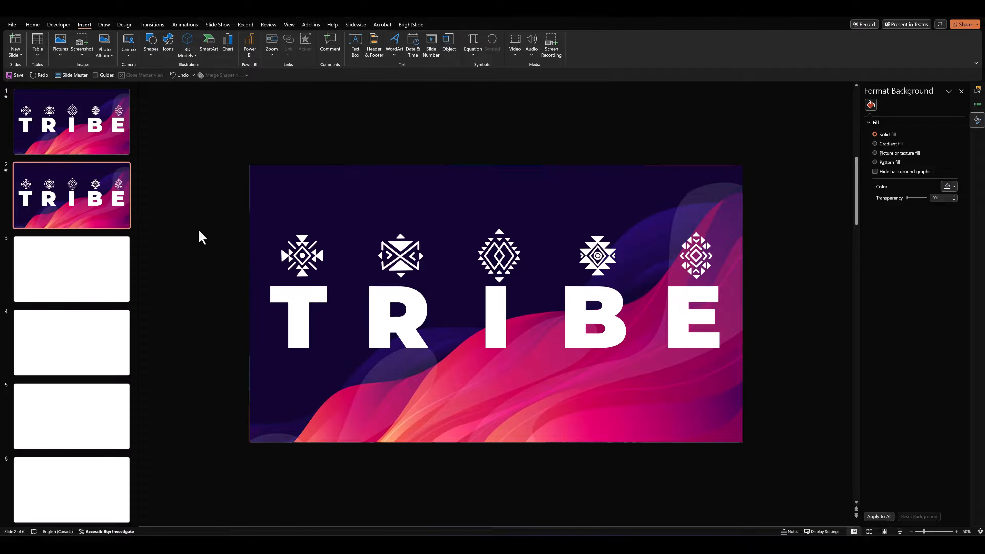
On slide 2, move the T column's wave picture straight down until its upper edge meets the slide's lower edge
left_click(263, 243)
left_click_drag(263, 243, 277, 461)
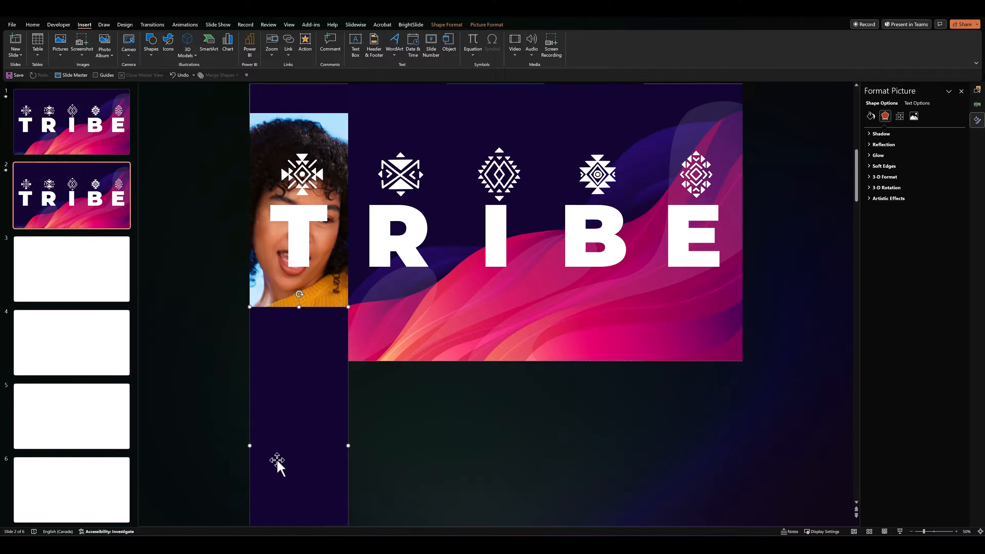
left_click_drag(313, 326, 310, 378)
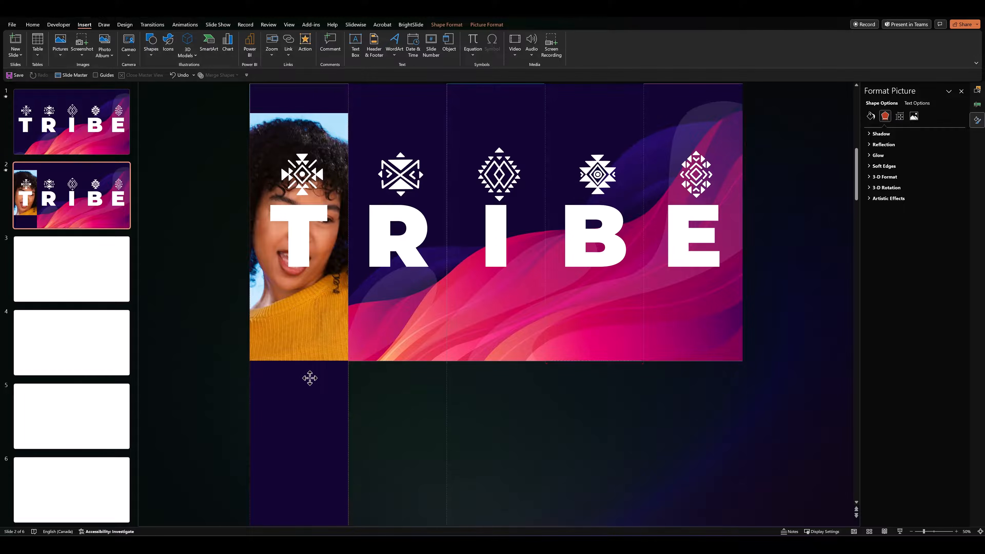
Move the letter T on slide 2 straight down over the yellow sweater, until its text box meets the slide's lower edge
left_click(231, 335)
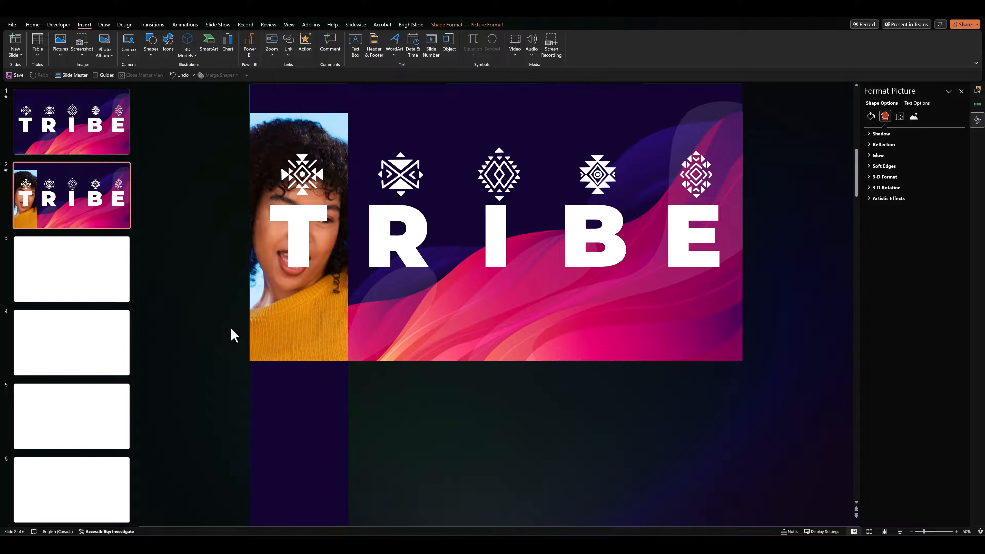
left_click(293, 269)
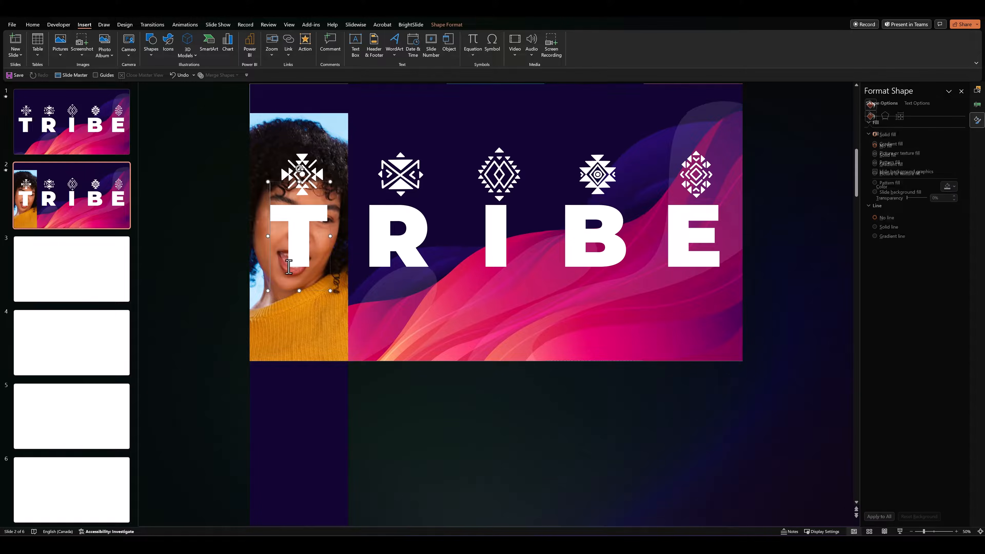
left_click(284, 292)
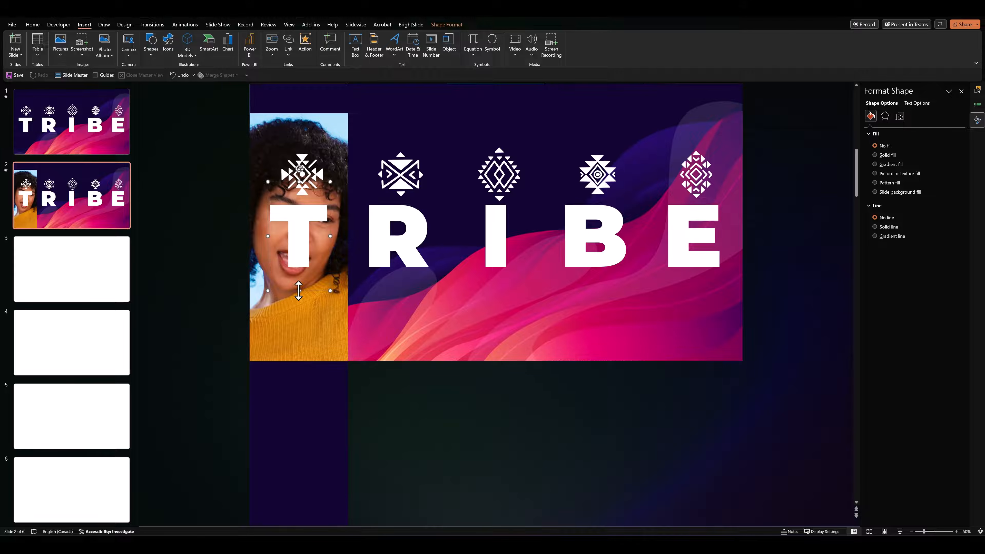
key("Down")
key("Down")
key("Down")
key("Down")
key("Down")
key("Down")
key("Down")
key("Down")
key("Down")
key("Down")
key("Down")
key("Down")
key("Down")
key("Down")
key("Down")
key("Down")
key("Down")
key("Down")
key("Down")
key("Down")
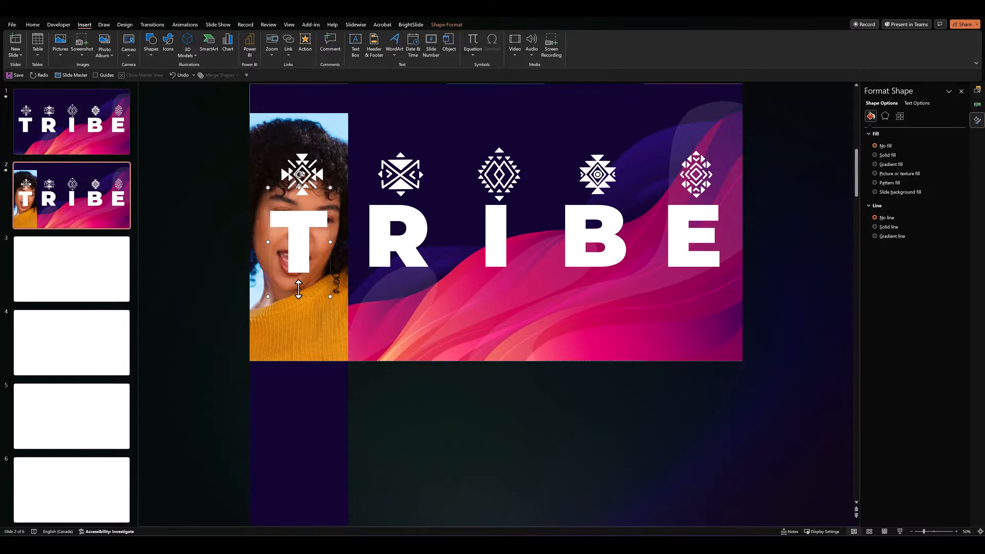
key("Down")
key("Down")
key("Down")
key("Down")
key("Down")
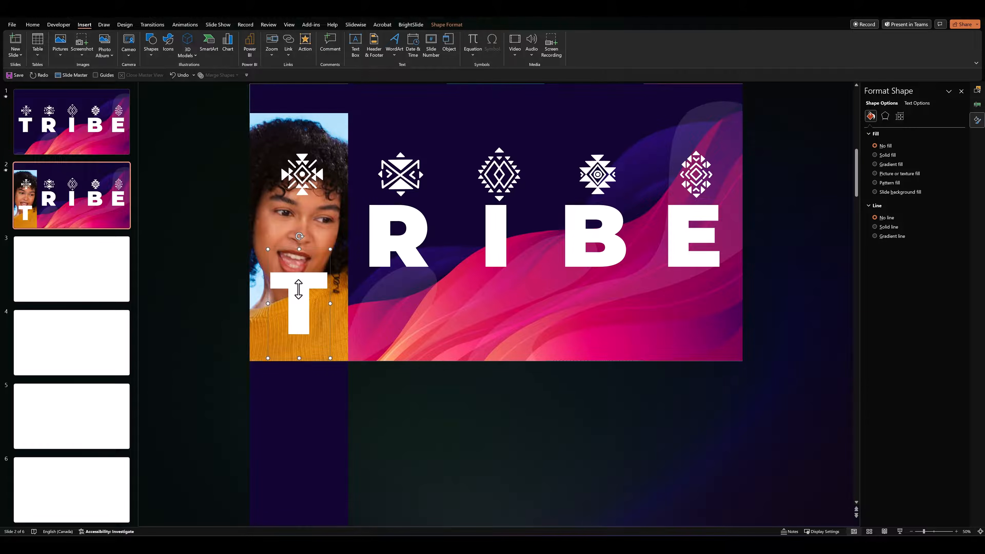
key("Down")
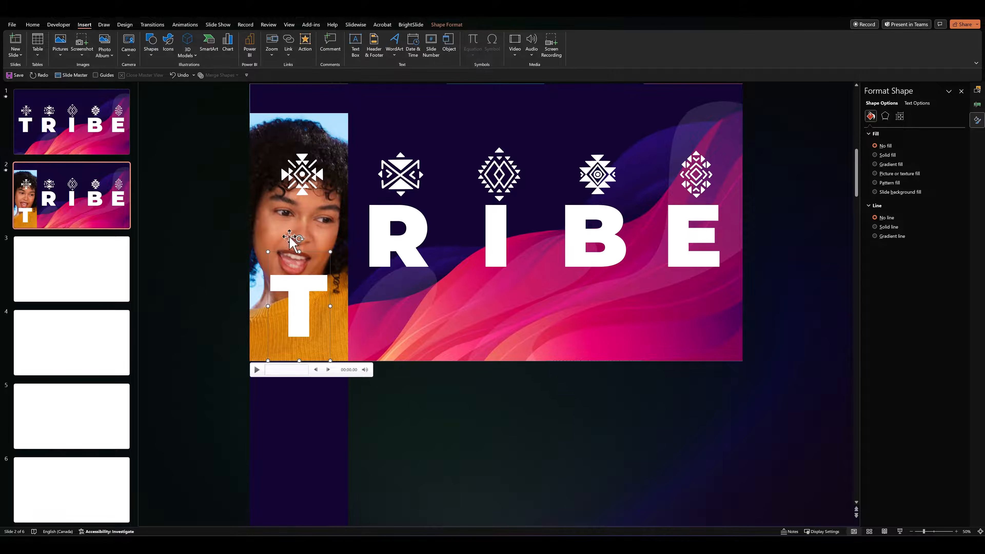
Remove the letter T's text fill and give it a white text outline with a weight of 6 pt
left_click(447, 25)
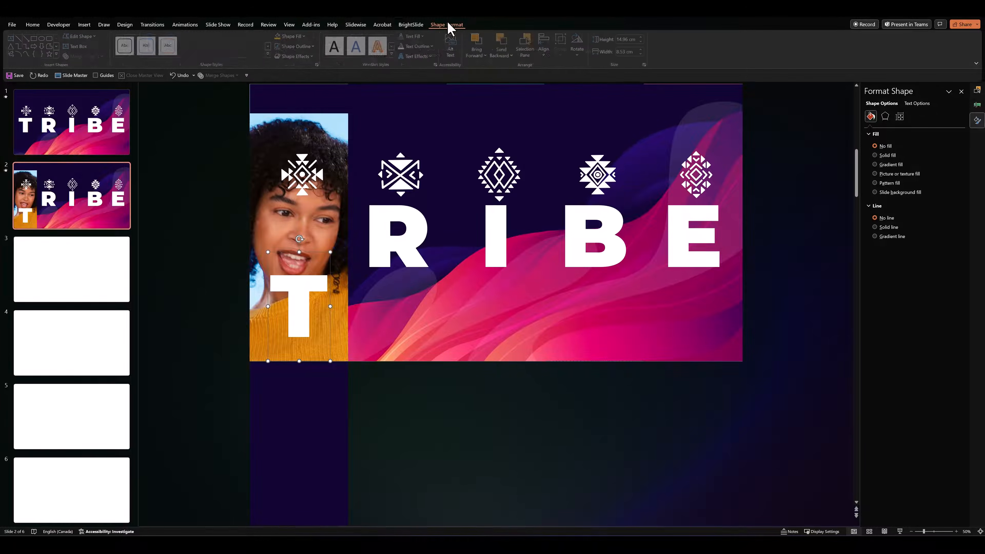
left_click(403, 36)
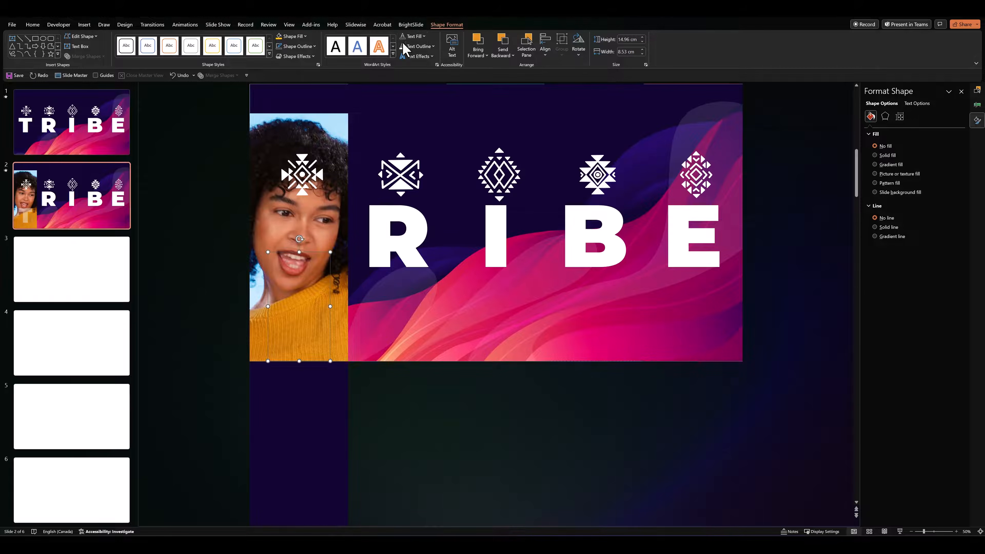
left_click(403, 44)
left_click(412, 44)
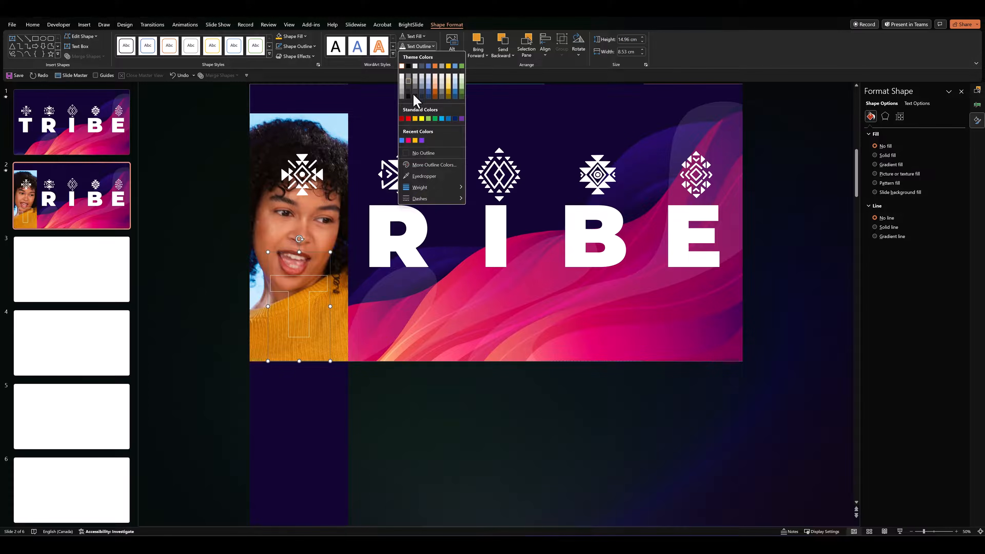
mouse_move(419, 187)
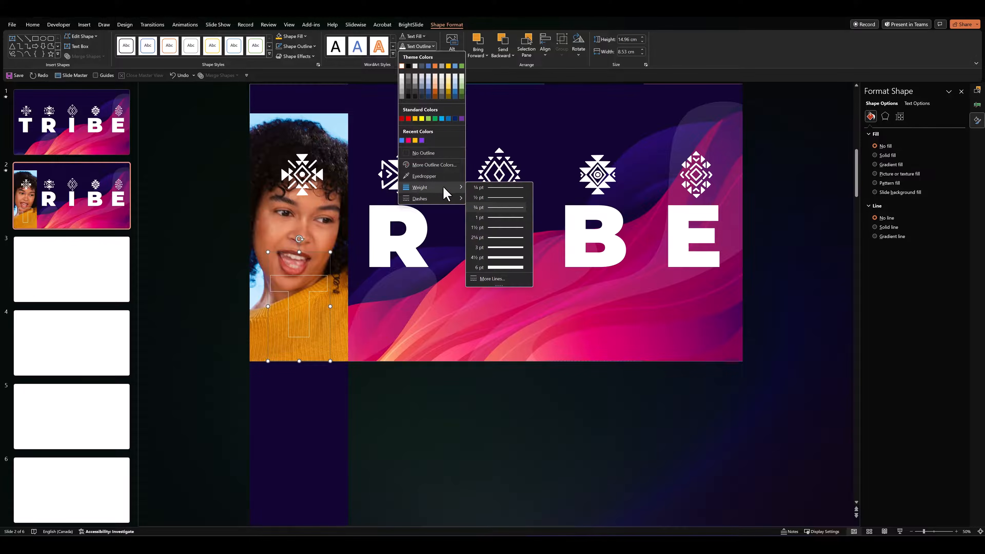
left_click(498, 267)
left_click(219, 288)
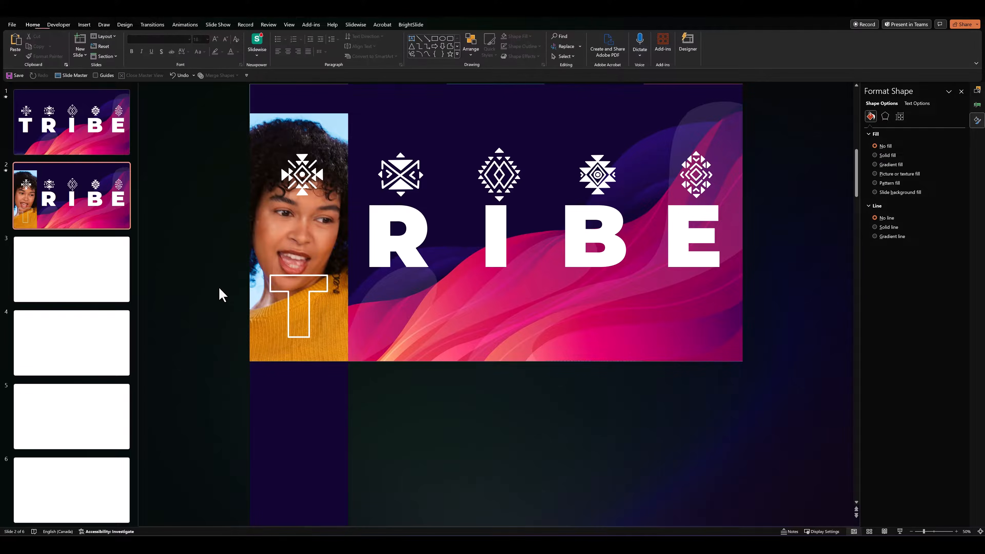
Fill the tribal icon in the T column of slide 2 with yellow
left_click(301, 176)
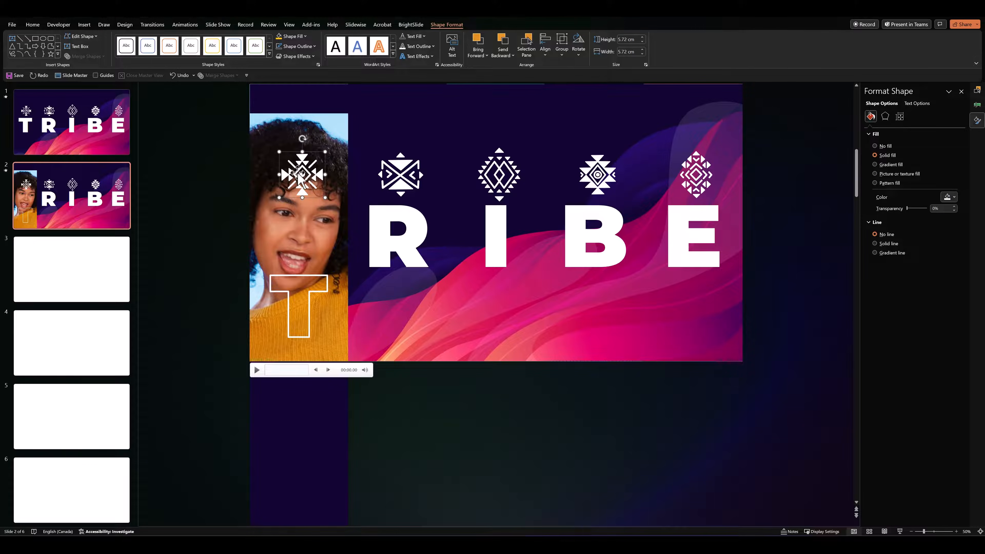
left_click(279, 37)
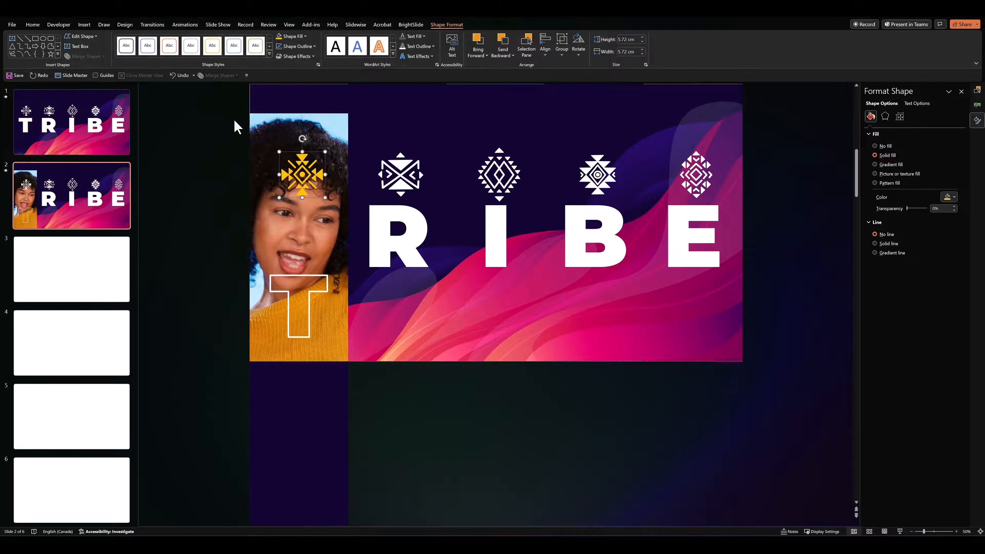
left_click(228, 232)
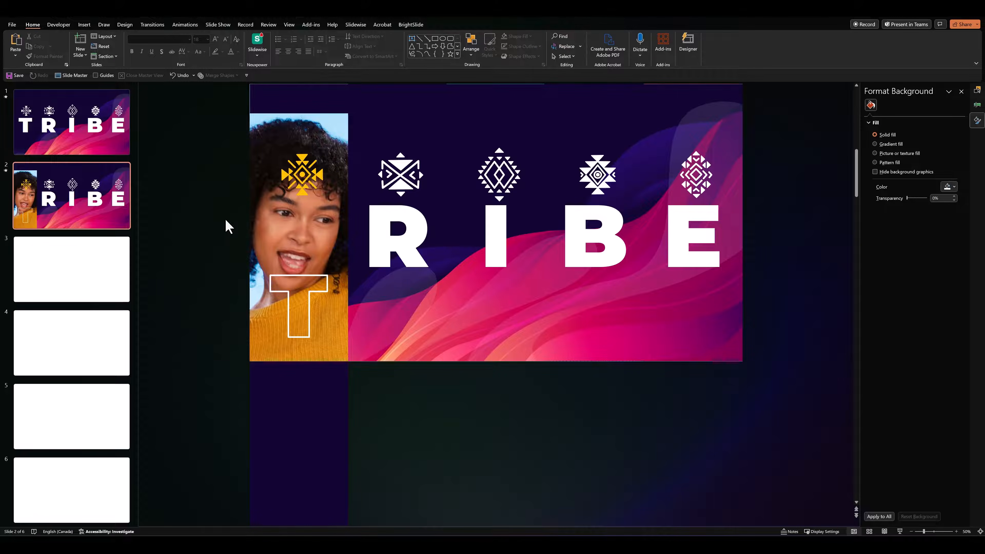
Show the guides and place horizontal guides at the upper and lower edges of the outlined T
left_click(95, 75)
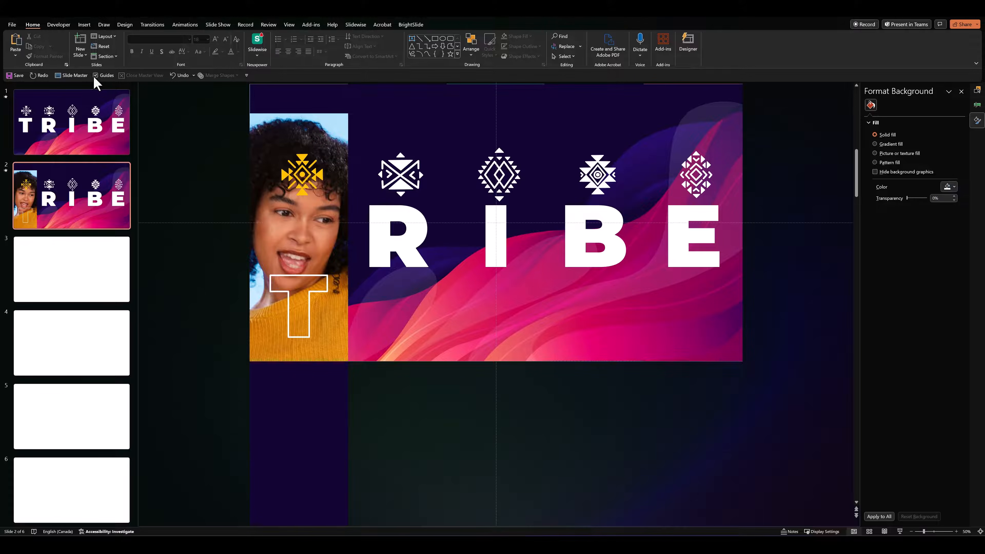
left_click_drag(212, 224, 211, 337)
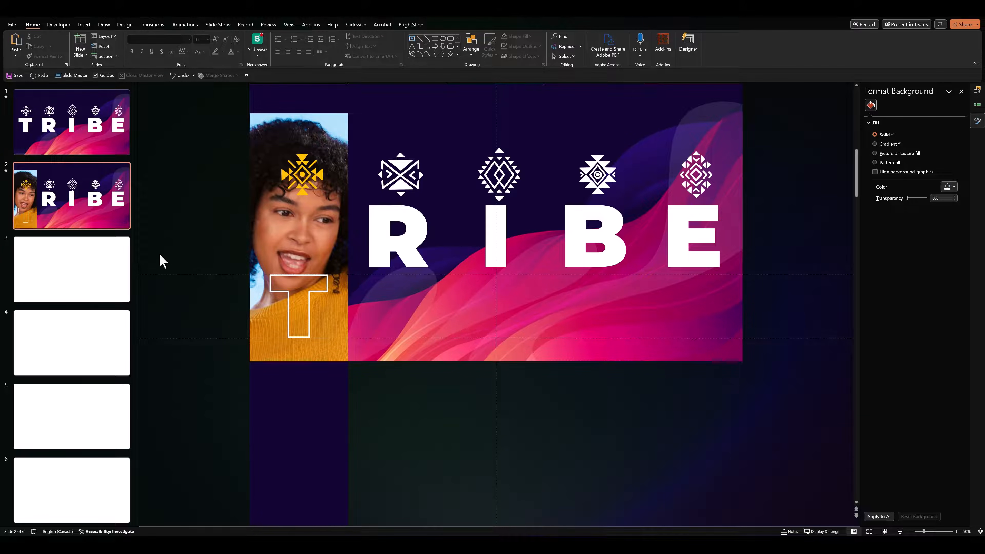
Paste the copied TRIBE objects onto blank slide 3 and move the R column's wave picture straight down below the slide
left_click(81, 278)
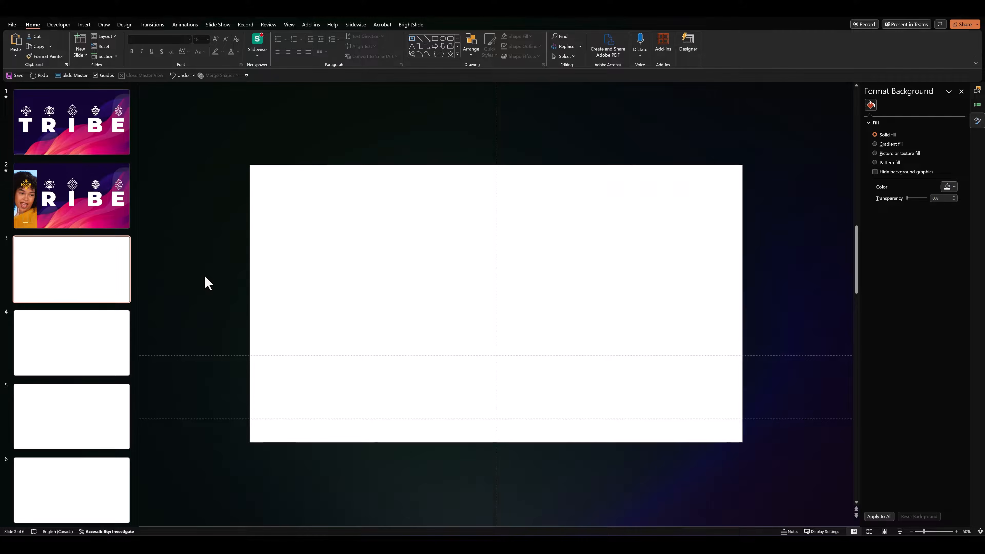
key("ctrl+v")
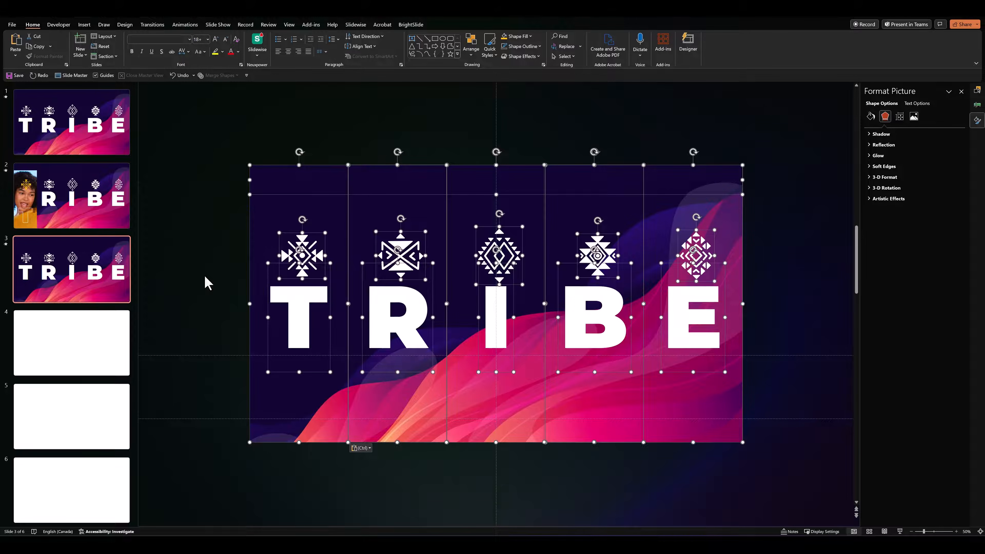
left_click(204, 274)
left_click(385, 212)
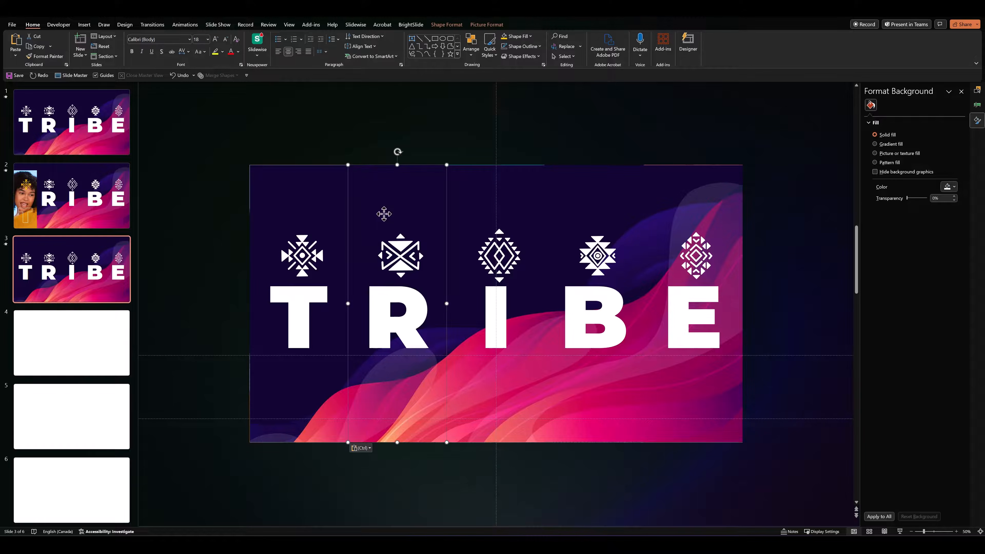
left_click_drag(394, 196, 408, 477)
left_click(307, 427)
Move the letter R on slide 3 straight down until it sits between the two horizontal guides
left_click(367, 202)
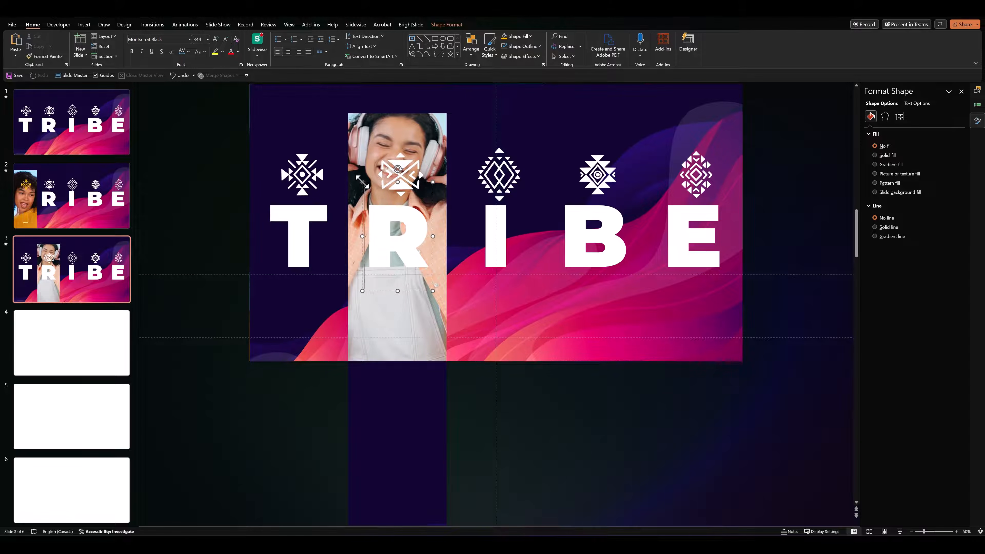
key("Down")
key("Down")
key("Down")
key("Down")
key("Down")
key("Down")
key("Down")
key("Down")
key("Down")
key("Down")
key("Down")
key("Down")
key("Down")
key("Down")
key("Down")
key("Down")
key("Down")
key("Down")
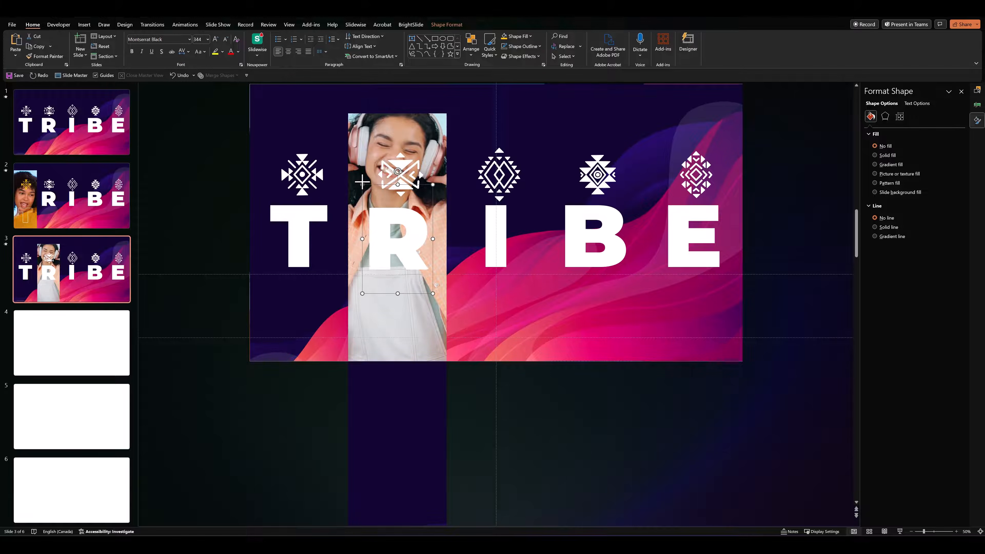
key("Down")
key("Down")
key("Down")
key("Down")
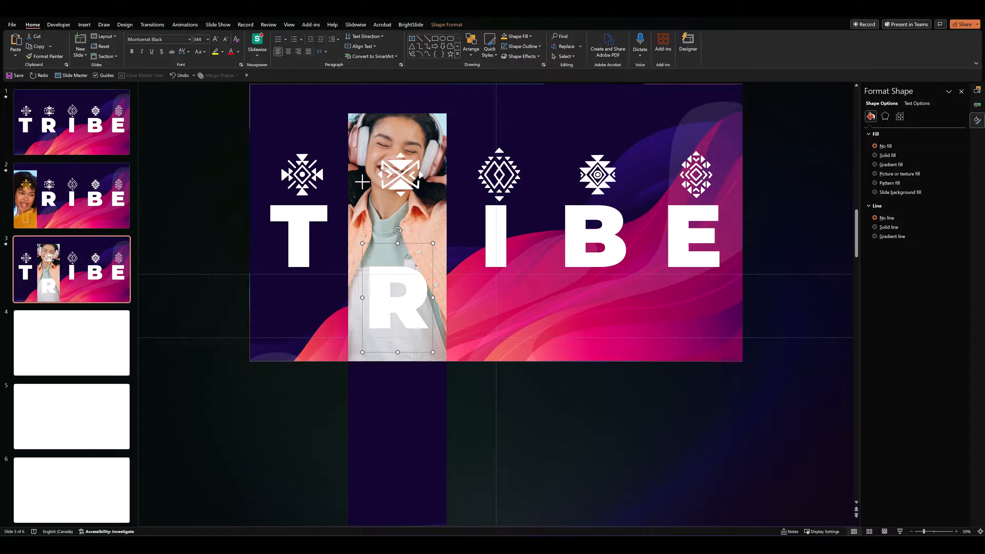
key("Down")
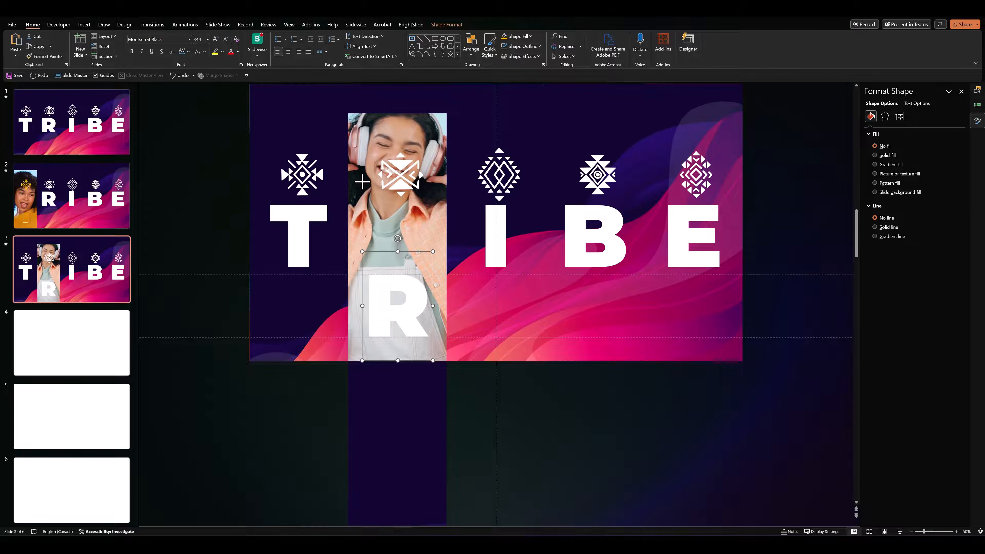
Remove the letter R's text fill and give it a white text outline with a weight of 6 pt
left_click(447, 26)
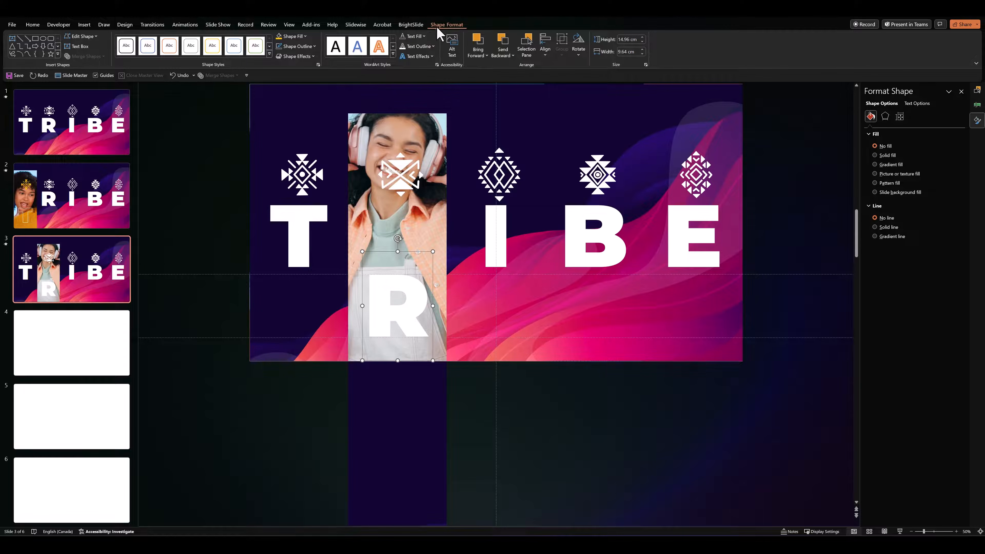
left_click(402, 37)
left_click(419, 46)
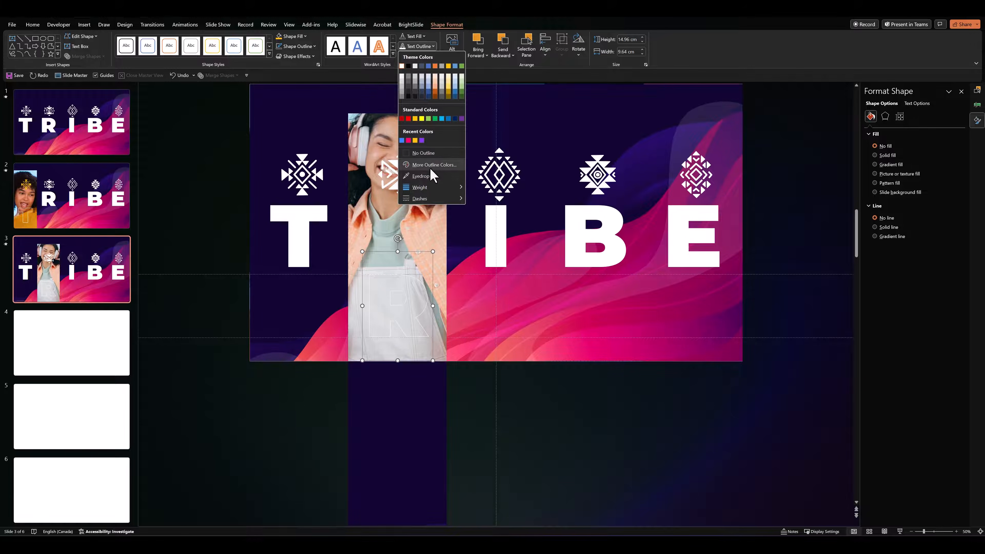
mouse_move(426, 187)
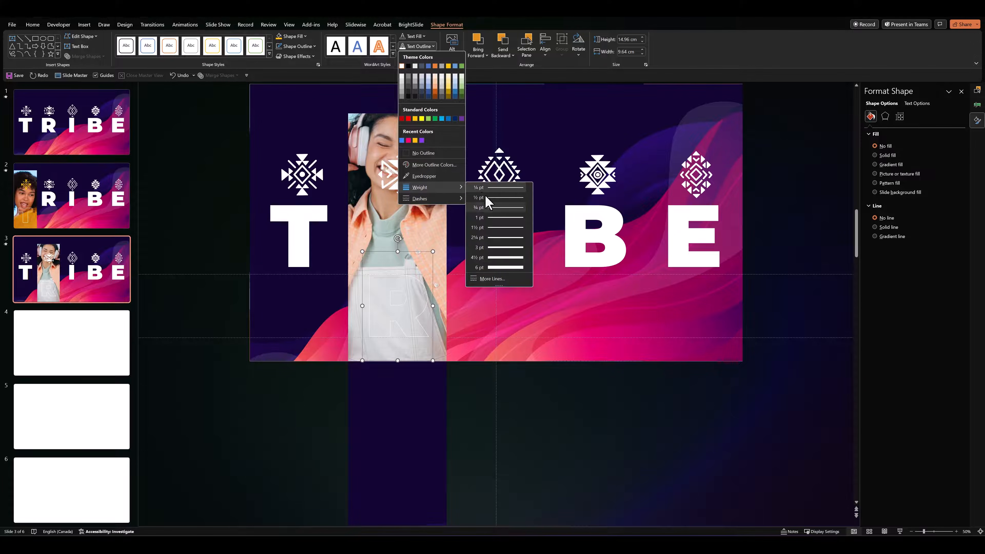
left_click(497, 268)
left_click(237, 241)
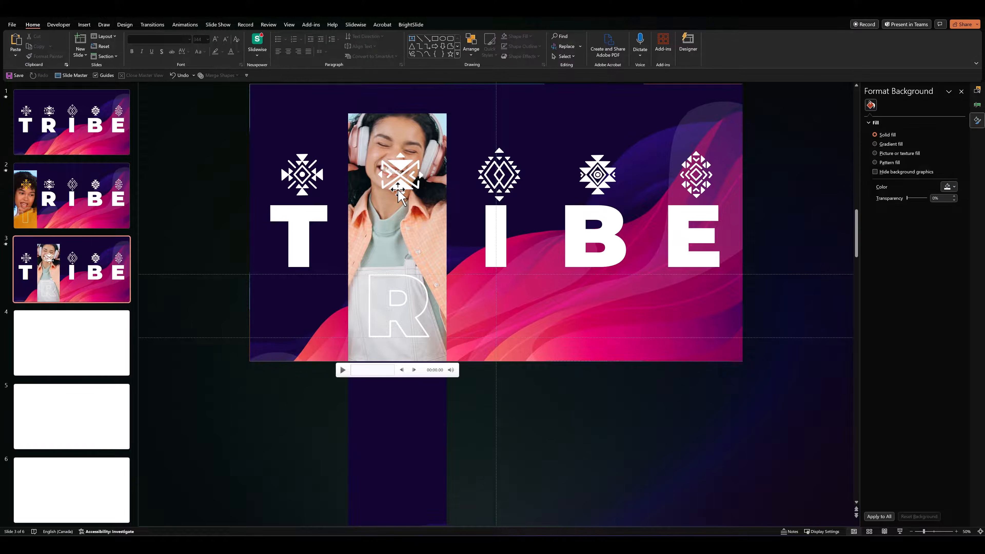
Fill the tribal icon in the R column of slide 3 with the recently used pink
left_click(401, 175)
left_click(294, 37)
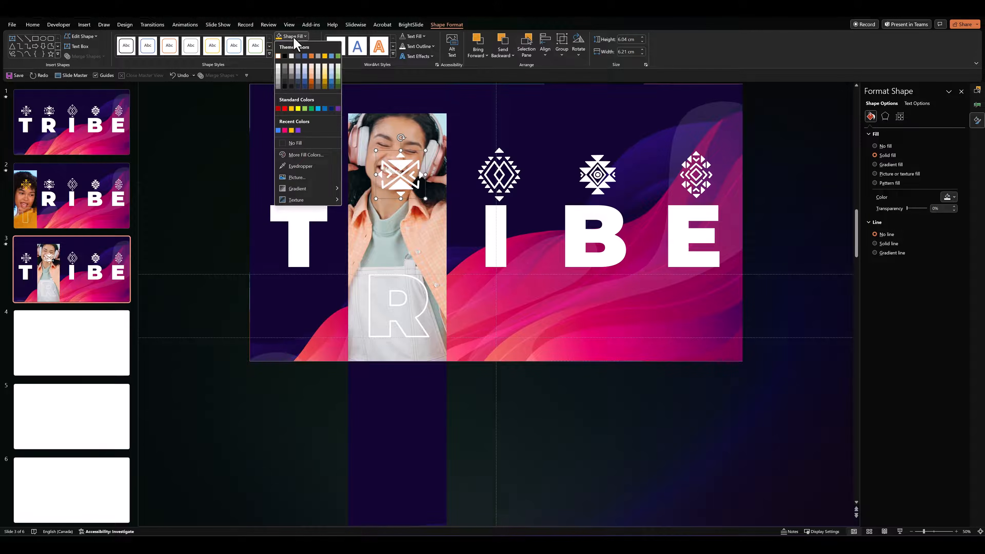
left_click(289, 135)
left_click(215, 186)
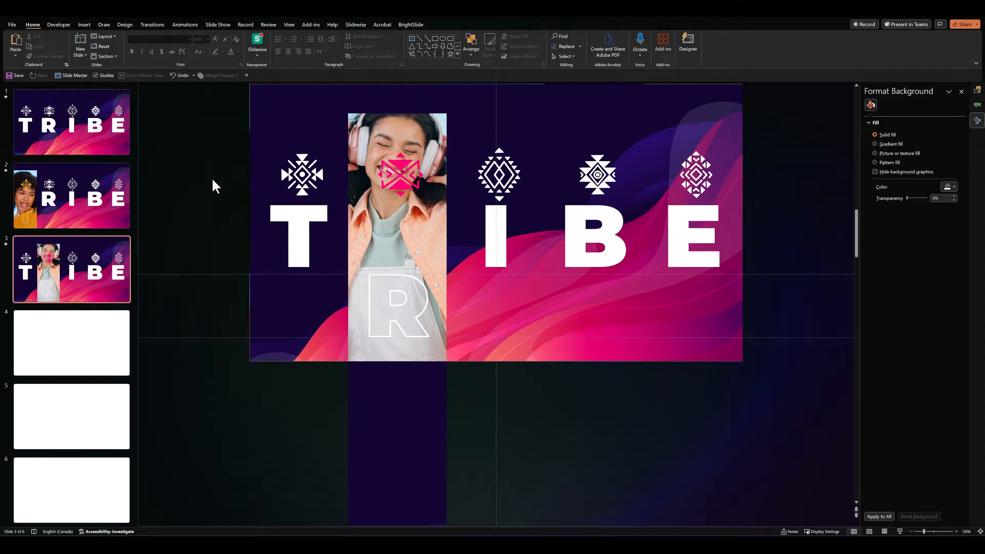
Paste the copied TRIBE objects onto blank slide 4 and move the I column's wave picture straight down below the slide
left_click(94, 345)
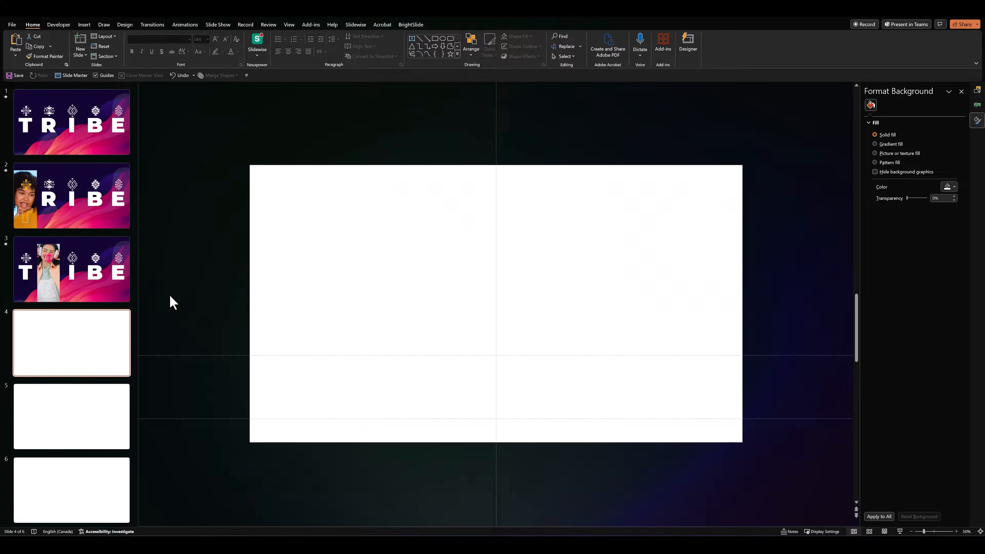
key("ctrl+v")
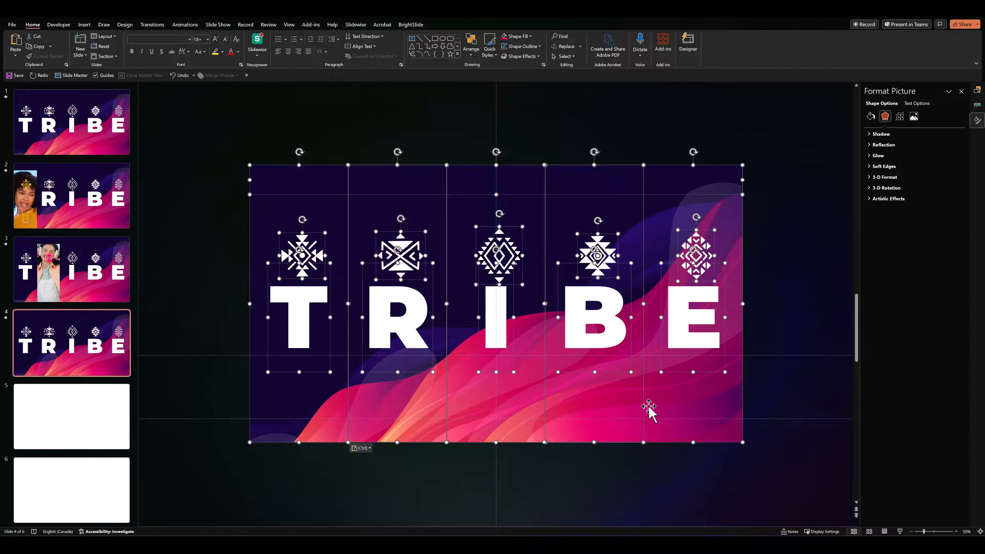
left_click(611, 487)
left_click(503, 222)
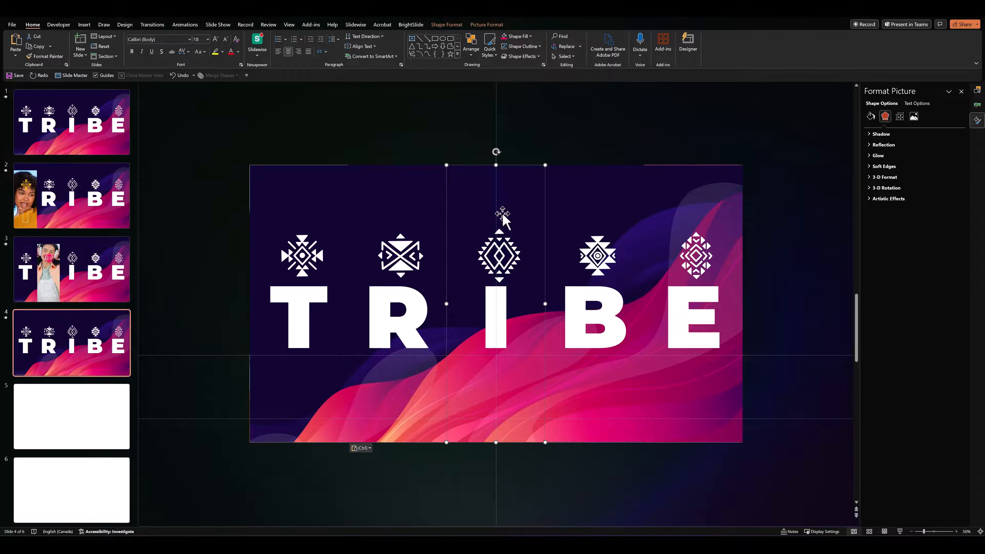
left_click_drag(466, 203, 468, 479)
left_click(429, 439)
Move the letter I on slide 4 straight down until it sits between the two horizontal guides
left_click(492, 253)
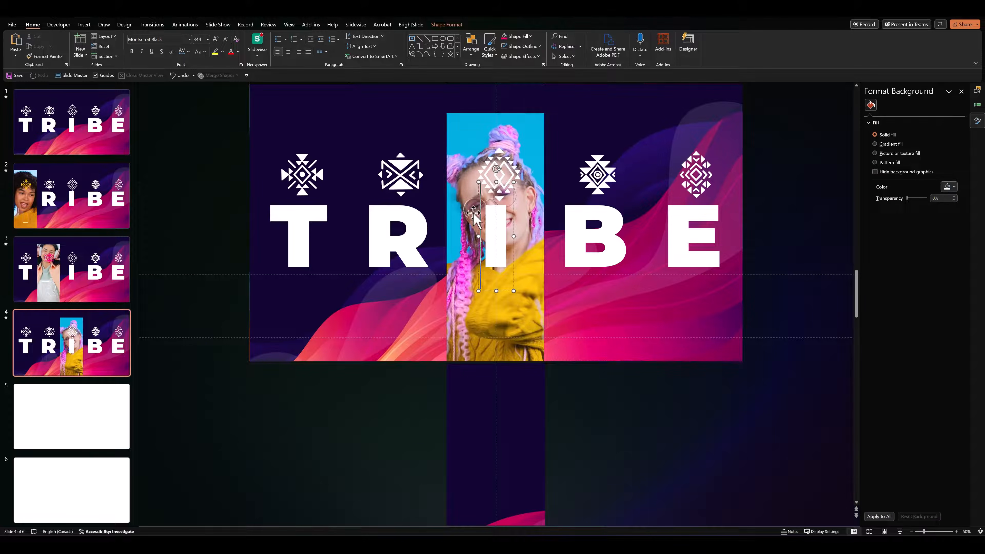
left_click(476, 183)
key("ctrl+z")
key("Down")
key("Down")
key("Down")
key("Down")
key("Down")
key("Down")
key("Down")
key("Down")
key("Down")
key("Down")
key("Down")
key("Down")
key("Down")
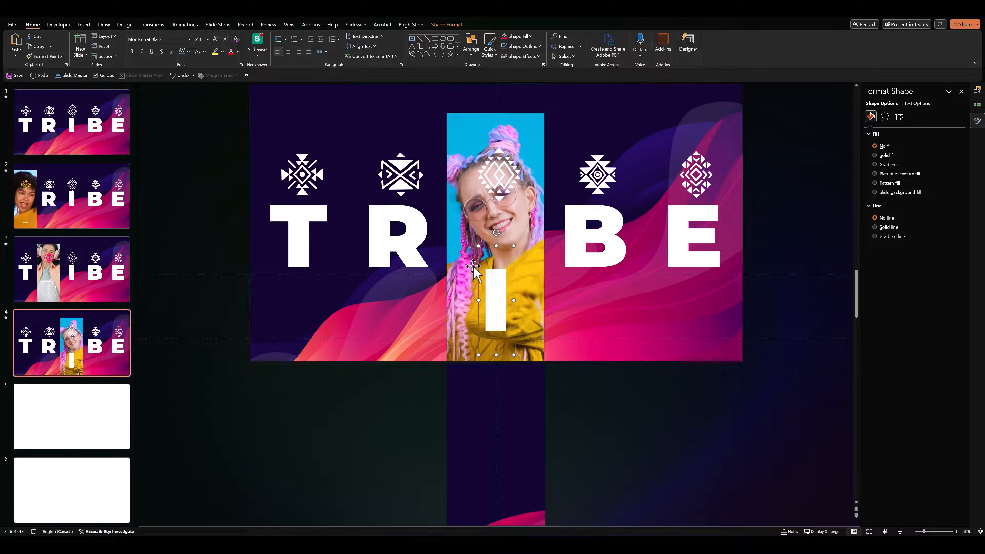
key("Down")
Remove the letter I's text fill and give it a white text outline with a weight of 6 pt
left_click(447, 24)
left_click(412, 36)
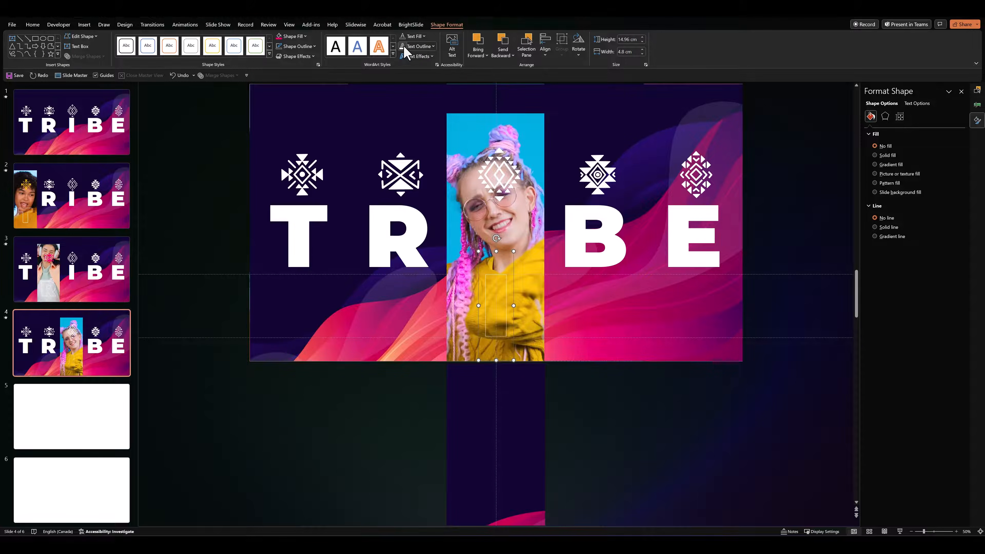
left_click(419, 46)
mouse_move(434, 188)
left_click(480, 265)
left_click(499, 194)
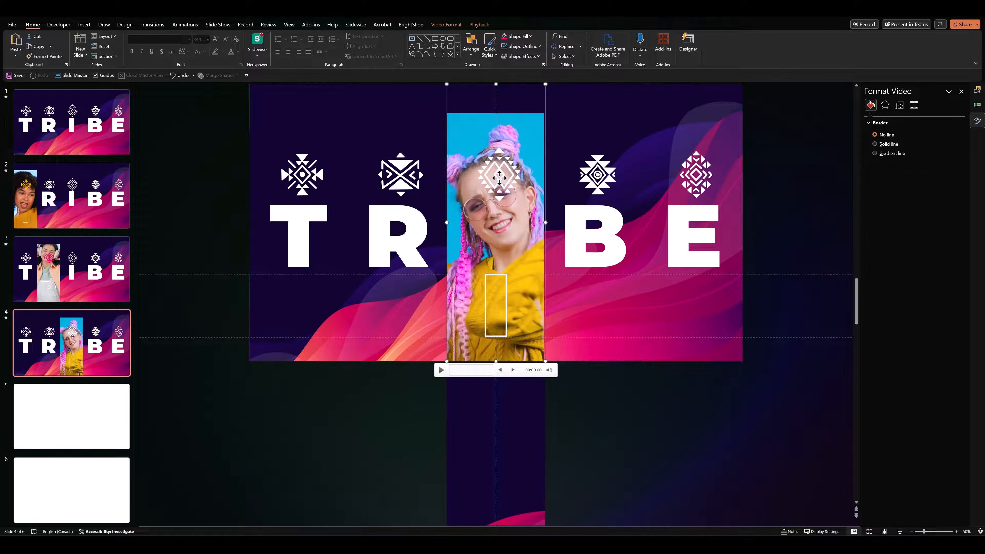
Fill the tribal icon in the I column of slide 4 with golden yellow
left_click(500, 176)
left_click(293, 37)
left_click(293, 117)
left_click(210, 159)
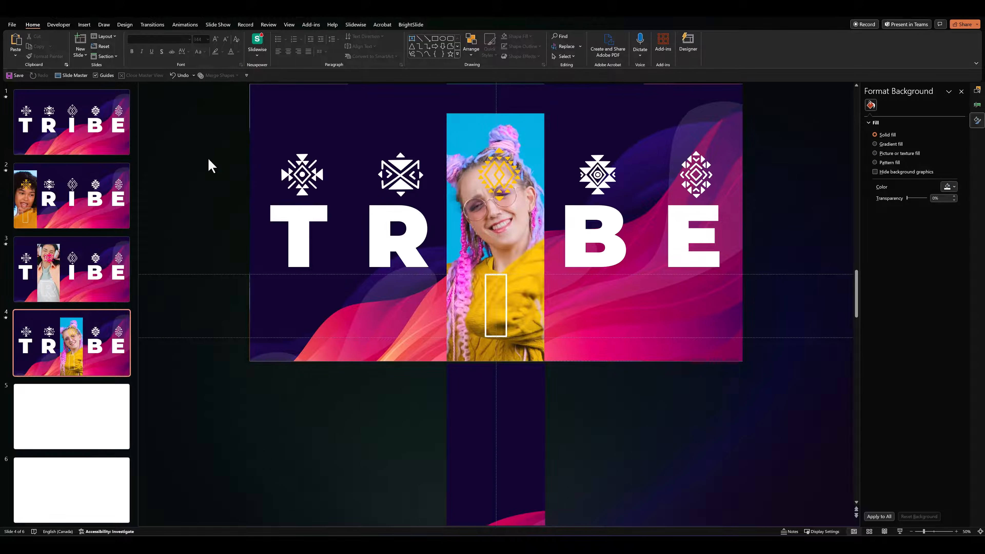
Paste the copied TRIBE objects onto blank slide 5 and move the B column's wave picture straight down below the slide
scroll(57, 406, "down", 1)
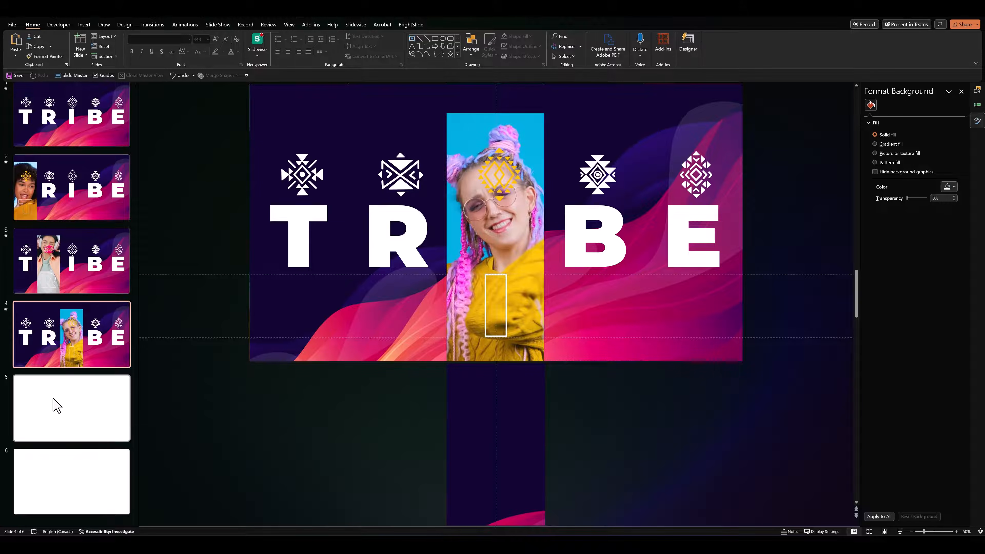
left_click(87, 434)
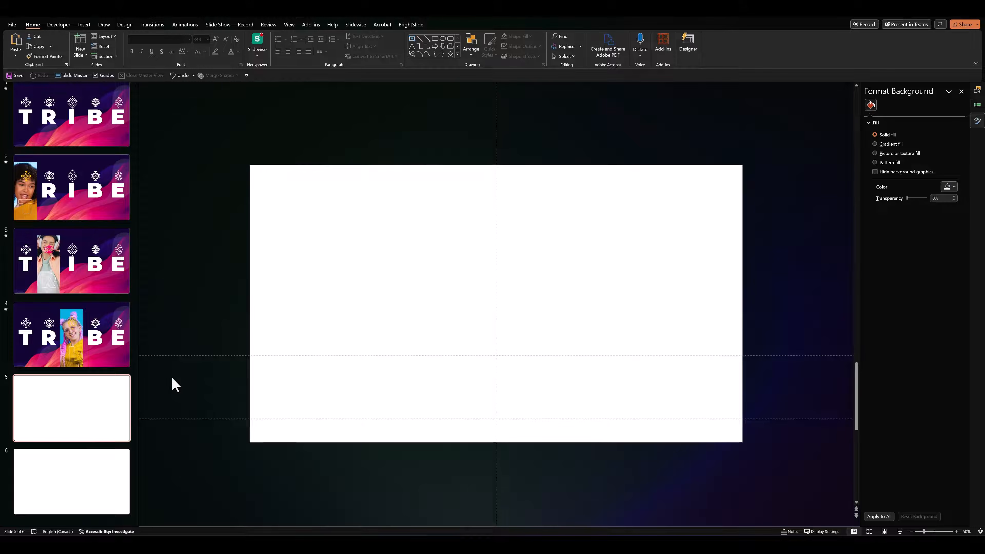
key("ctrl+v")
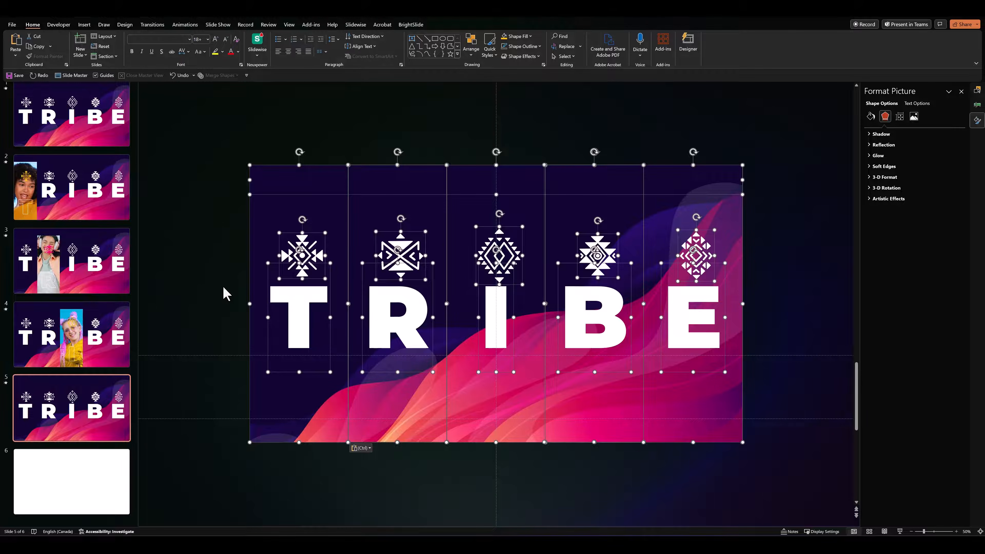
left_click(224, 292)
left_click(590, 191)
left_click_drag(595, 209, 594, 483)
Move the letter B on slide 5 straight down until it sits between the two horizontal guides
left_click(571, 261)
left_click_drag(558, 182, 555, 182)
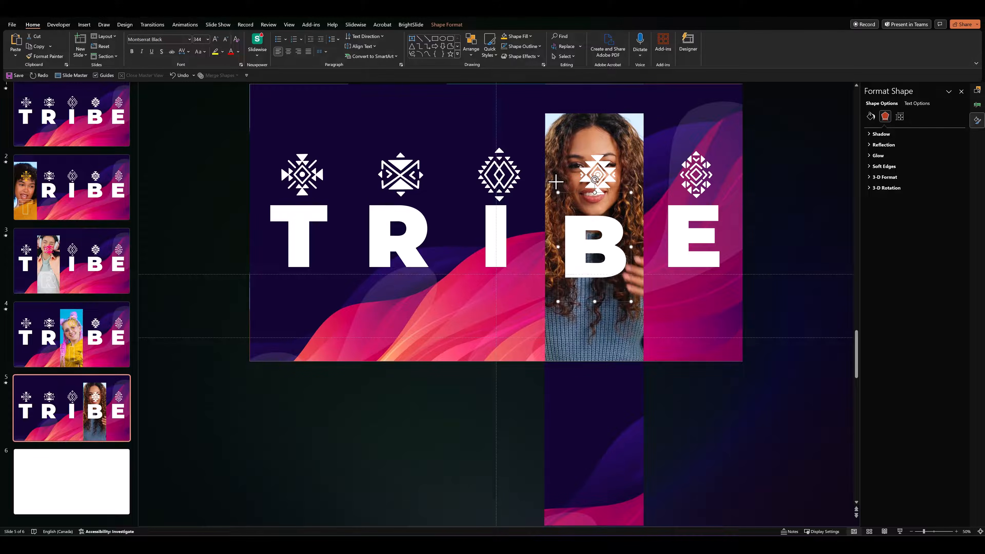
key("Down")
key("Down")
key("Down")
key("Down")
key("Down")
key("Down")
key("Down")
key("Down")
key("Down")
key("Down")
key("Down")
key("Down")
key("Down")
key("Down")
key("Down")
key("Down")
key("Down")
key("Down")
key("Down")
key("Down")
Remove the letter B's text fill and give it a white text outline as thick as on the other lowered letters
left_click(447, 25)
left_click(418, 36)
left_click(422, 143)
left_click(420, 46)
left_click(402, 66)
left_click(421, 46)
mouse_move(420, 187)
left_click(504, 268)
Fill the tribal icon in the B column of slide 5 with pink
left_click(597, 190)
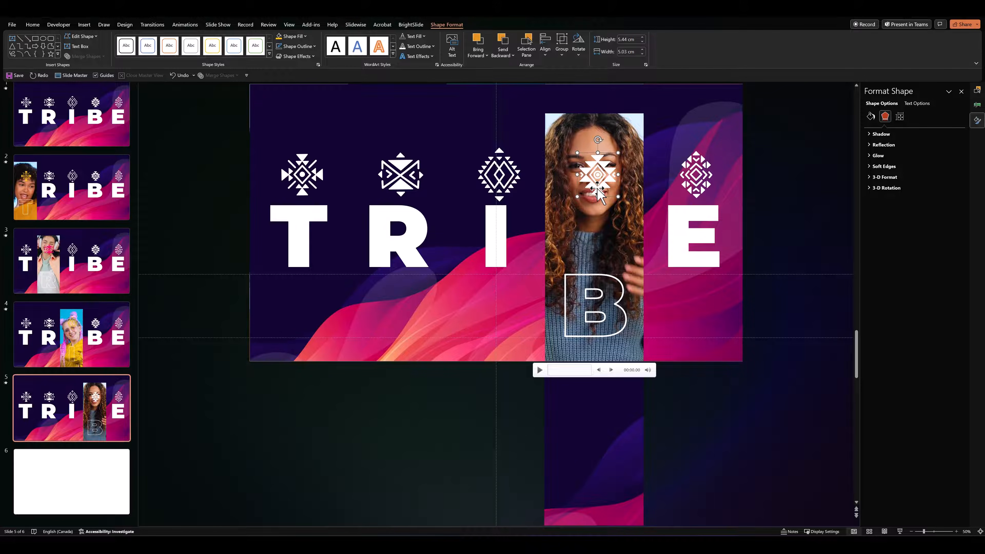
left_click(305, 36)
left_click(279, 136)
left_click(194, 339)
Paste the copied TRIBE objects onto blank slide 6 and move the E column's wave picture straight down below the slide
left_click(96, 488)
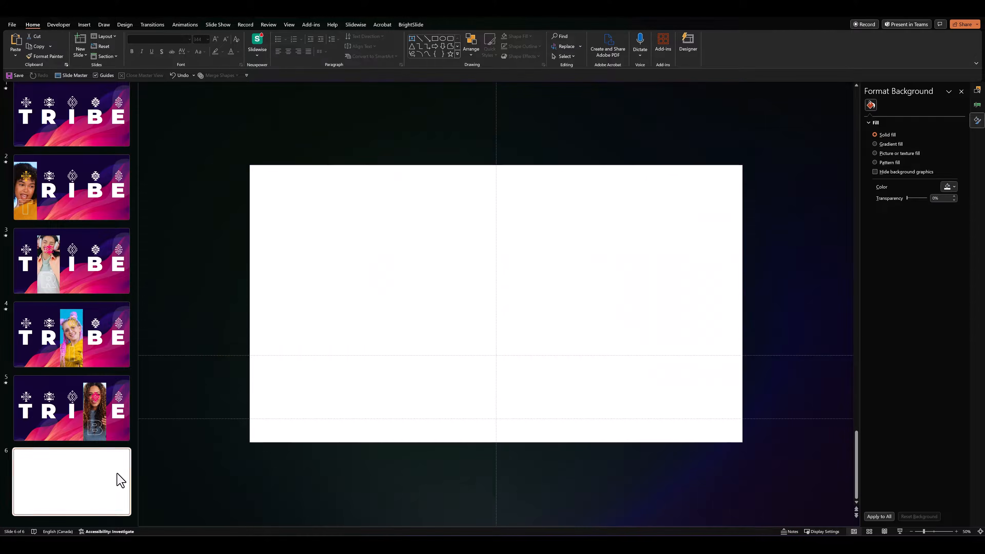
key("ctrl+v")
left_click(241, 308)
left_click(679, 201)
left_click_drag(679, 201, 694, 377)
key("ctrl+z")
left_click(700, 387)
left_click_drag(665, 248, 712, 431)
key("Down")
Move the letter E on slide 6 straight down until it sits between the two horizontal guides
left_click(726, 268)
key("Down")
key("Down")
key("Down")
key("Down")
key("Down")
key("Down")
key("Down")
key("Down")
key("Down")
key("Down")
key("Down")
key("Down")
key("Down")
key("Down")
key("Down")
key("Down")
key("Down")
key("Down")
key("Down")
key("Down")
key("Up")
Remove the letter E's text fill and give it a white text outline matching the other lowered letters' thickness
left_click(458, 26)
left_click(402, 36)
left_click(402, 47)
left_click(434, 46)
mouse_move(460, 188)
left_click(496, 267)
left_click(756, 225)
Fill the tribal icon in the E column of slide 6 with golden yellow
left_click(696, 175)
left_click(306, 36)
left_click(290, 130)
left_click(219, 146)
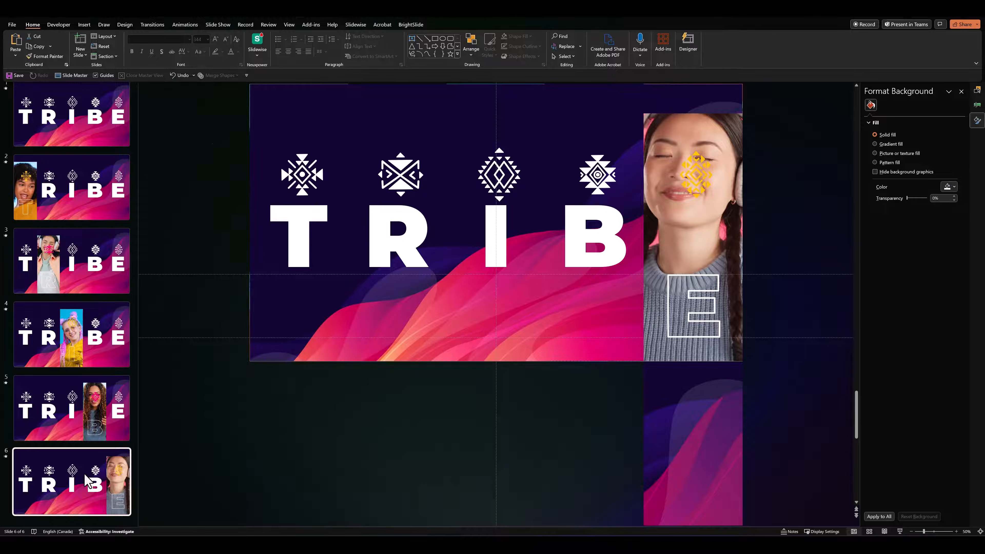
Apply the Morph transition to all six slides
key("ctrl+a")
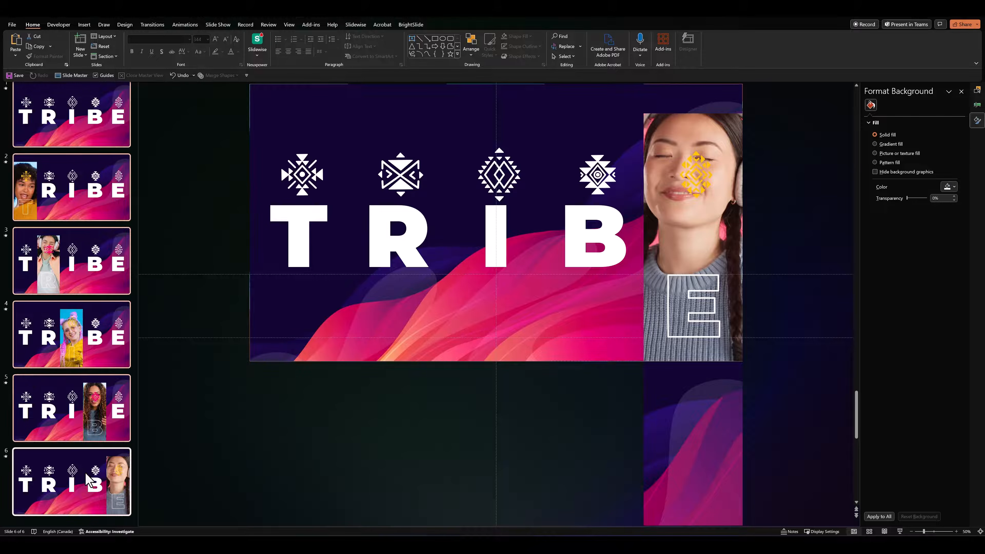
left_click(153, 25)
left_click(84, 50)
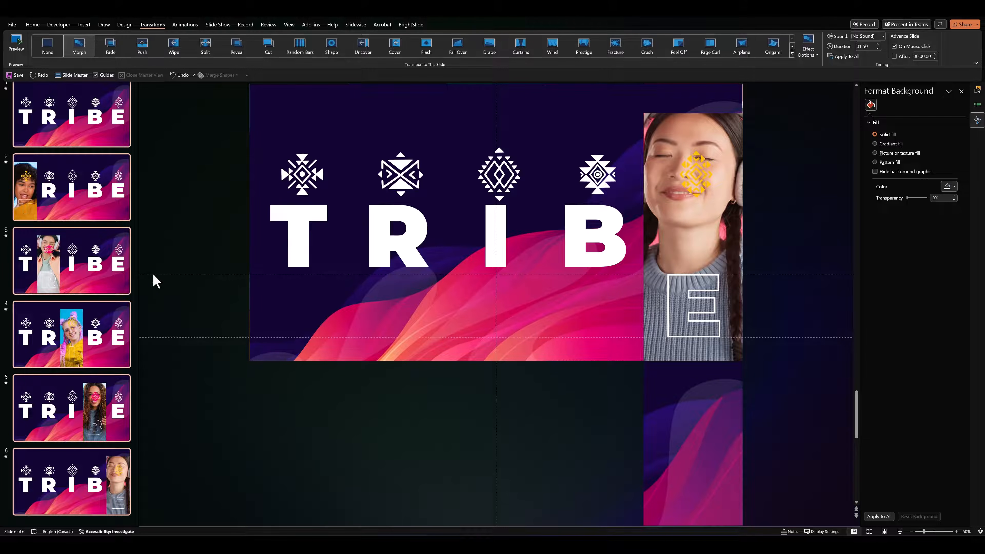
Return to slide 1 and start the slide show from it
scroll(91, 330, "up", 2)
left_click(83, 130)
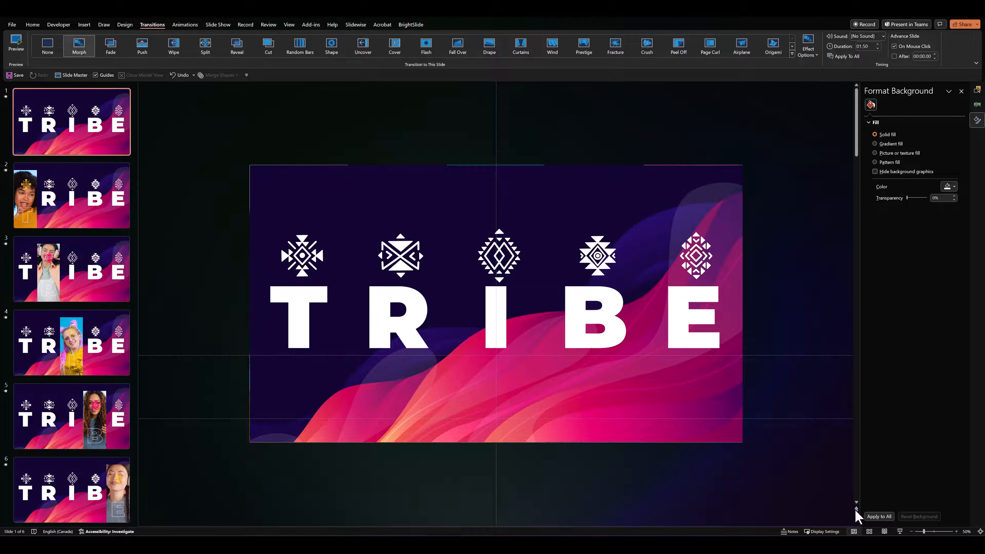
left_click(900, 531)
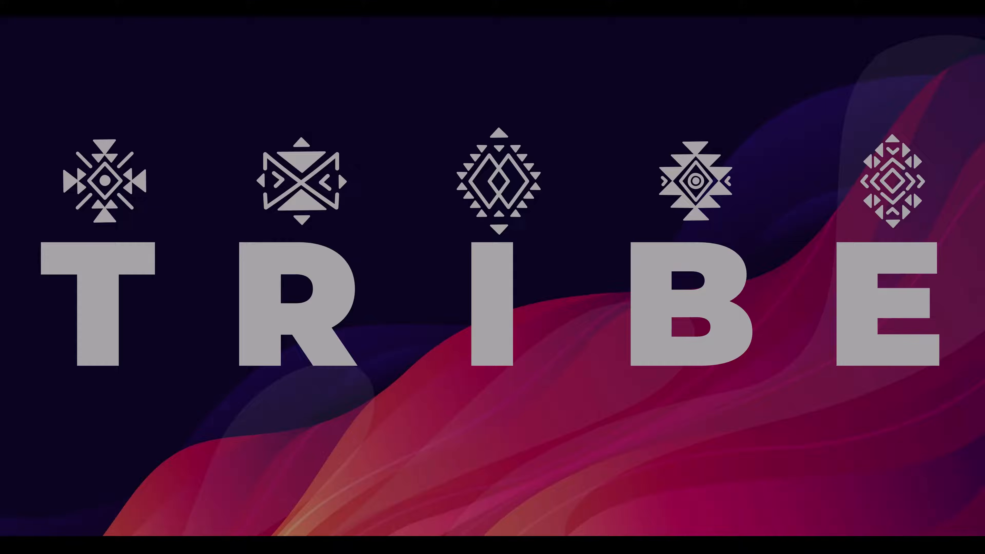